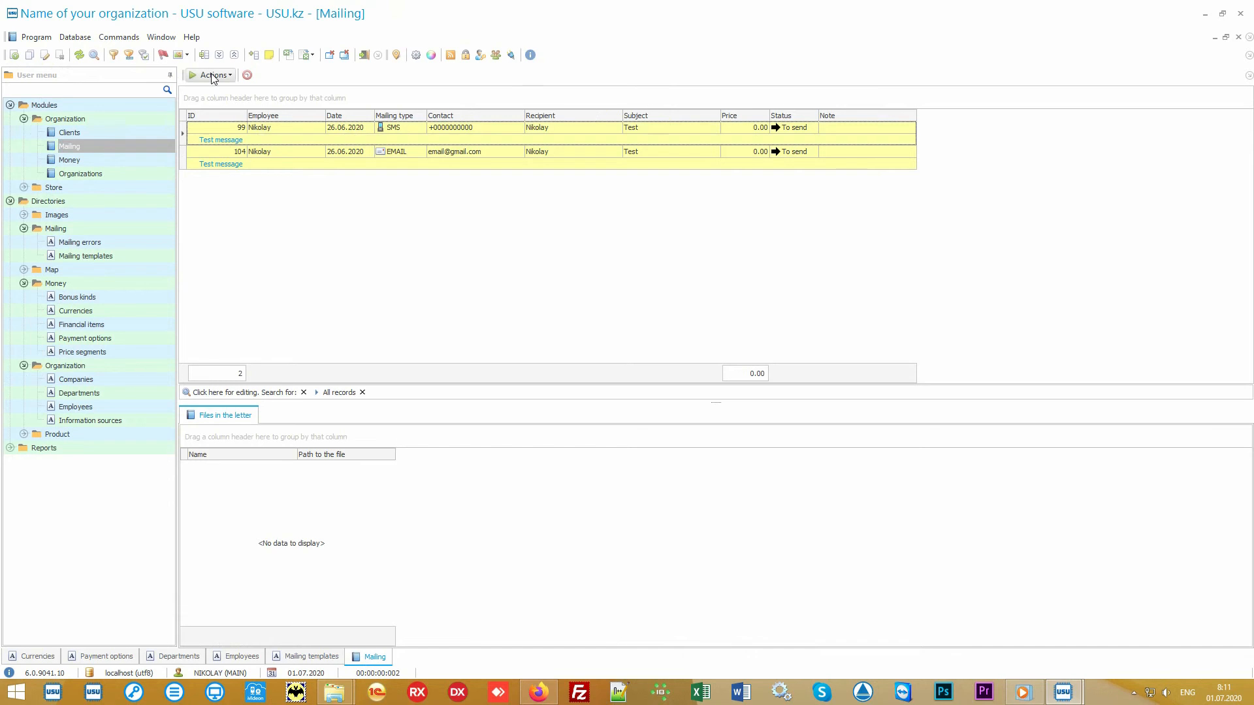
Review the Run mailing options, including voice call, and exit without sending.
{"action": "left_click", "coordinate": [212, 76]}
{"action": "left_click", "coordinate": [239, 91]}
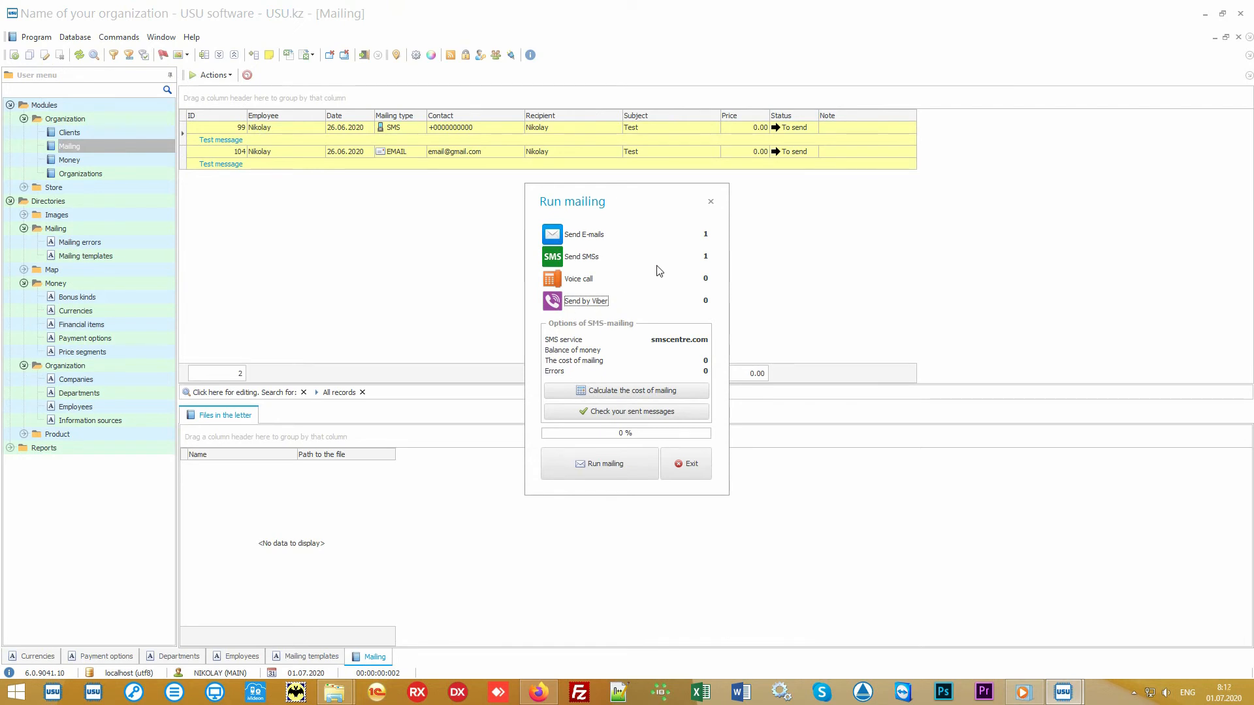
{"action": "left_click", "coordinate": [583, 282]}
{"action": "left_click", "coordinate": [686, 464]}
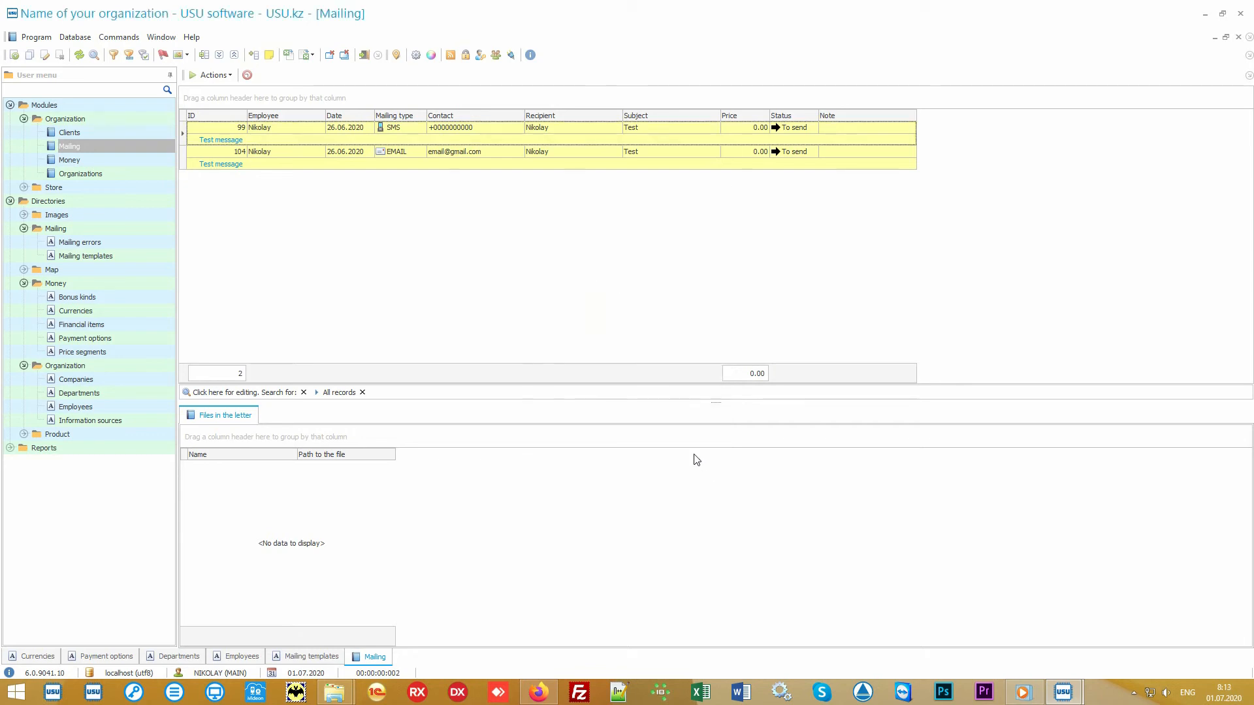
Select SMS record 99 and e-mail record 104, then expand the Product directory group.
{"action": "left_click", "coordinate": [511, 127]}
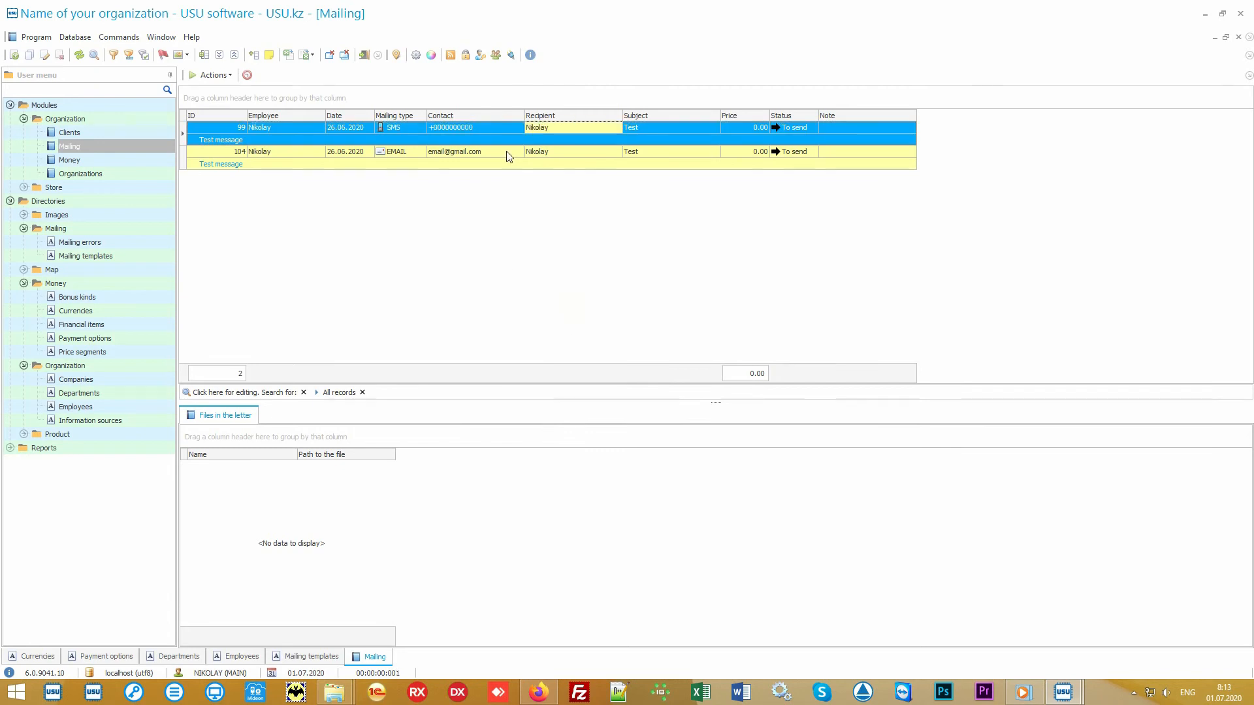
{"action": "left_click", "coordinate": [516, 154]}
{"action": "left_click", "coordinate": [589, 151]}
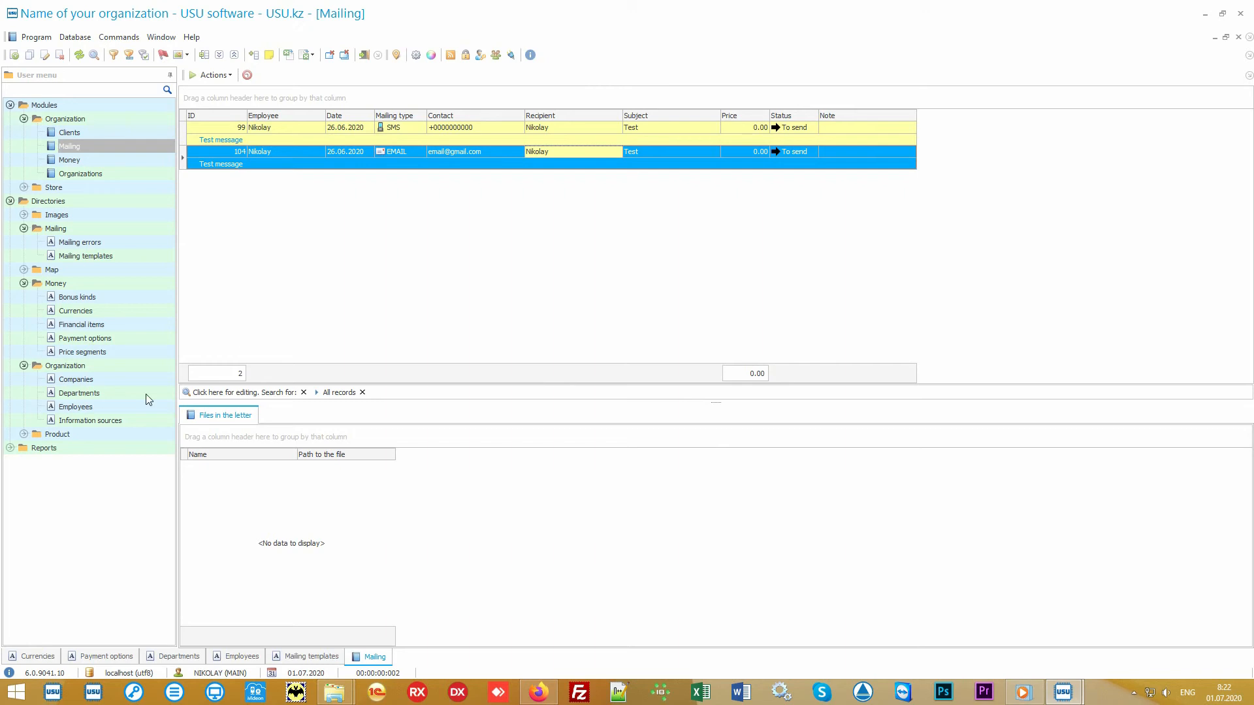
{"action": "left_click", "coordinate": [100, 430]}
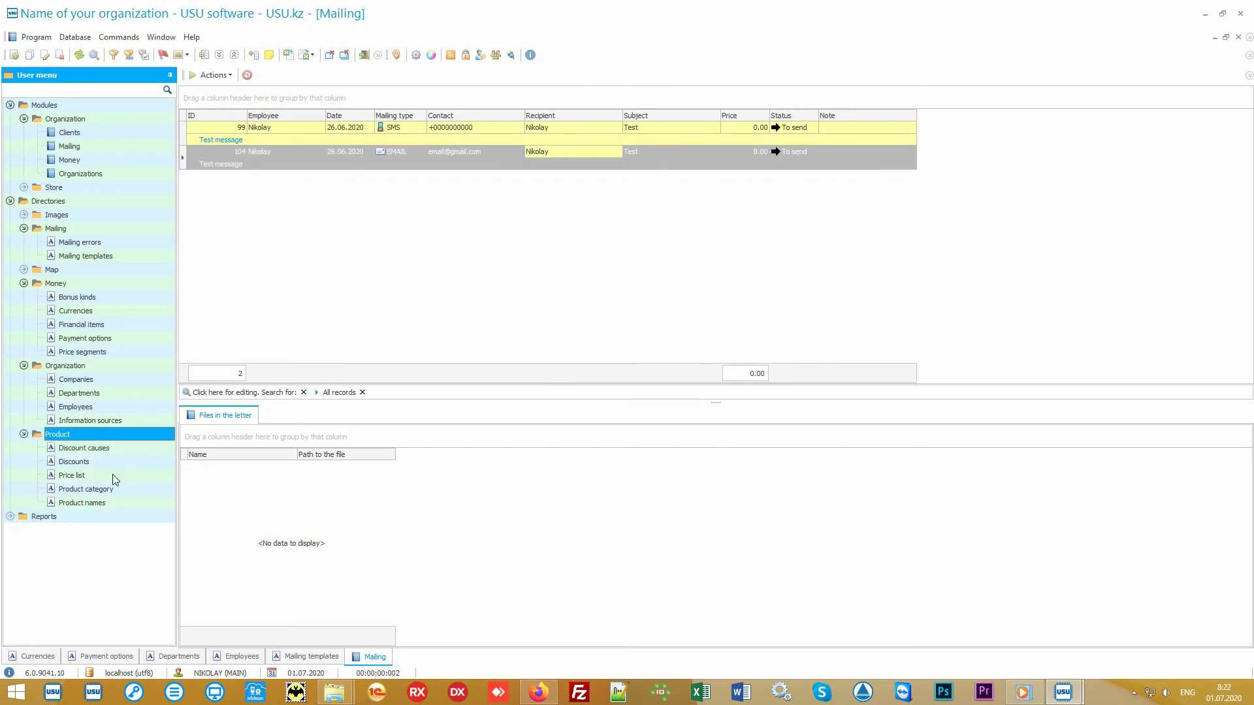
Open the Product names directory and select the Some product record.
{"action": "left_click", "coordinate": [125, 502]}
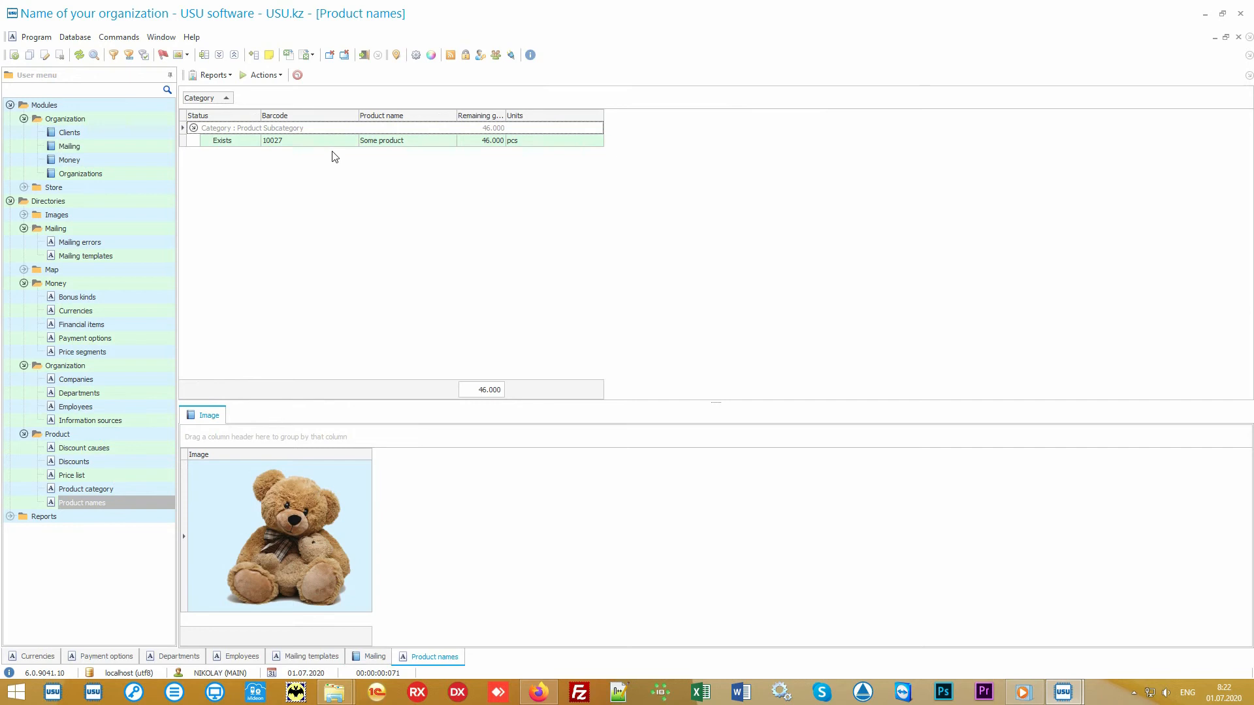
{"action": "left_click", "coordinate": [392, 140]}
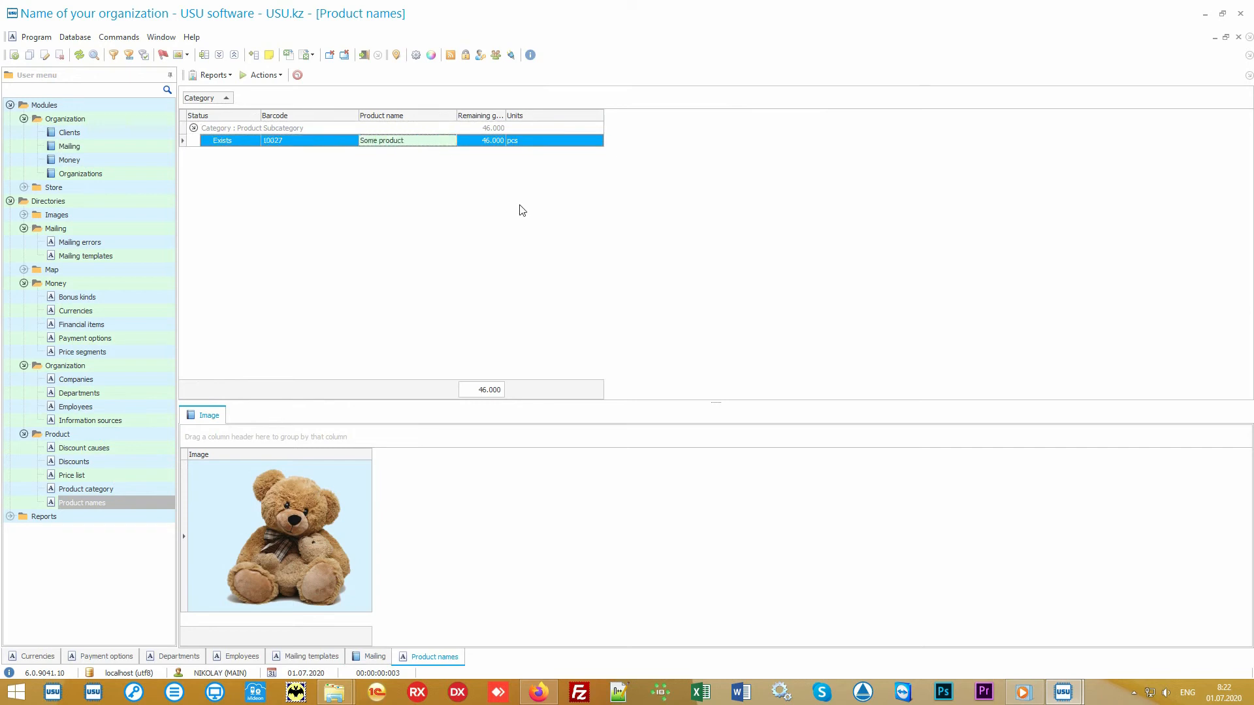
{"action": "right_click", "coordinate": [486, 185]}
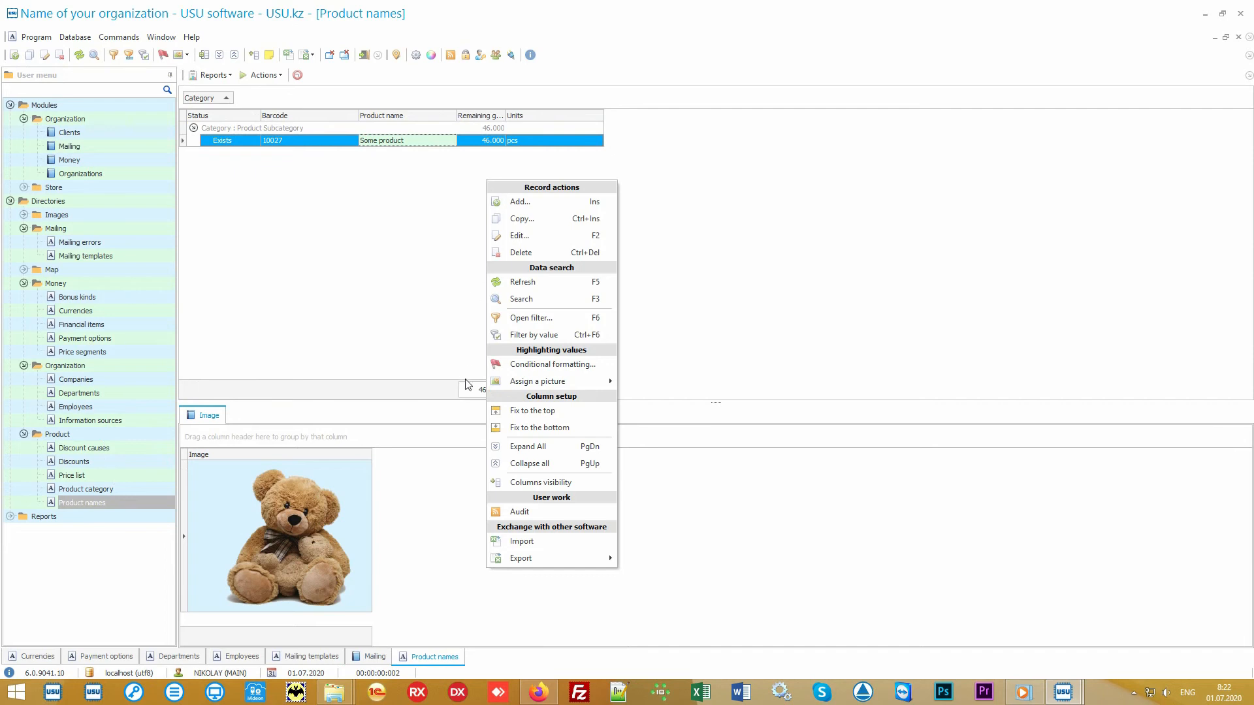
Start a product import, cancel and confirm quitting it, then minimize USU.
{"action": "left_click", "coordinate": [563, 545]}
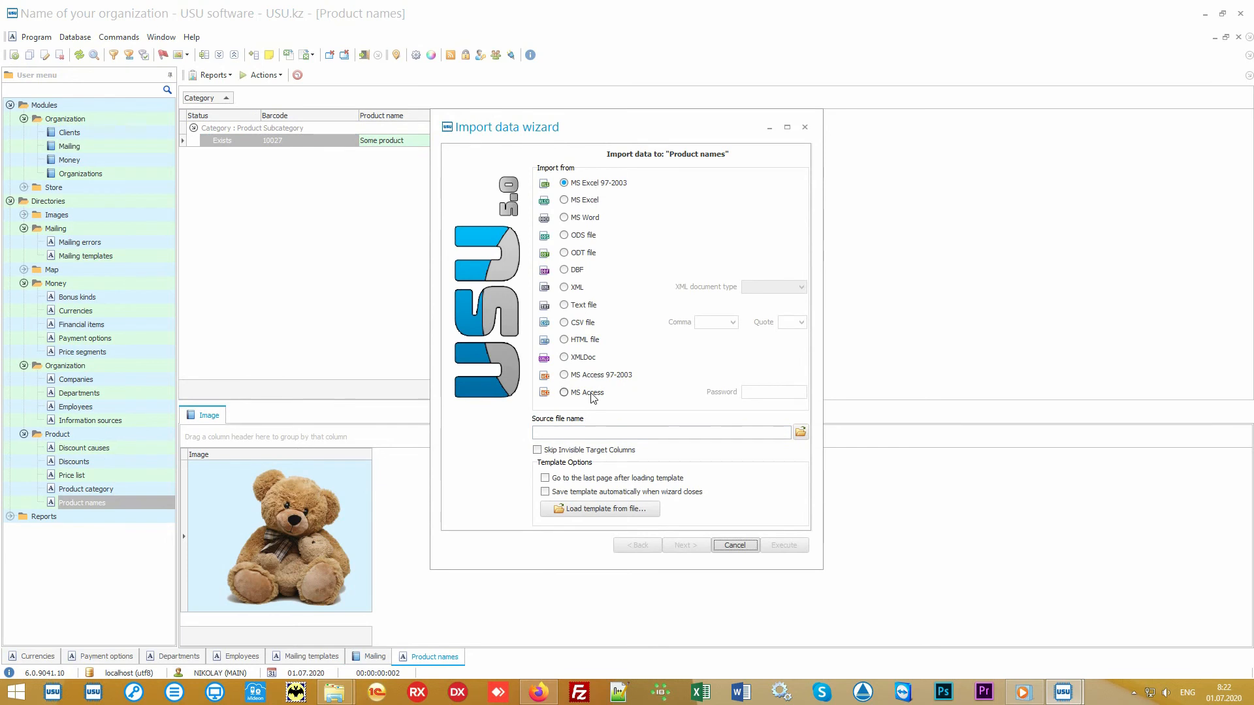
{"action": "left_click", "coordinate": [734, 545]}
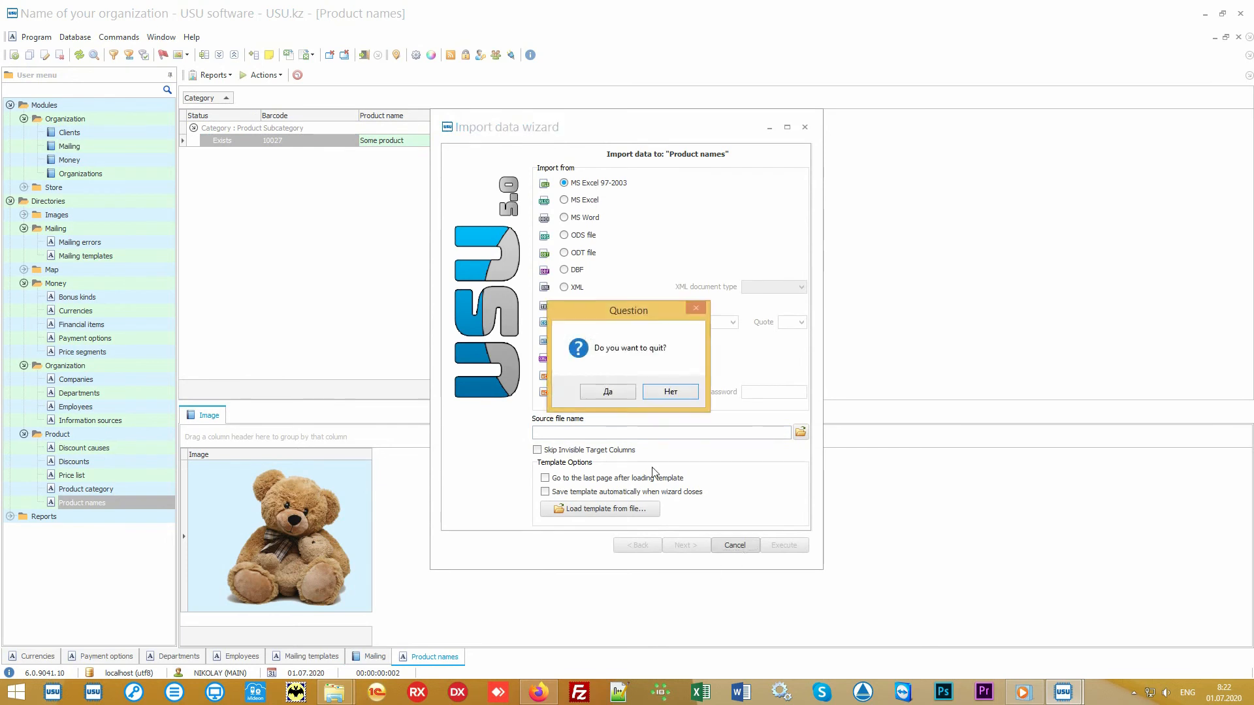
{"action": "left_click", "coordinate": [619, 393]}
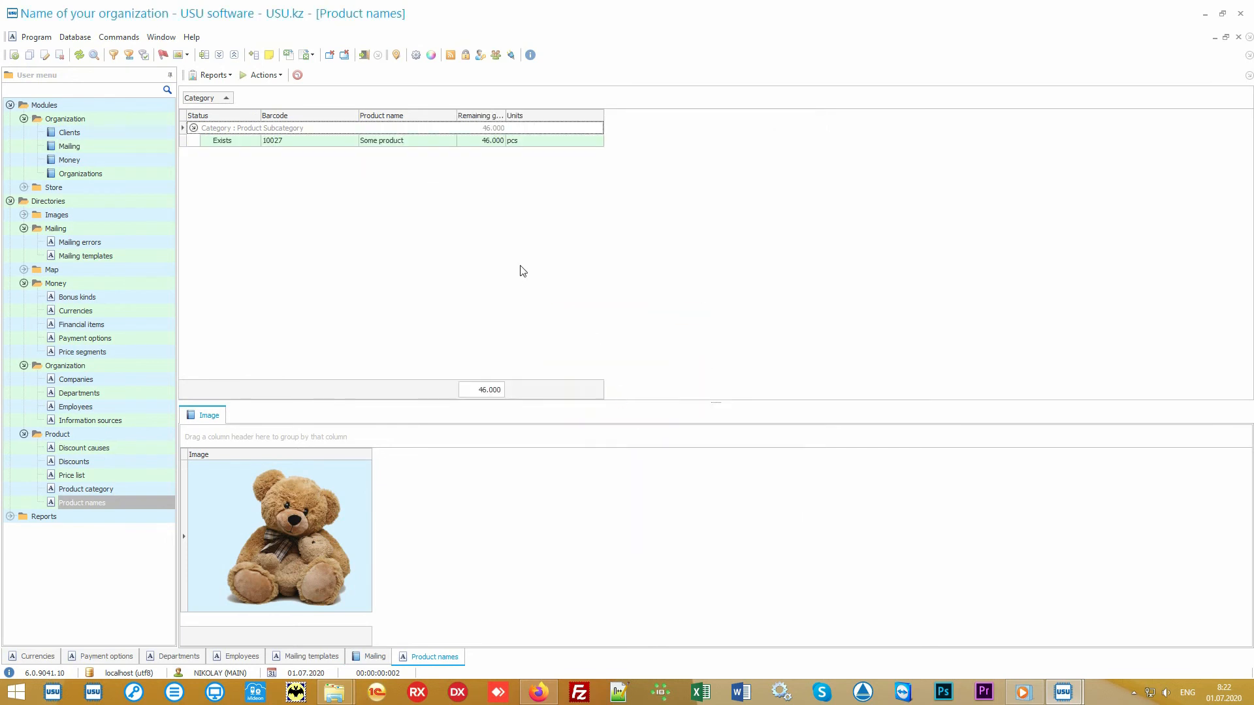
{"action": "left_click", "coordinate": [1205, 14]}
Open Product names.xlsx and go through columns A, B, C, then D through I.
{"action": "double_click", "coordinate": [620, 363]}
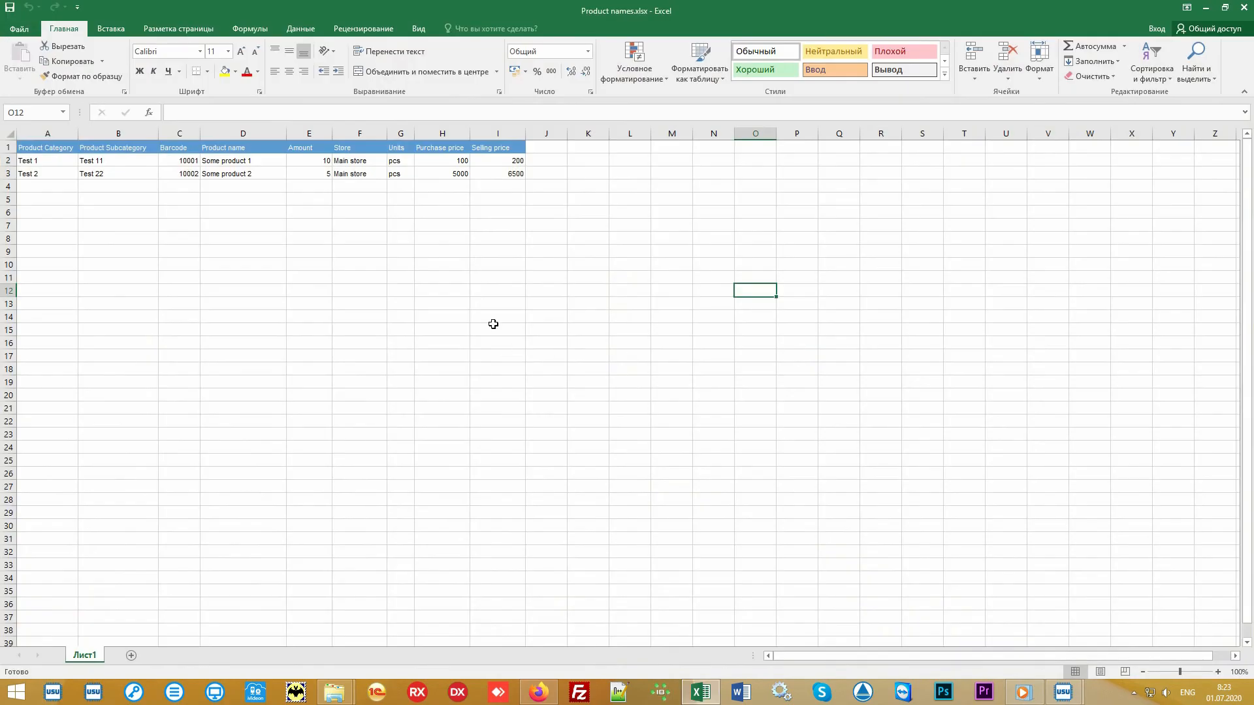
{"action": "left_click_drag", "start_coordinate": [513, 175], "coordinate": [43, 149]}
{"action": "left_click", "coordinate": [42, 134]}
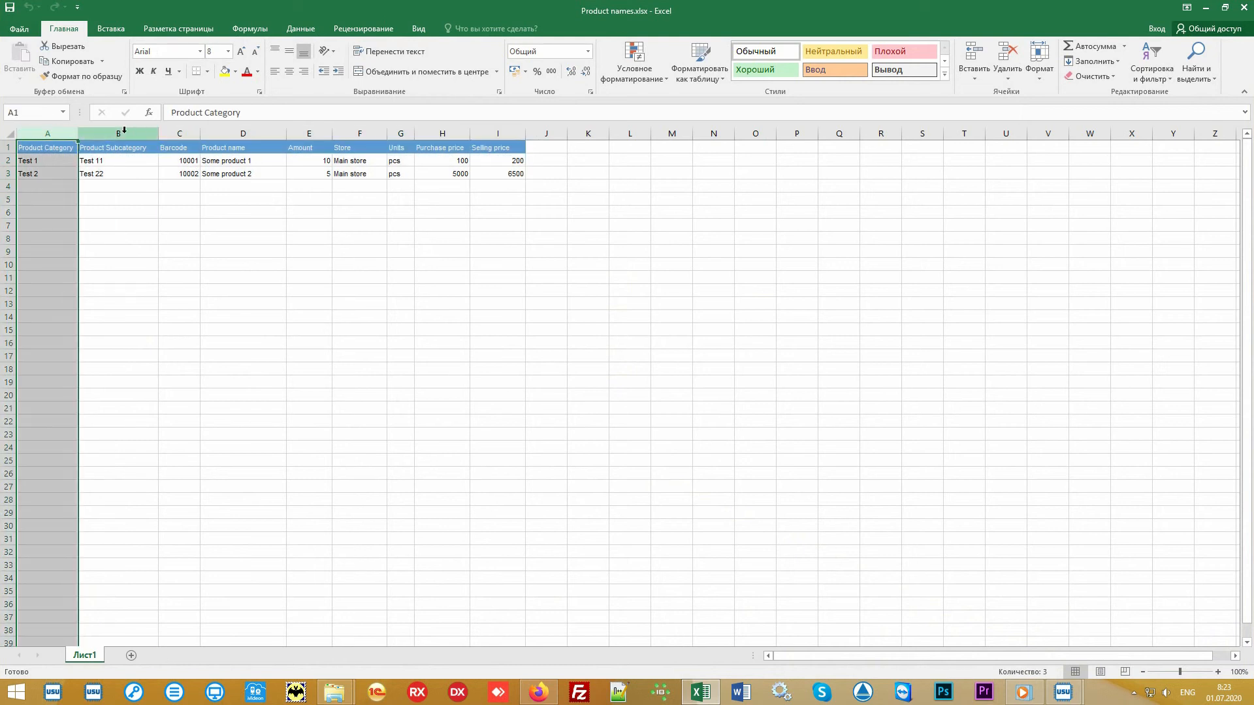
{"action": "left_click", "coordinate": [124, 133]}
{"action": "left_click", "coordinate": [178, 133]}
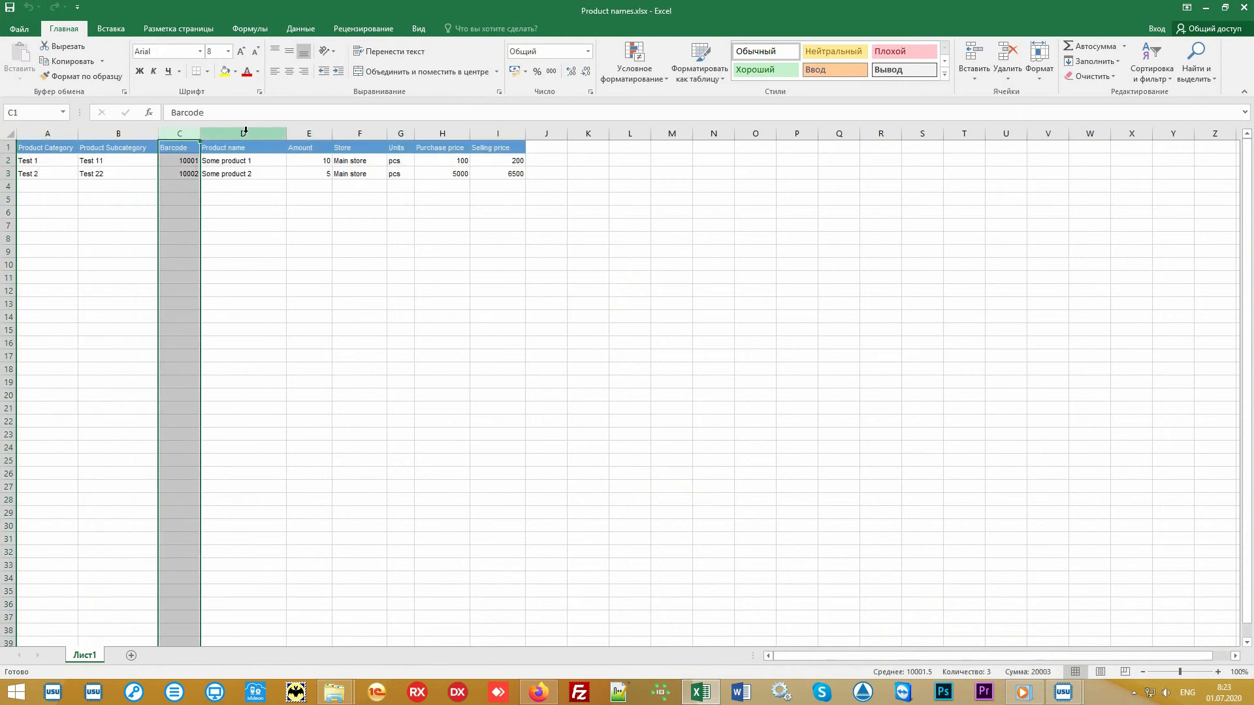
{"action": "left_click_drag", "start_coordinate": [245, 131], "coordinate": [522, 134]}
{"action": "left_click", "coordinate": [587, 264]}
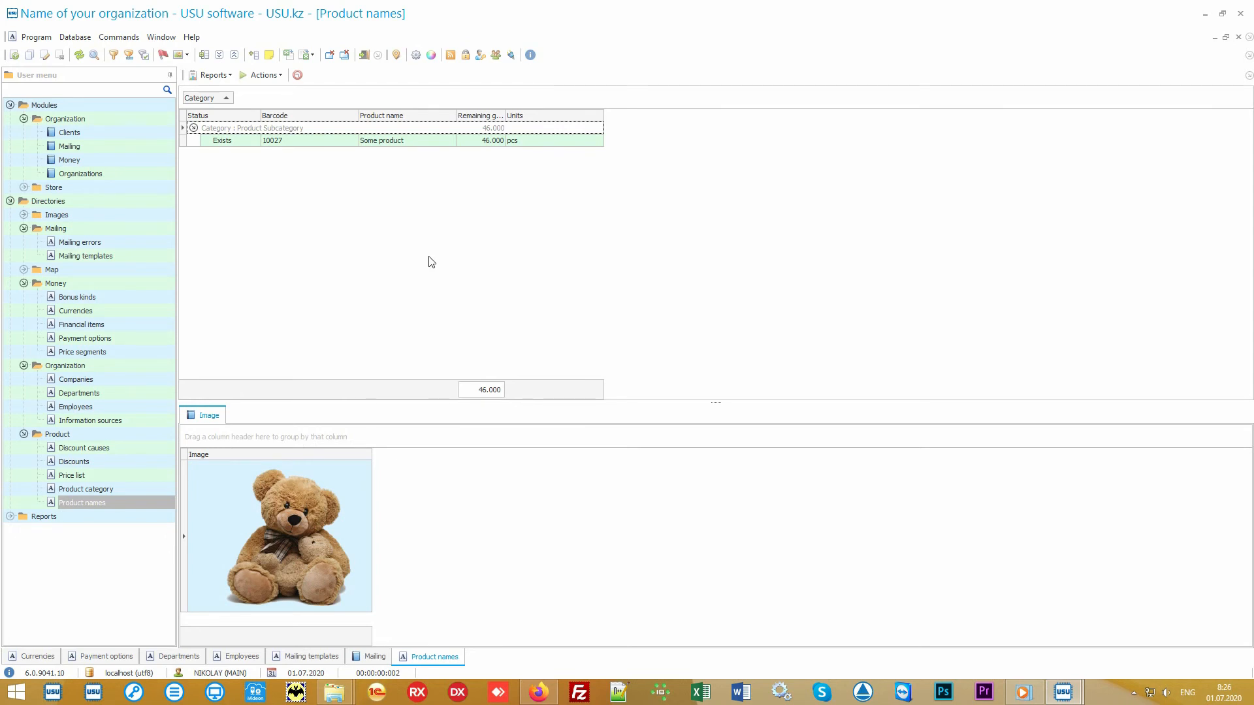
Open the Store product purchases and select the Main store order's Some product line.
{"action": "left_click", "coordinate": [109, 188]}
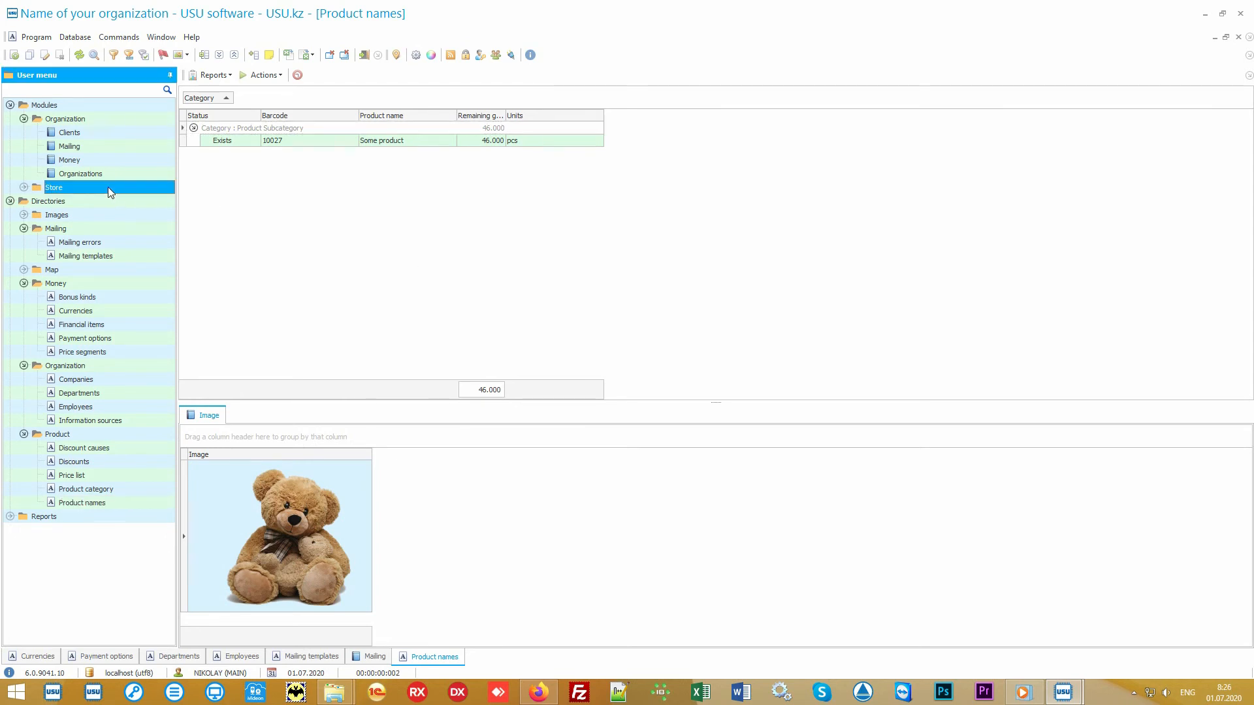
{"action": "double_click", "coordinate": [108, 187]}
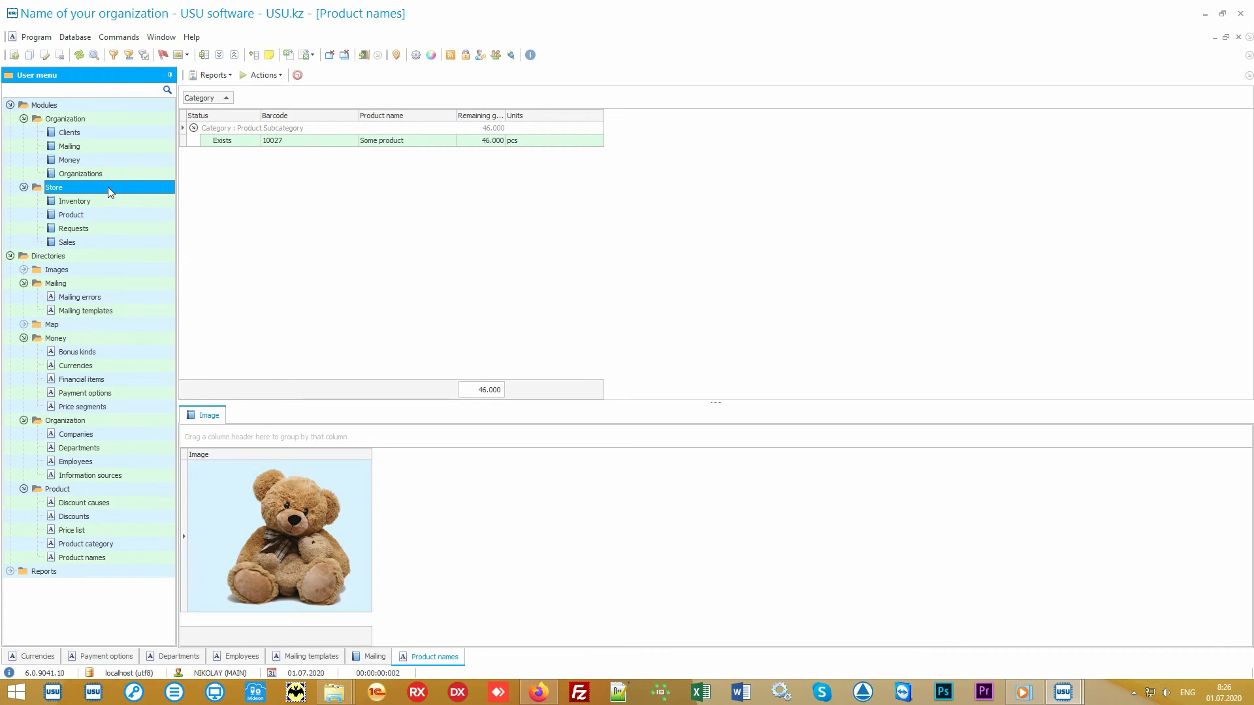
{"action": "double_click", "coordinate": [119, 214]}
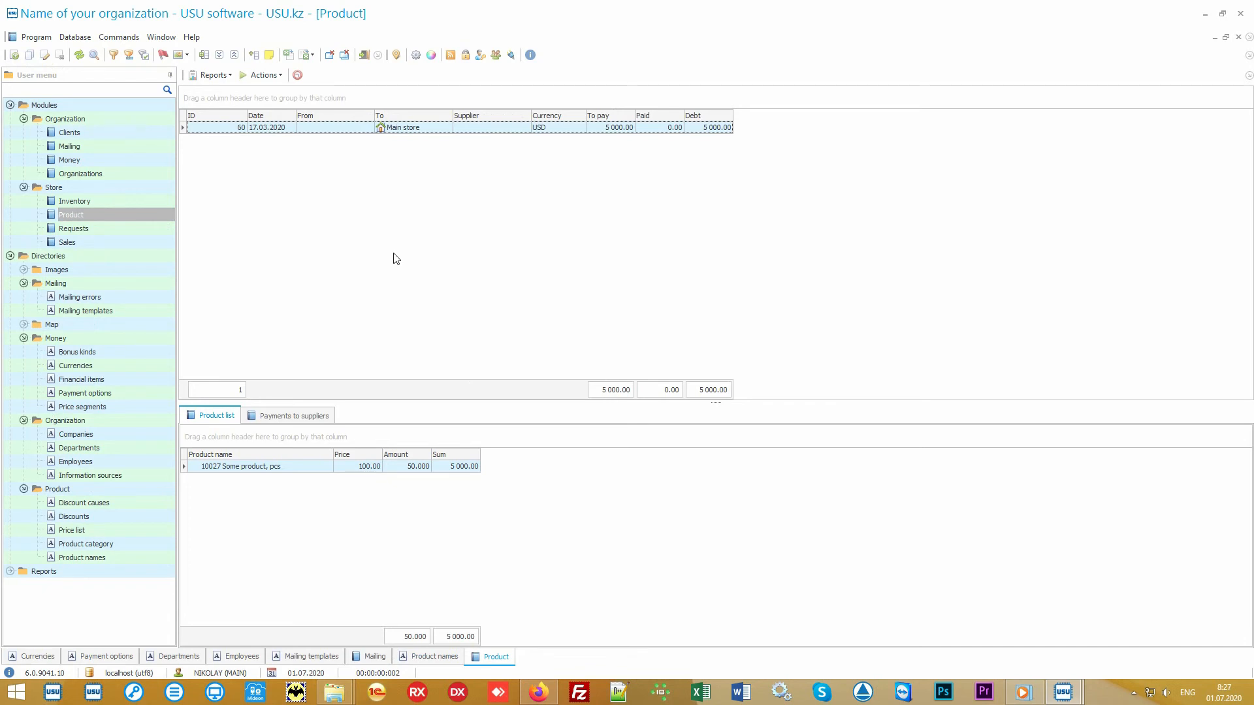
{"action": "left_click", "coordinate": [432, 129]}
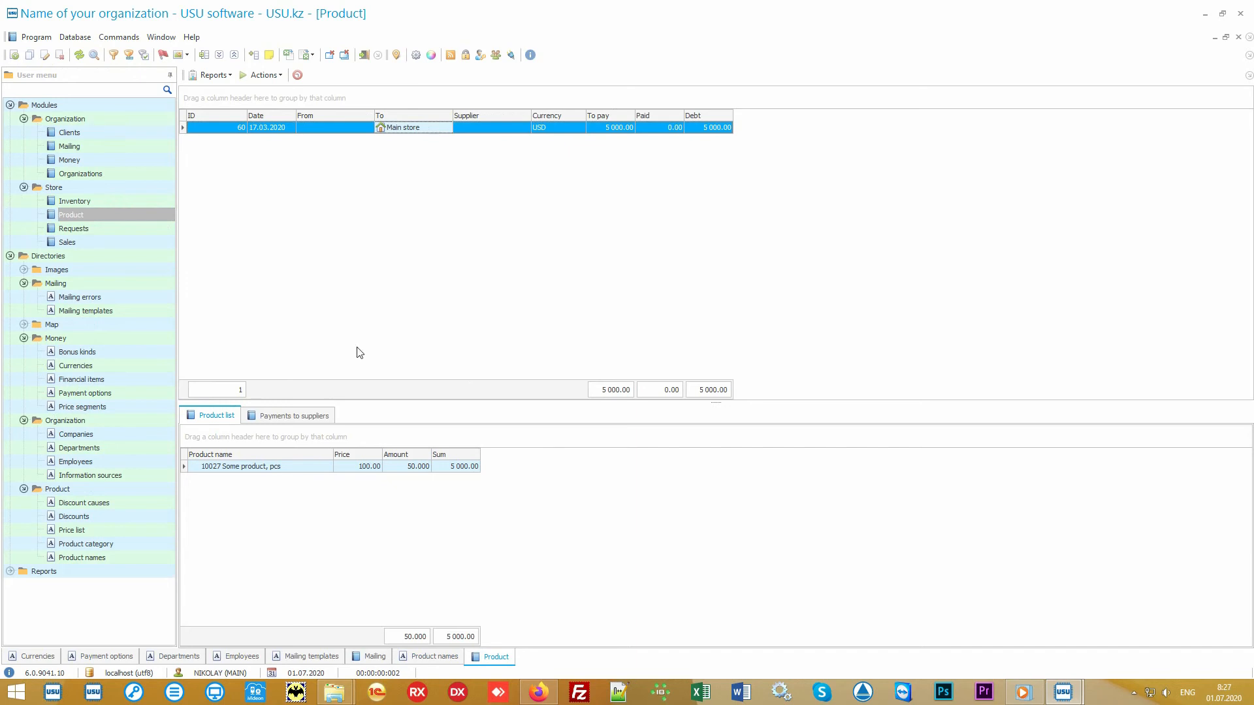
{"action": "left_click", "coordinate": [295, 468]}
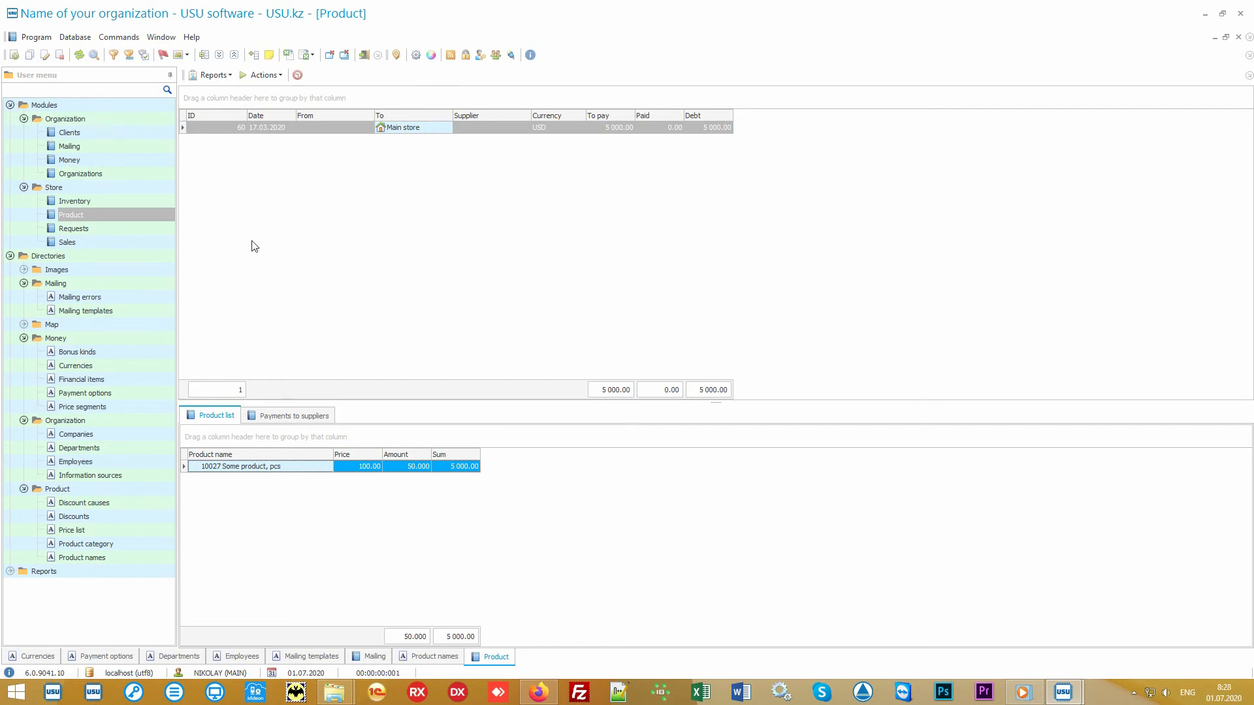
Preview the Label set report of barcode price labels, then close it.
{"action": "left_click", "coordinate": [225, 76]}
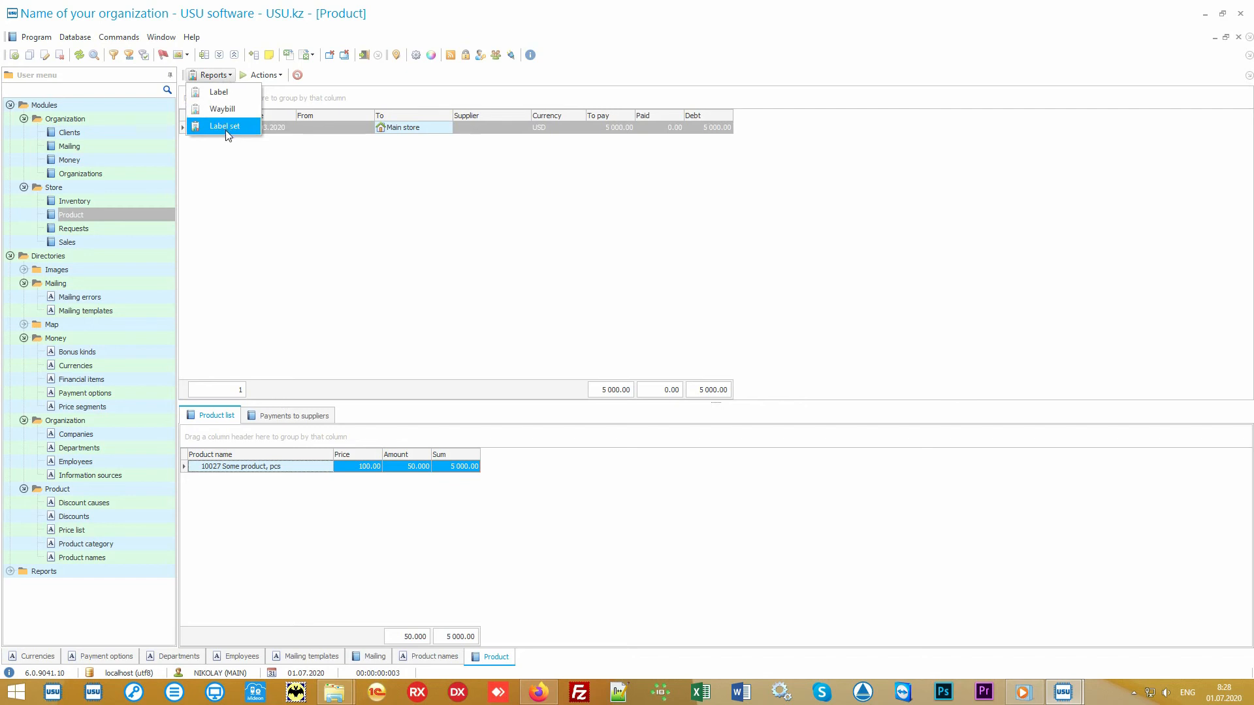
{"action": "left_click", "coordinate": [247, 129]}
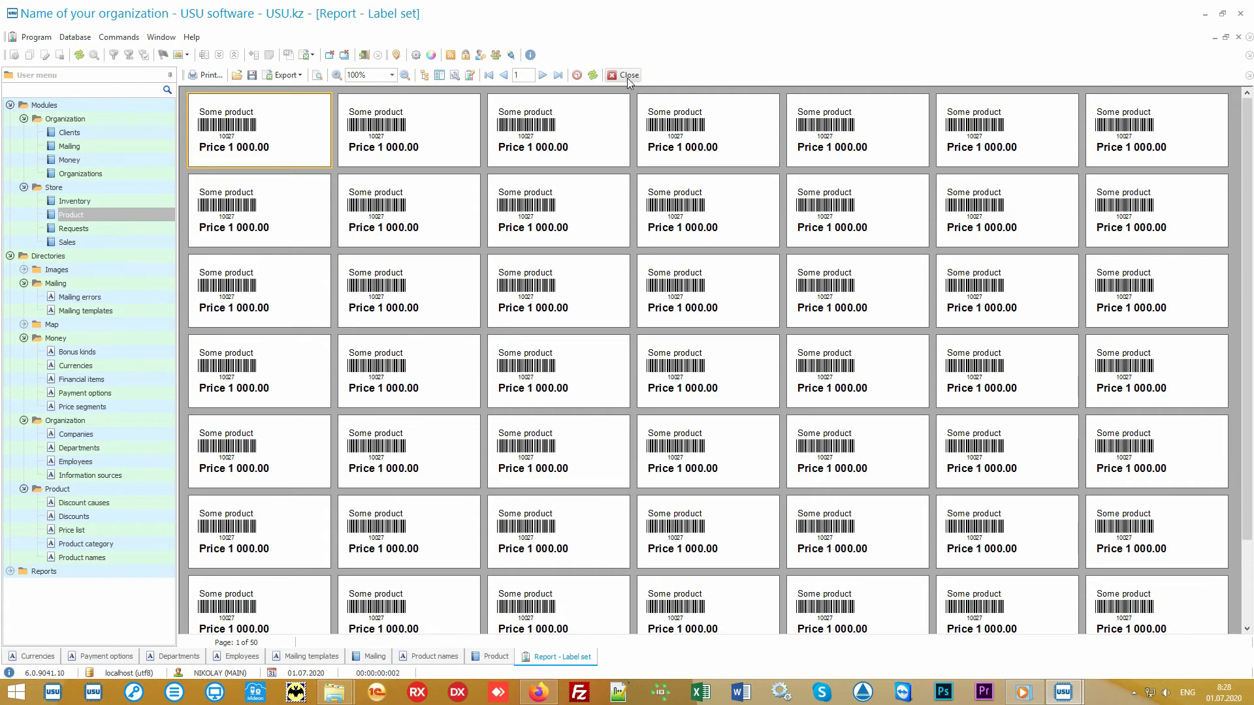
{"action": "left_click", "coordinate": [628, 76]}
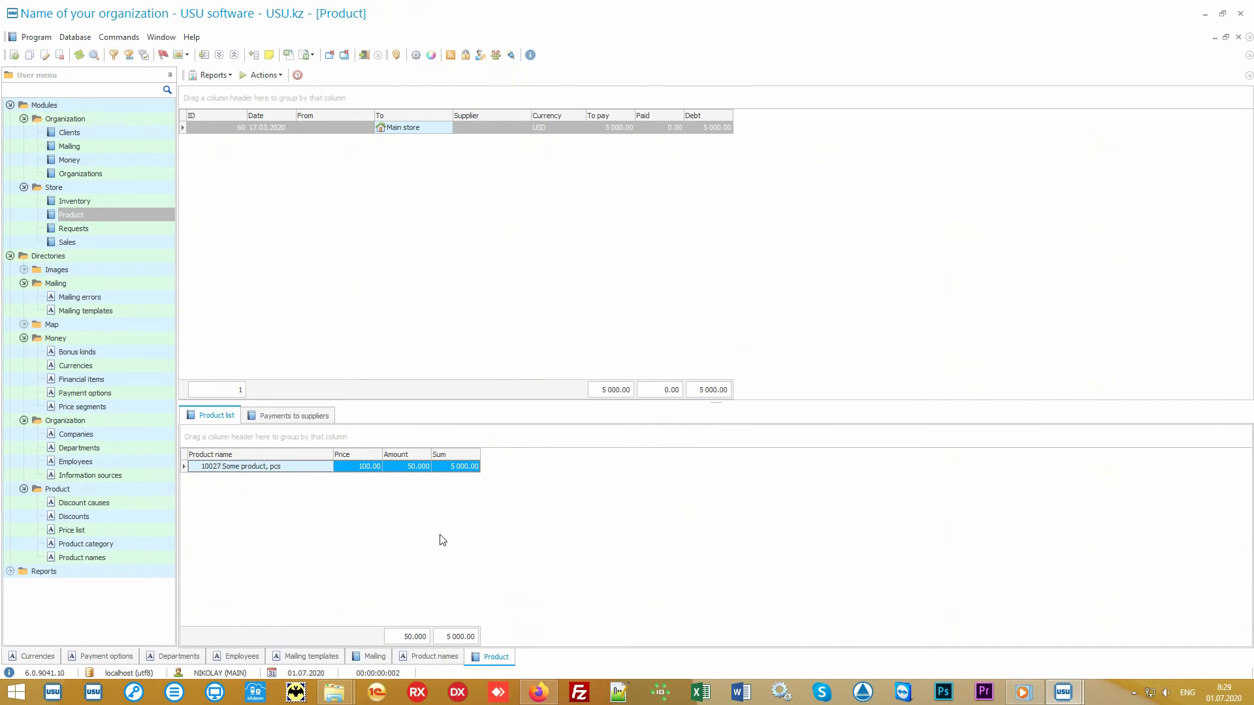
Preview the Records report for Some product from Product names, then close it.
{"action": "left_click", "coordinate": [128, 561]}
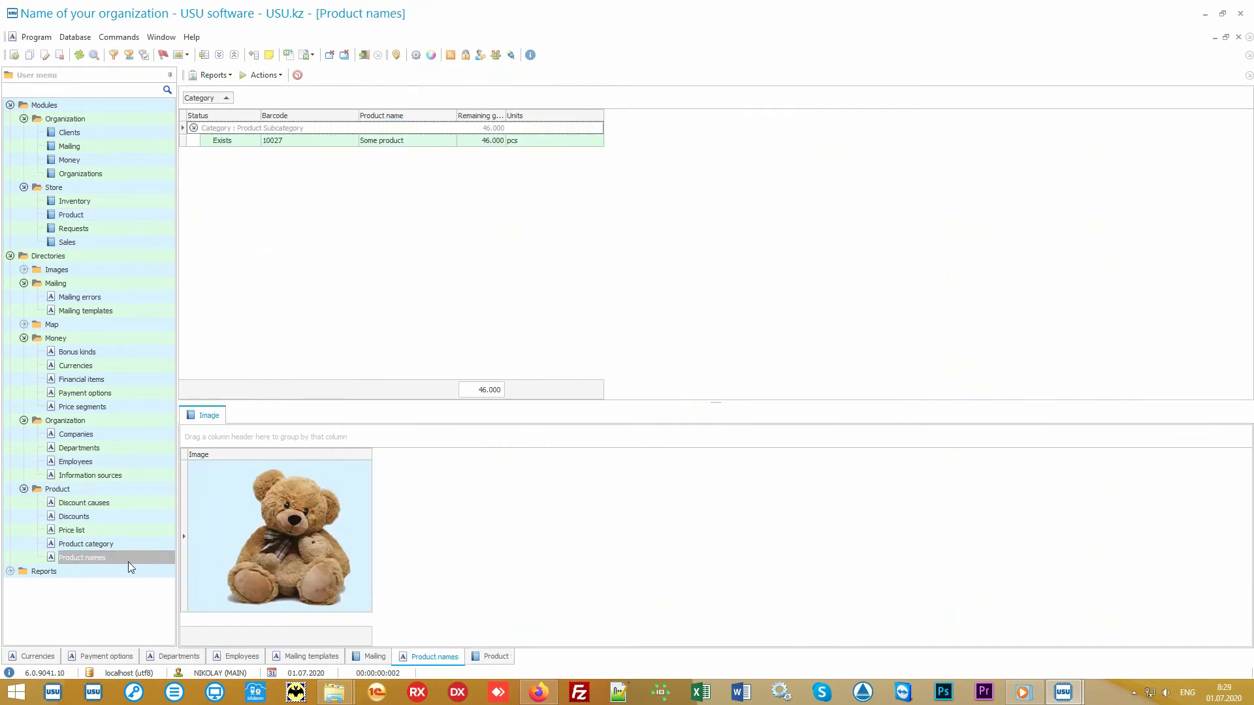
{"action": "left_click", "coordinate": [406, 143]}
{"action": "left_click", "coordinate": [216, 75]}
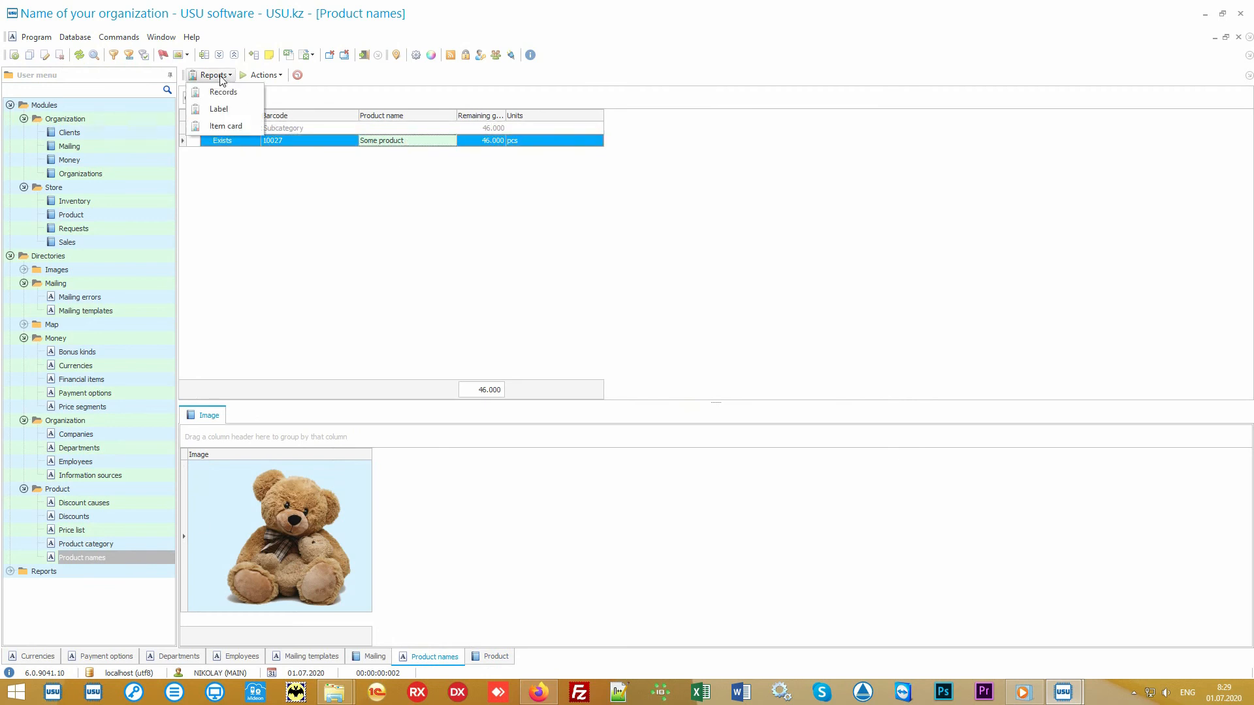
{"action": "left_click", "coordinate": [246, 92]}
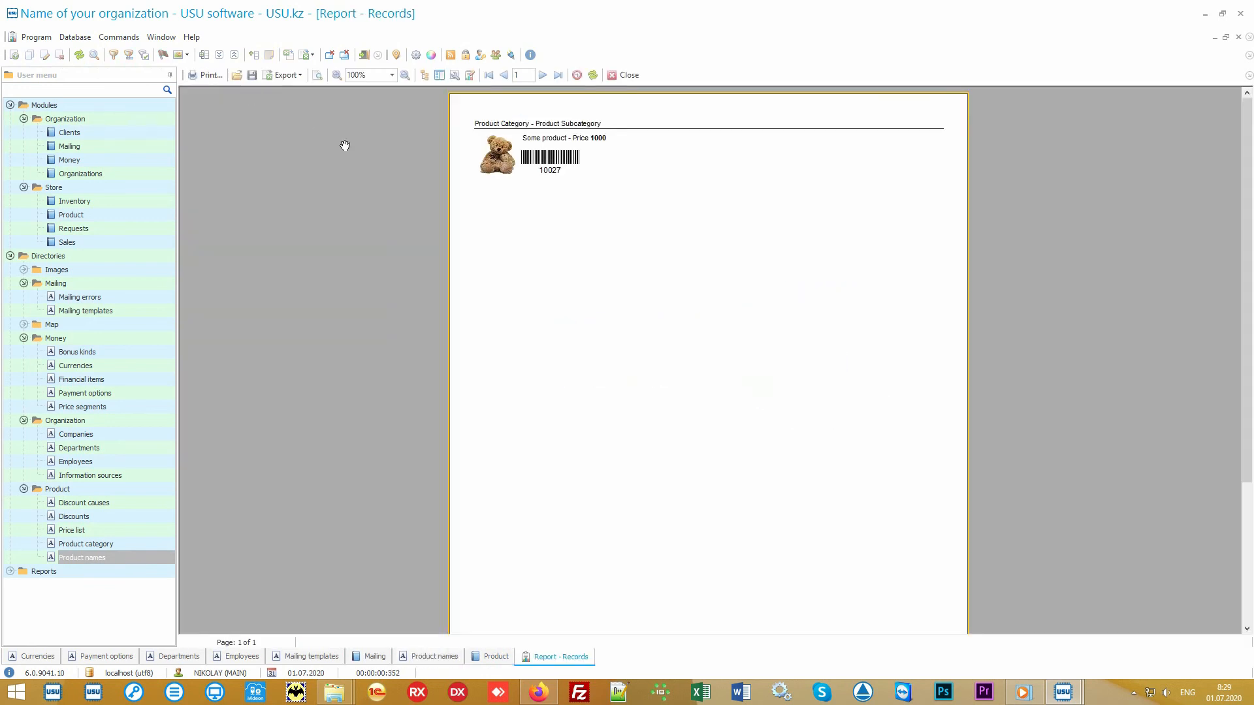
{"action": "scroll", "coordinate": [605, 256], "scroll_direction": "up", "scroll_amount": 3}
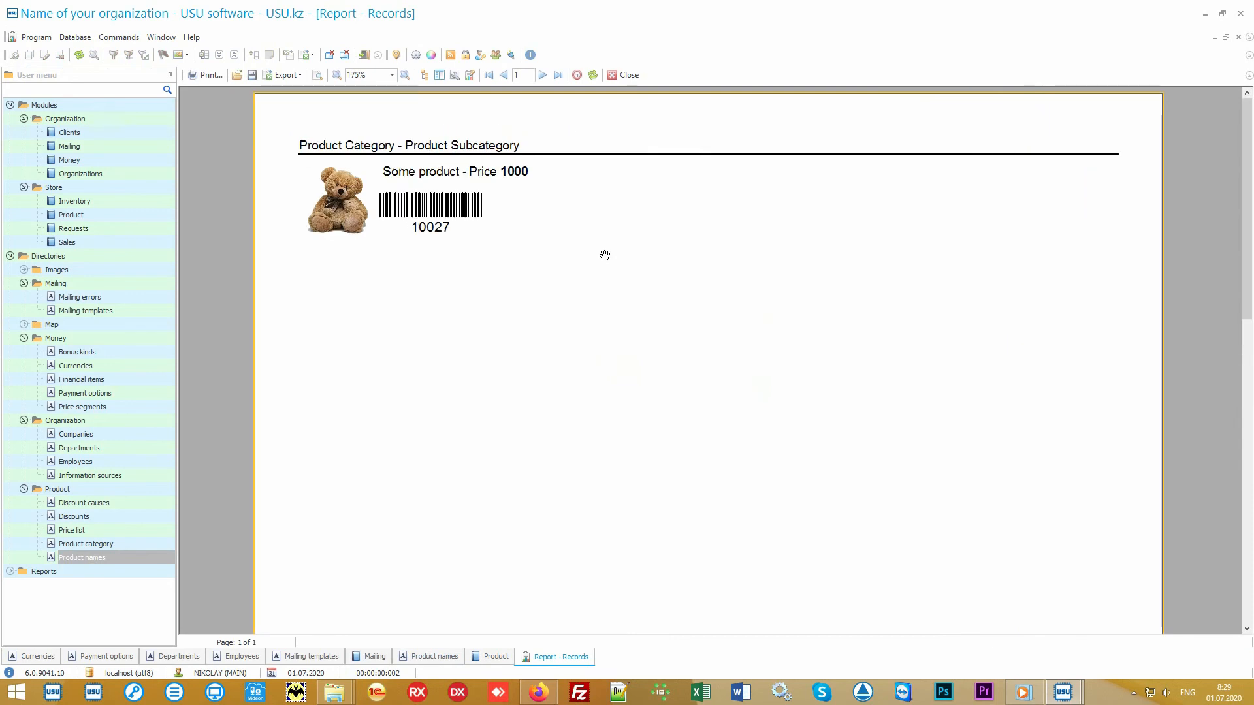
{"action": "left_click", "coordinate": [621, 75]}
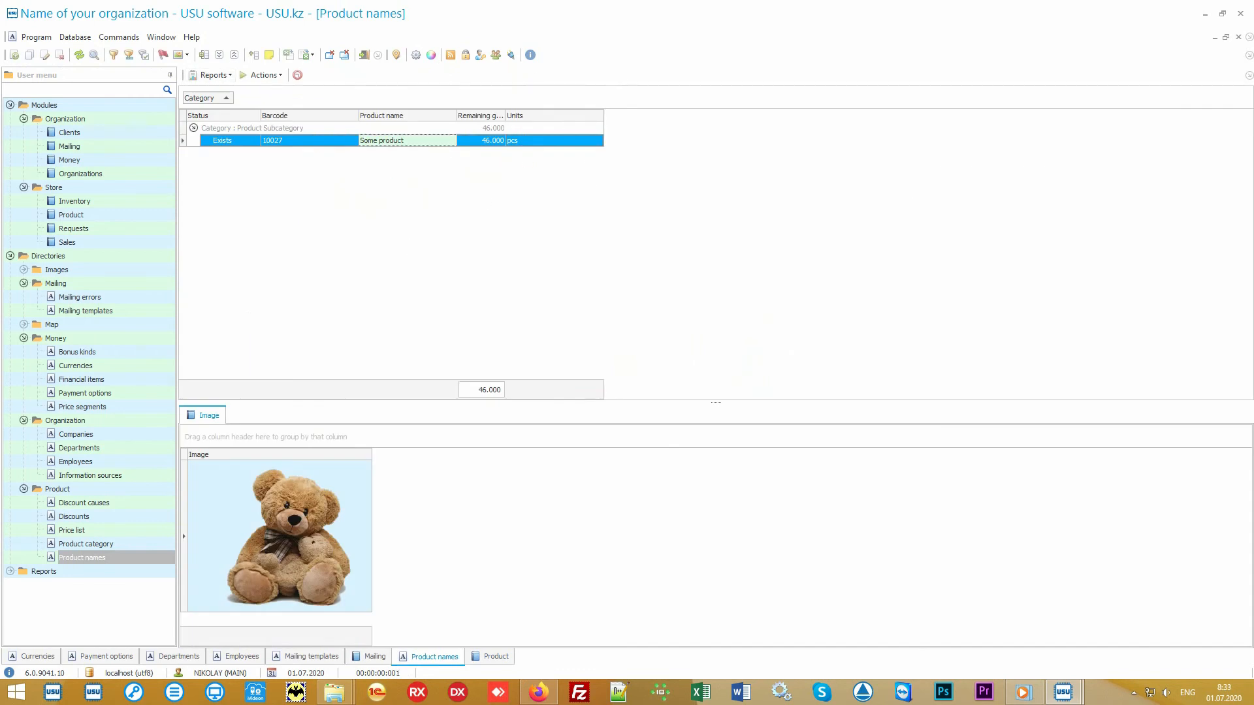
Review the products on transfers 60 and 61 (to Branch 1), then open the Sales search form.
{"action": "left_click", "coordinate": [147, 217]}
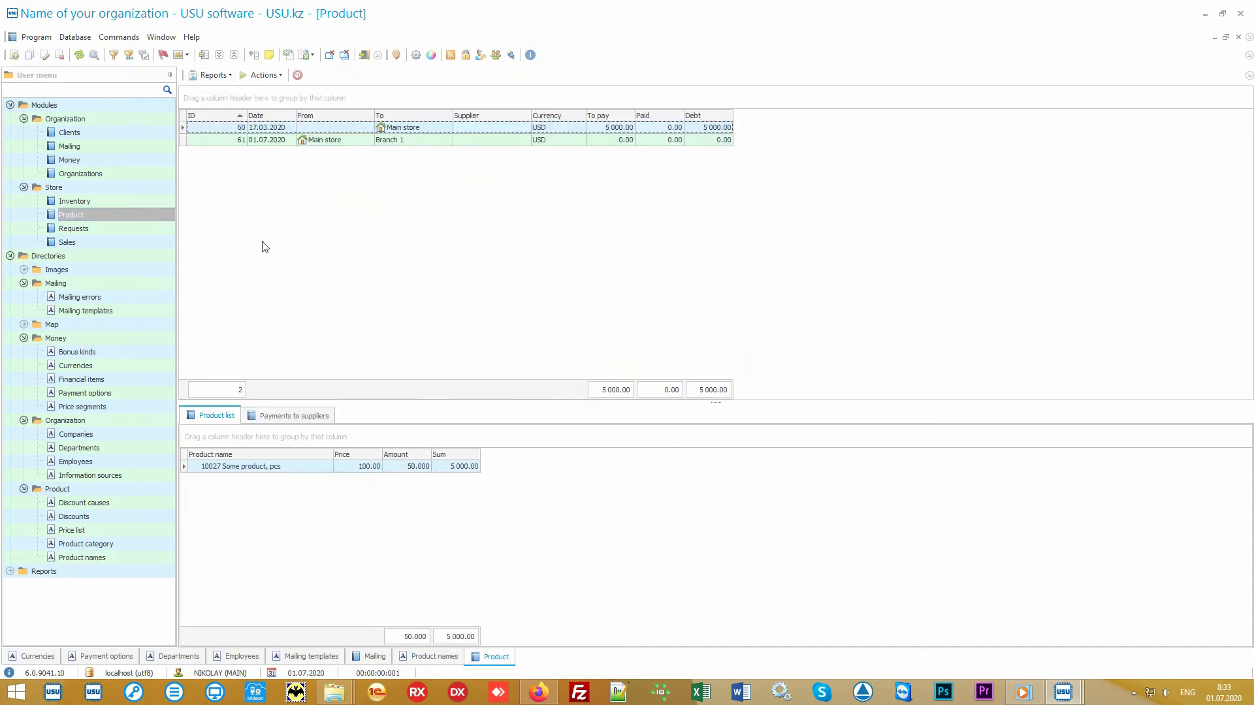
{"action": "left_click", "coordinate": [431, 130]}
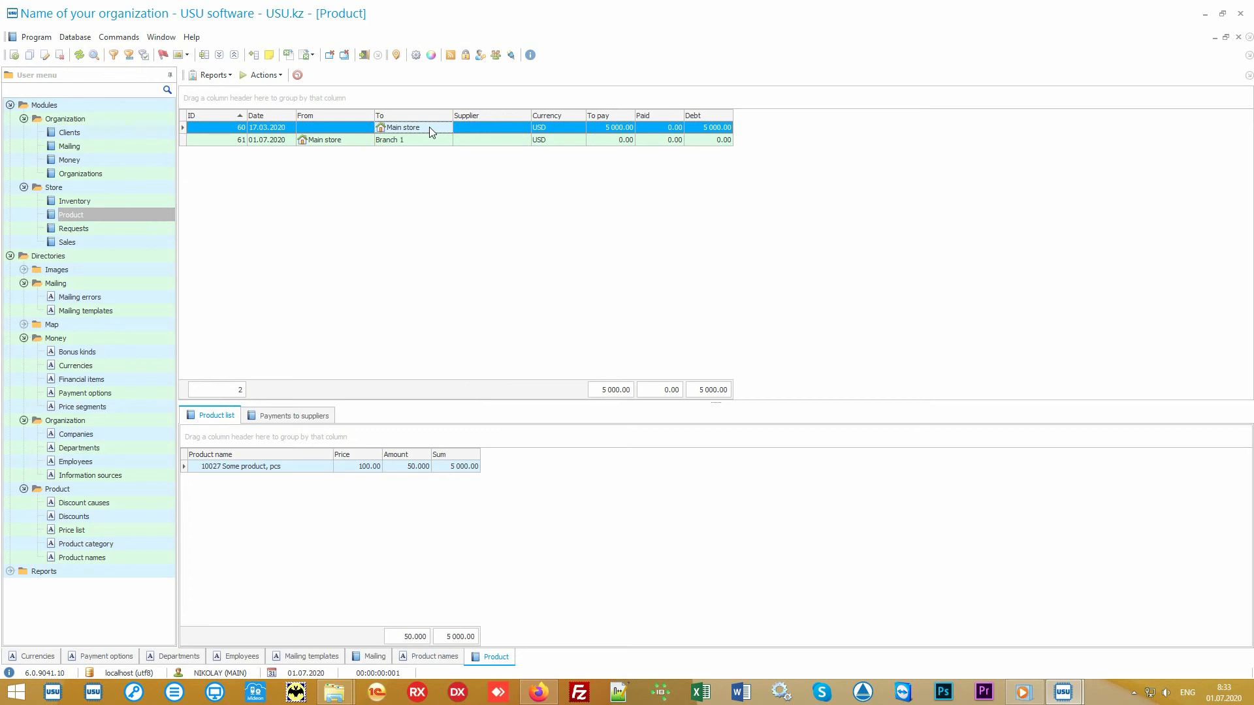
{"action": "left_click", "coordinate": [348, 144]}
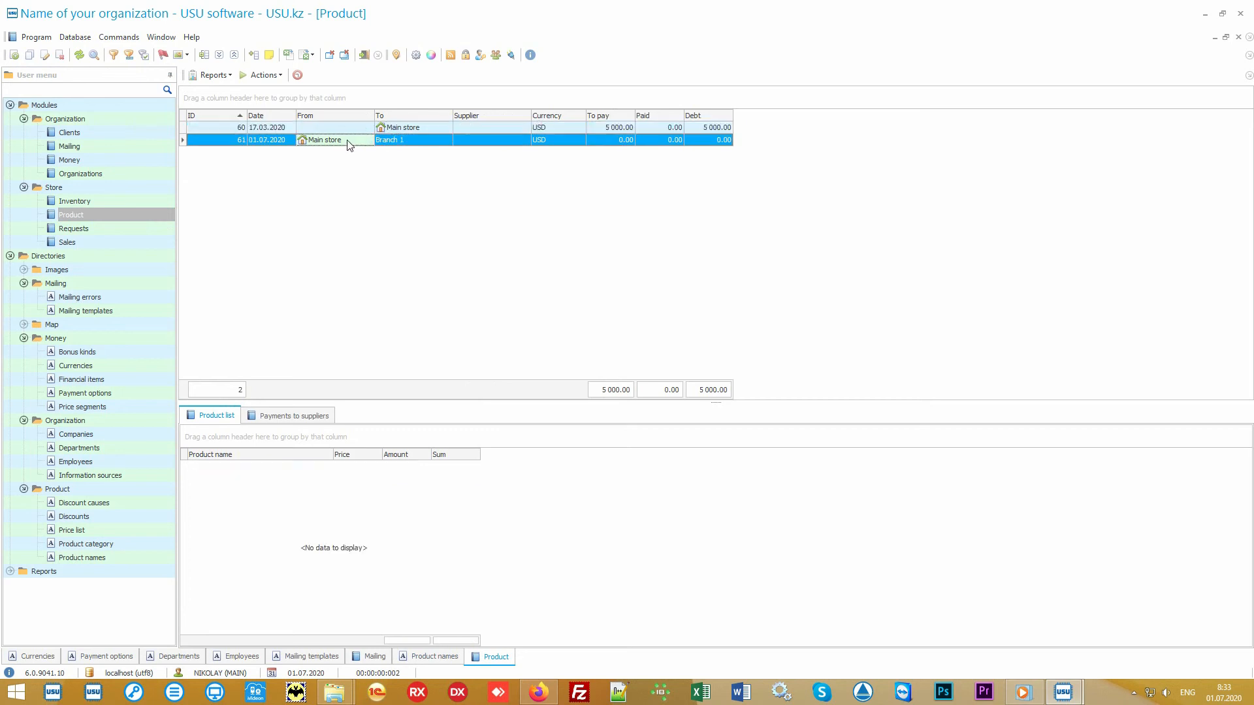
{"action": "left_click", "coordinate": [407, 139]}
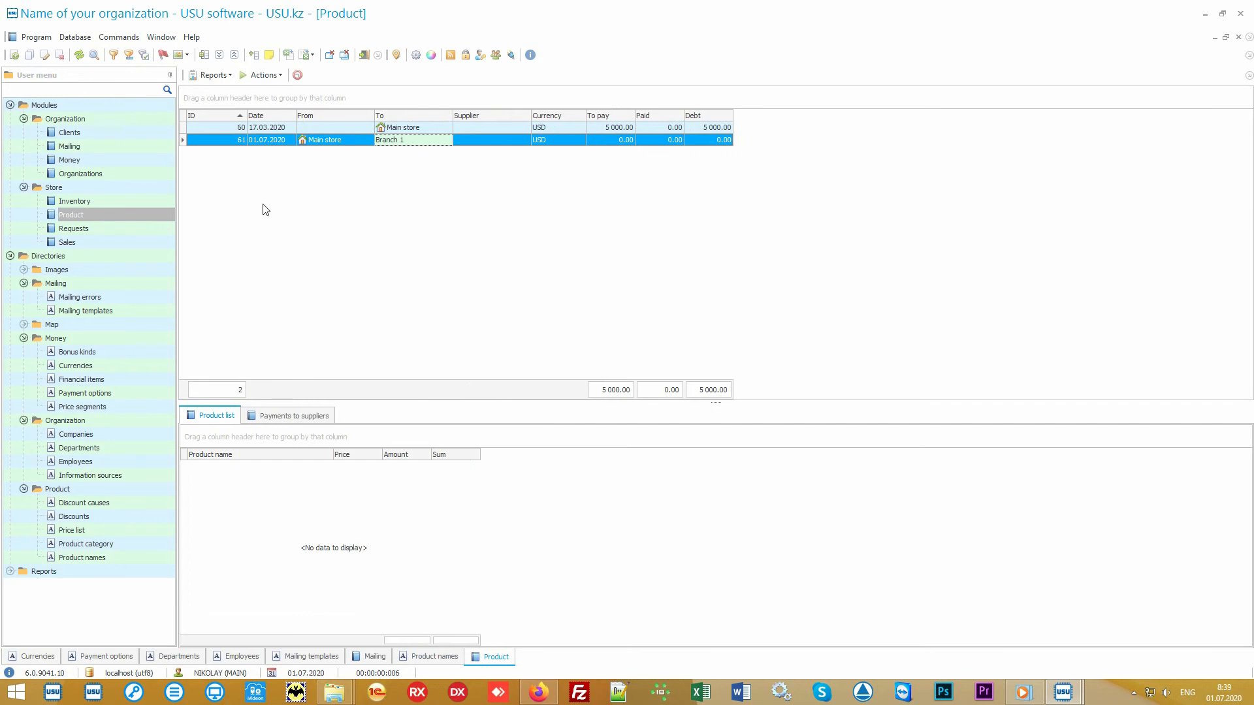
{"action": "left_click", "coordinate": [123, 242]}
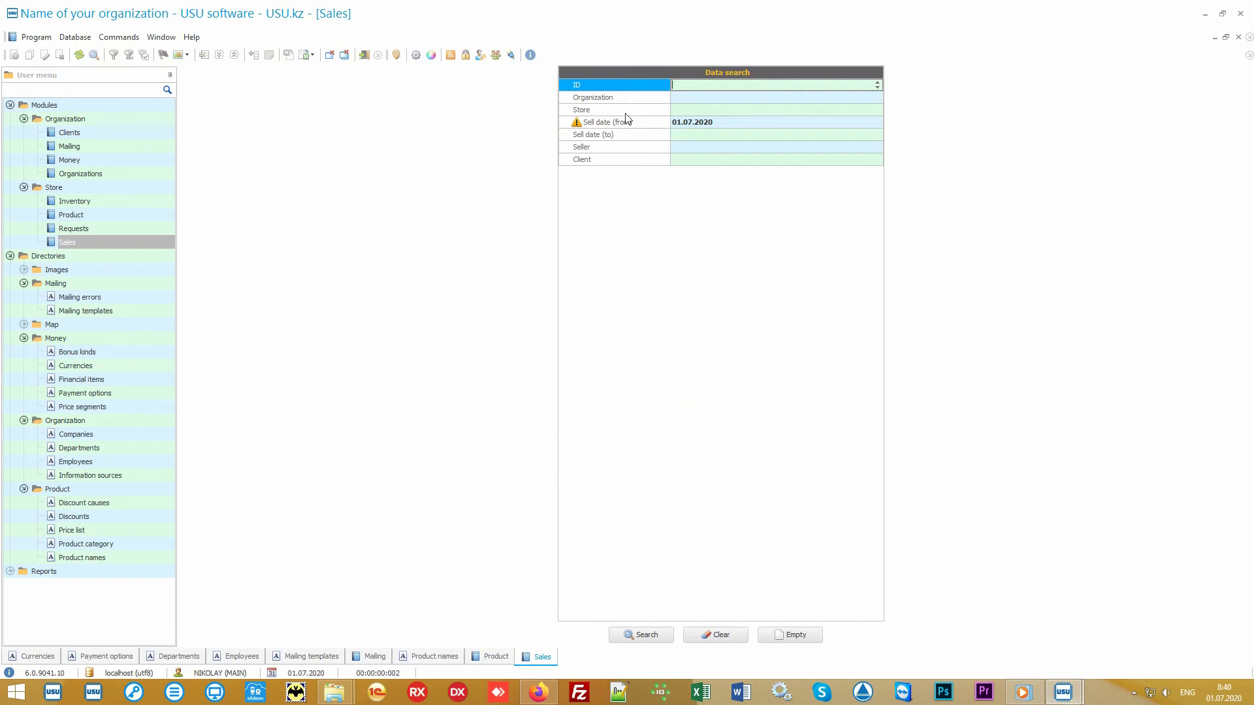
Search sales with Sell date (from) 01.07.2020, which returns no records.
{"action": "mouse_move", "coordinate": [633, 86]}
{"action": "left_mouse_down"}
{"action": "mouse_move", "coordinate": [628, 162]}
{"action": "mouse_move", "coordinate": [627, 83]}
{"action": "left_mouse_up"}
{"action": "left_click", "coordinate": [651, 640]}
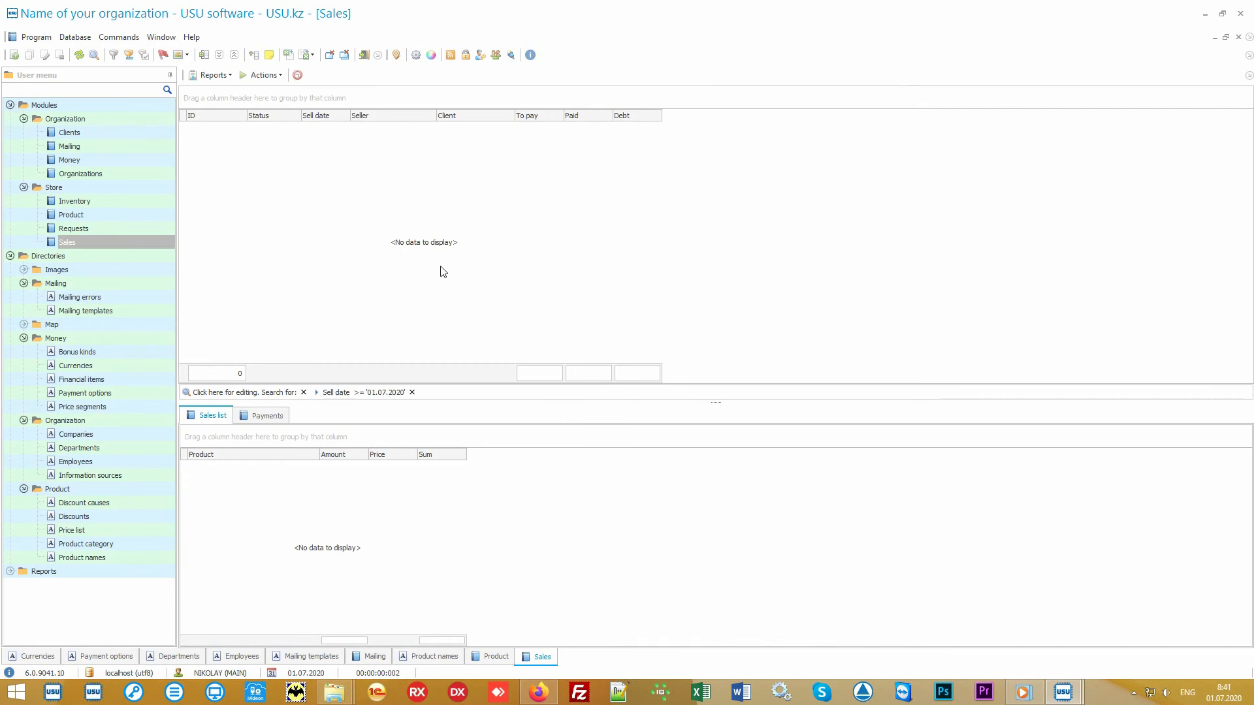
Start a new sale with Actions > Sell (F9).
{"action": "left_click", "coordinate": [265, 76]}
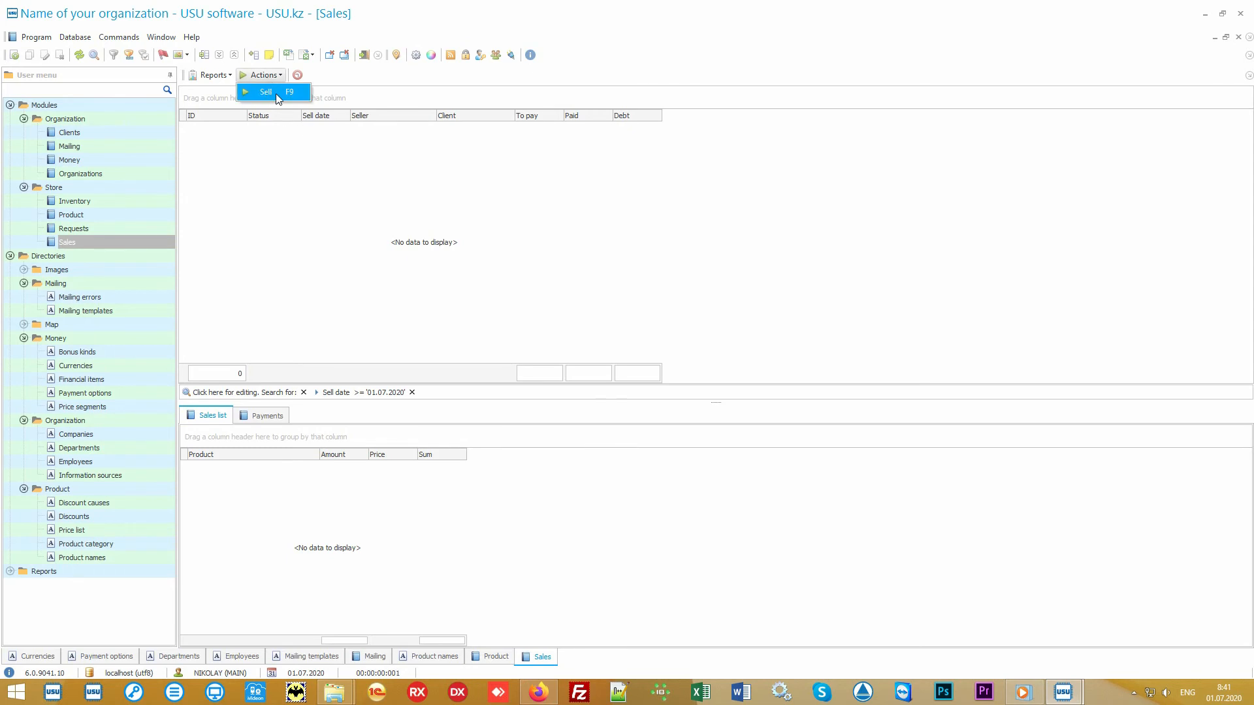
{"action": "left_click", "coordinate": [276, 92]}
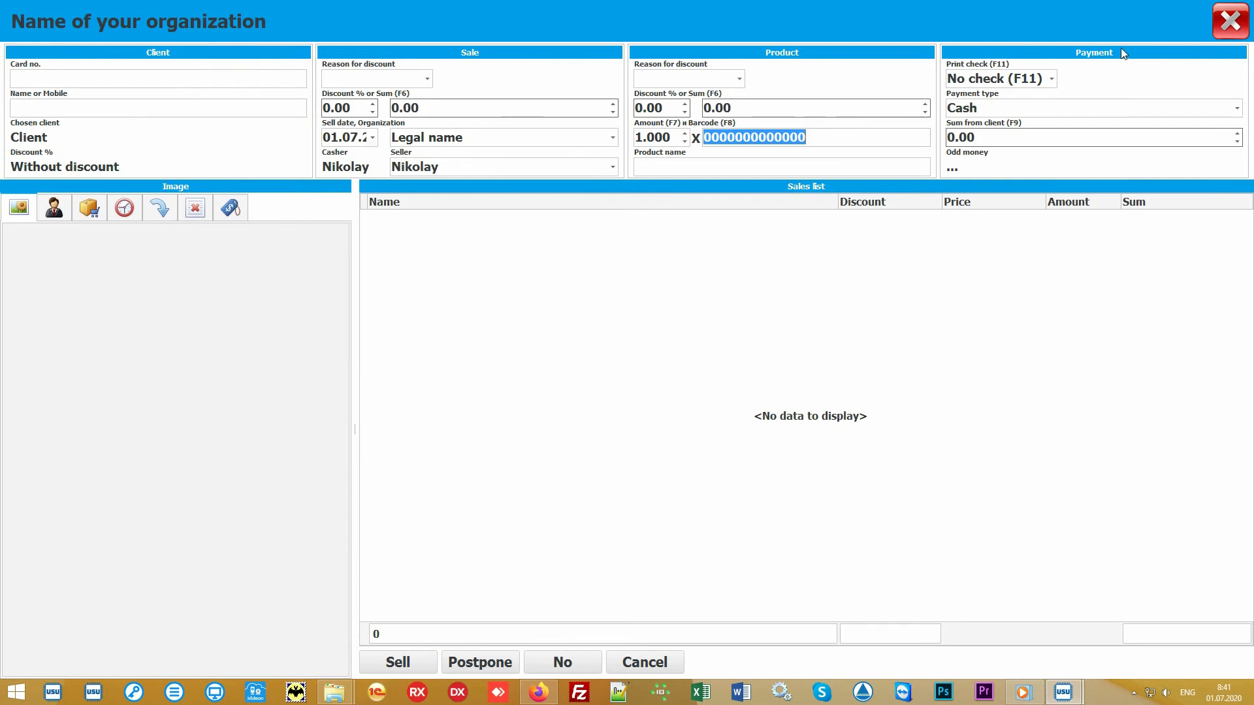
{"action": "left_click", "coordinate": [572, 328]}
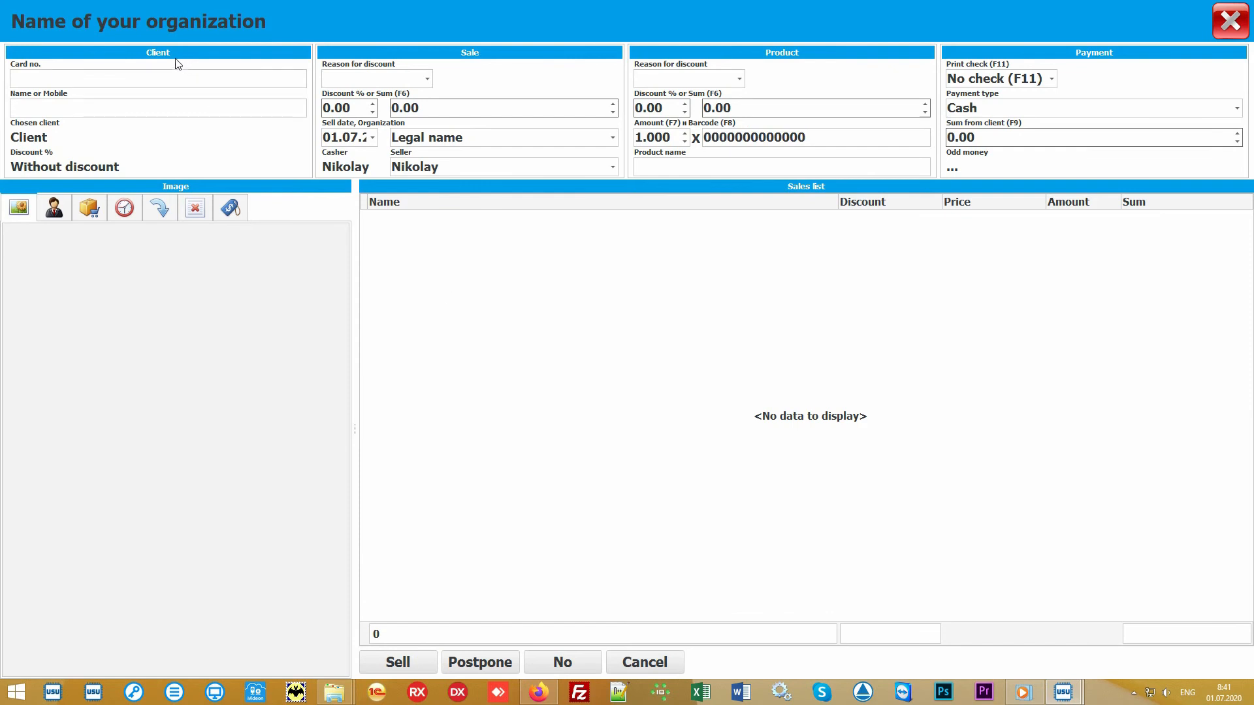
Enter the client's card number for a 10% discount, keeping Legal name and the current seller.
{"action": "left_click", "coordinate": [98, 77]}
{"action": "type", "text": "111"}
{"action": "key", "text": "Return"}
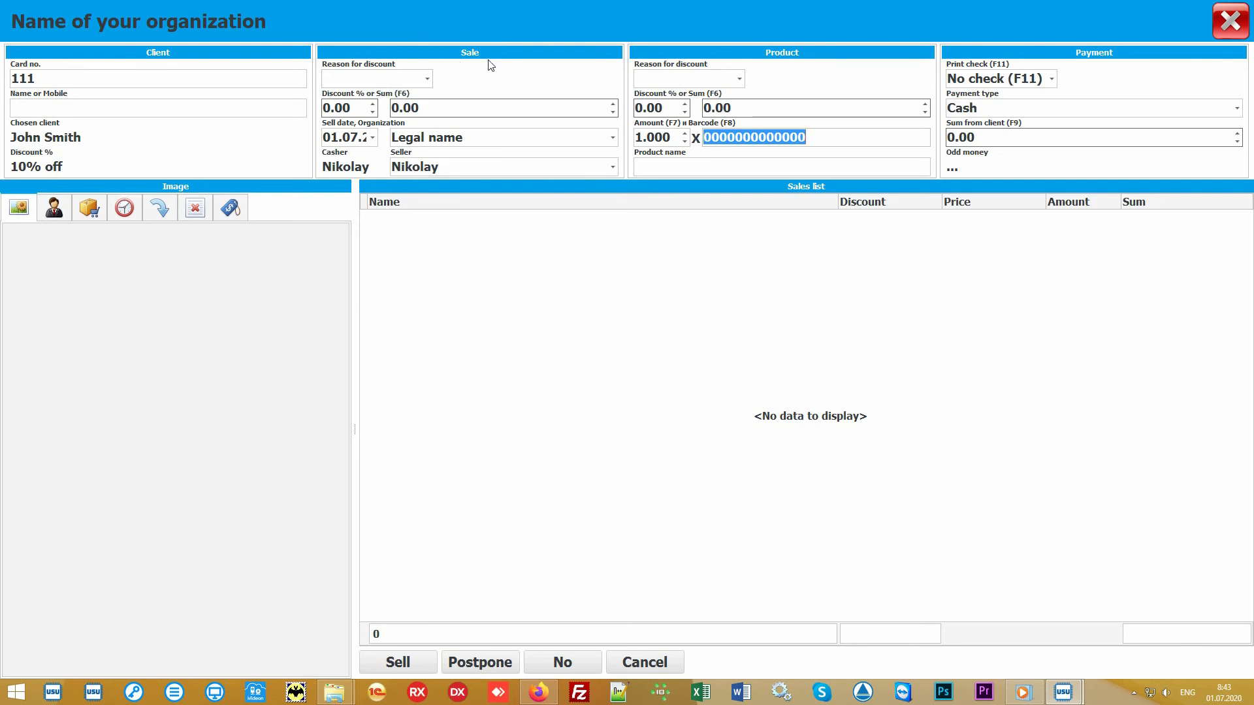
{"action": "left_click", "coordinate": [612, 139]}
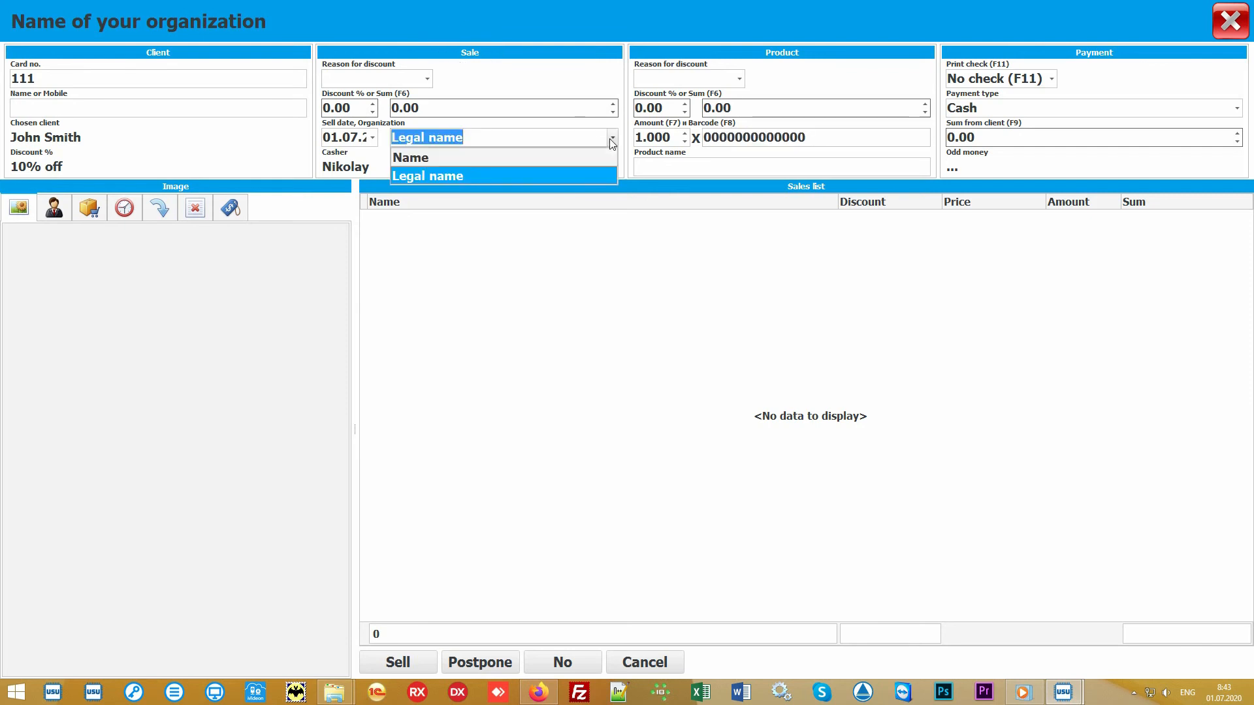
{"action": "left_click", "coordinate": [613, 138]}
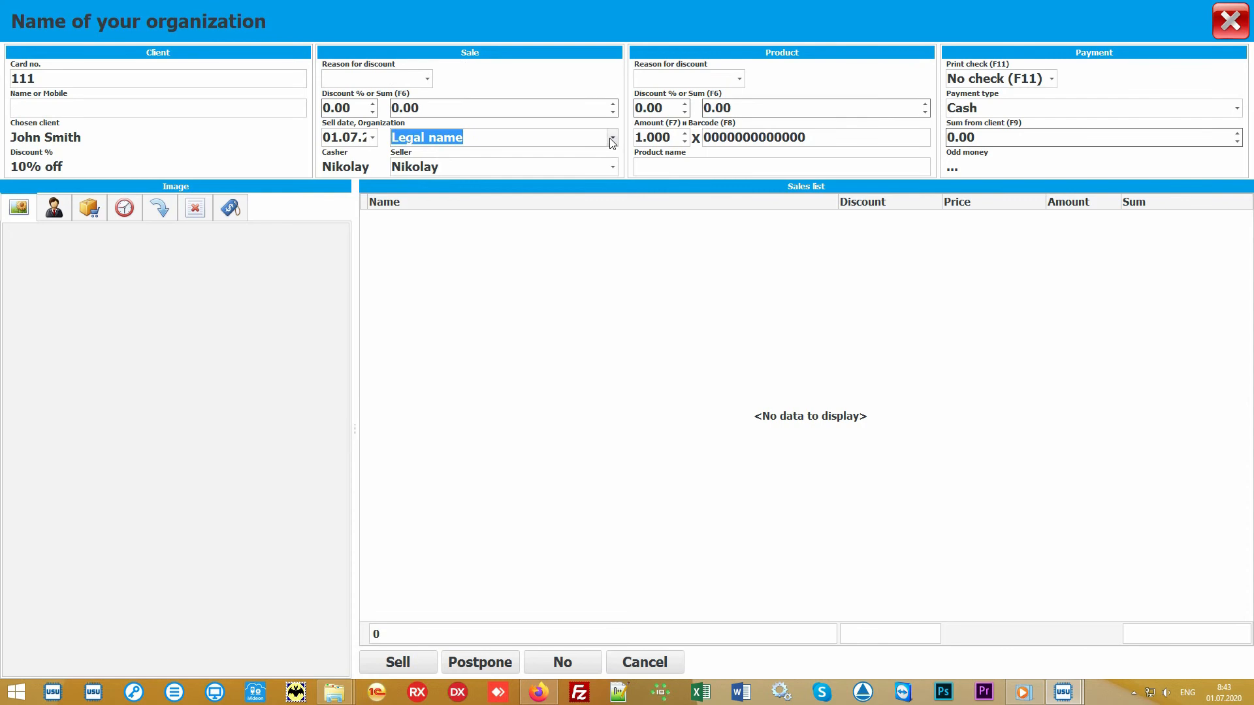
{"action": "left_click", "coordinate": [612, 167]}
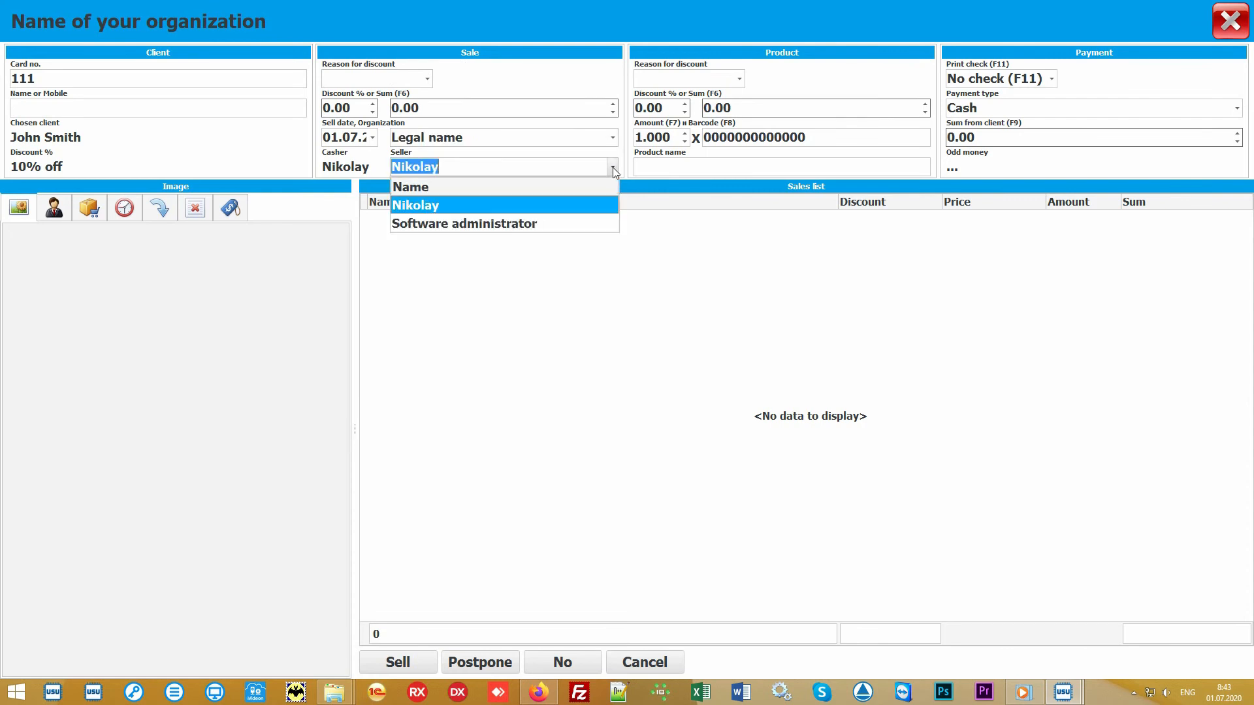
{"action": "left_click", "coordinate": [579, 205]}
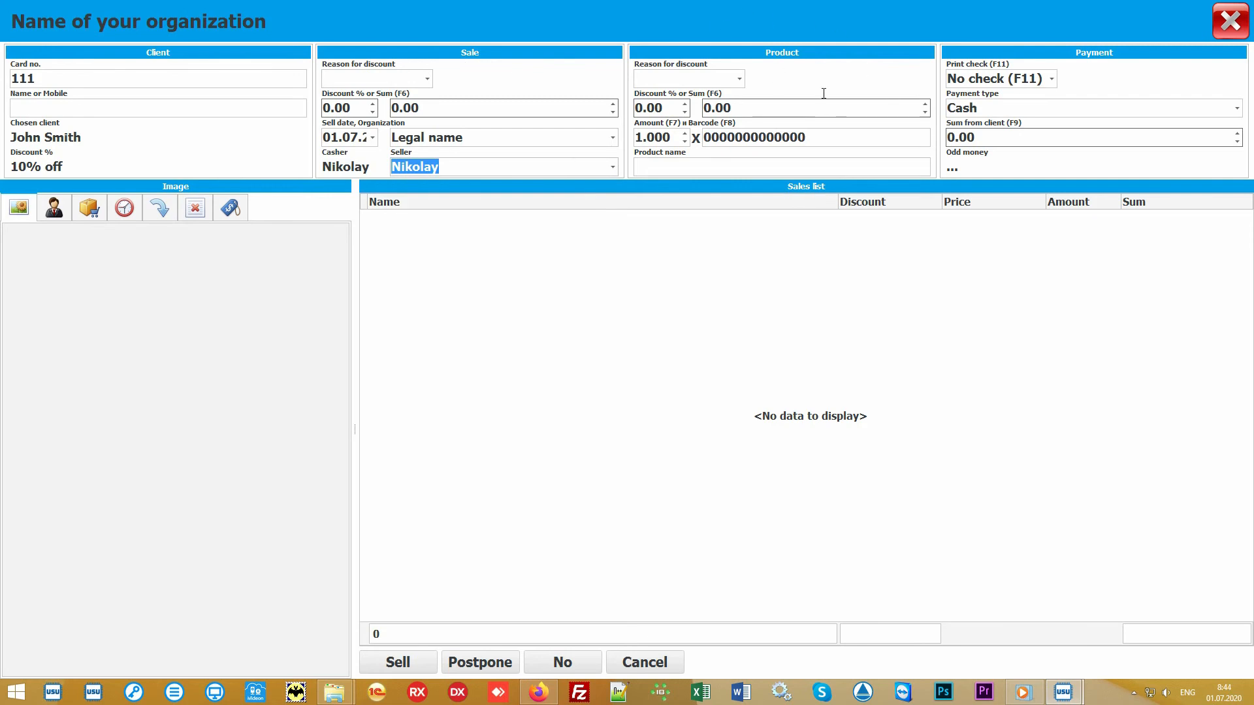
Add the product with barcode 10027 to the sale at 900.00.
{"action": "left_click", "coordinate": [840, 136]}
{"action": "type", "text": "100"}
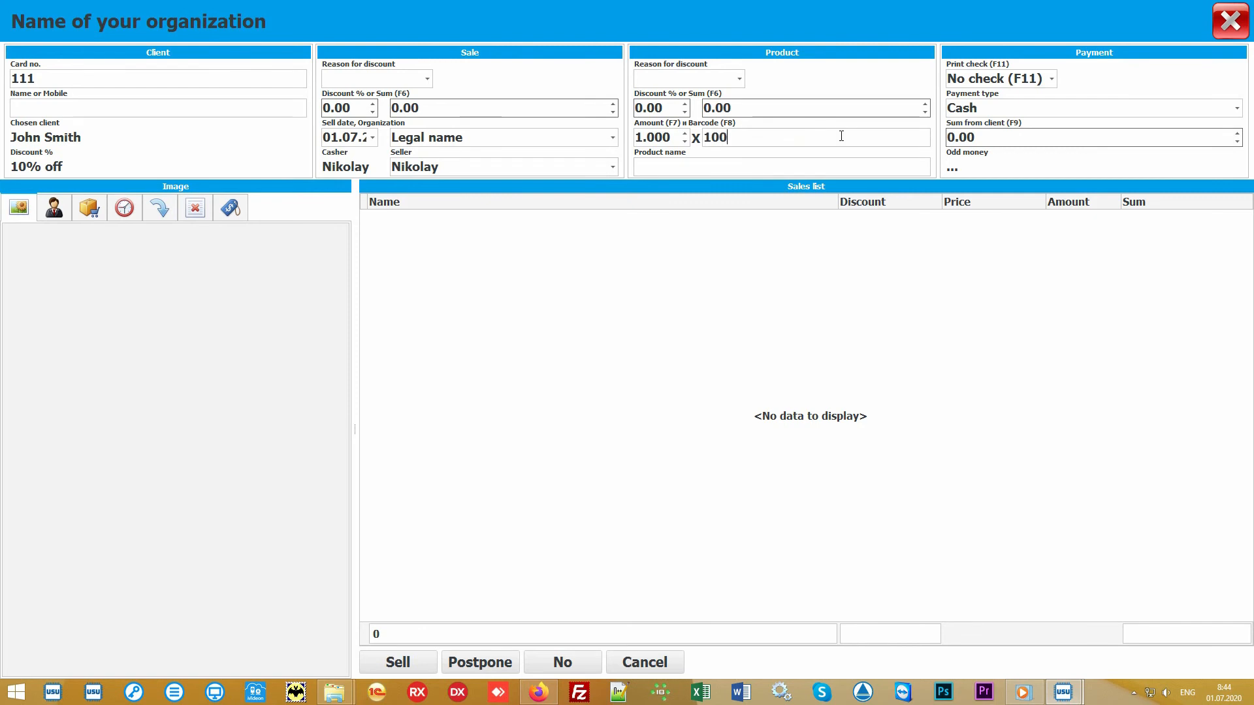
{"action": "type", "text": "27"}
{"action": "key", "text": "Return"}
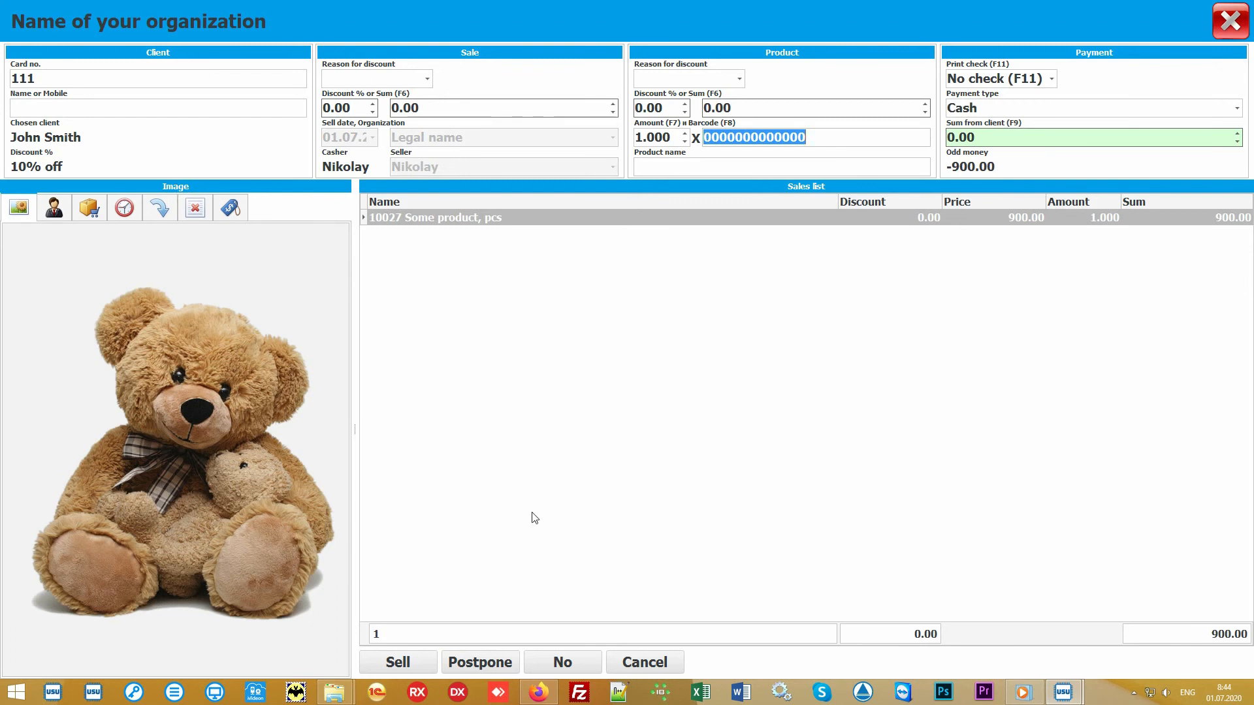
{"action": "left_click", "coordinate": [611, 423]}
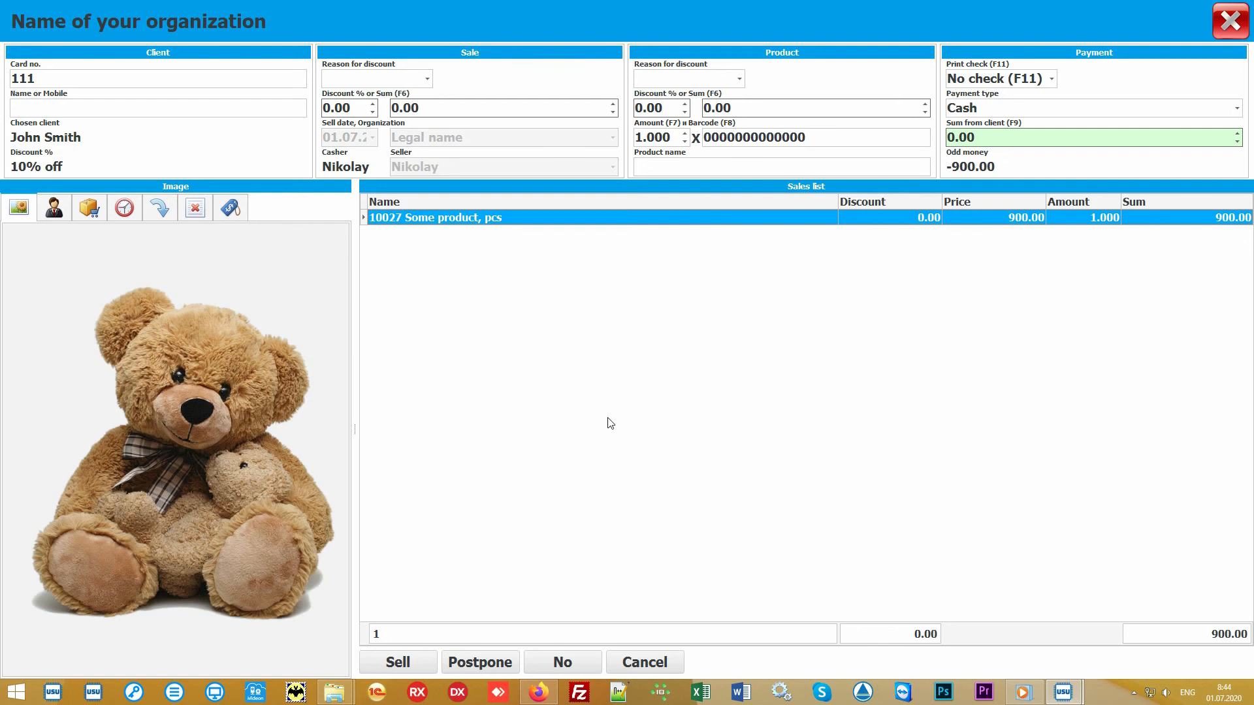
Show the Choose product catalogue and select the Product Category group.
{"action": "left_click", "coordinate": [696, 163]}
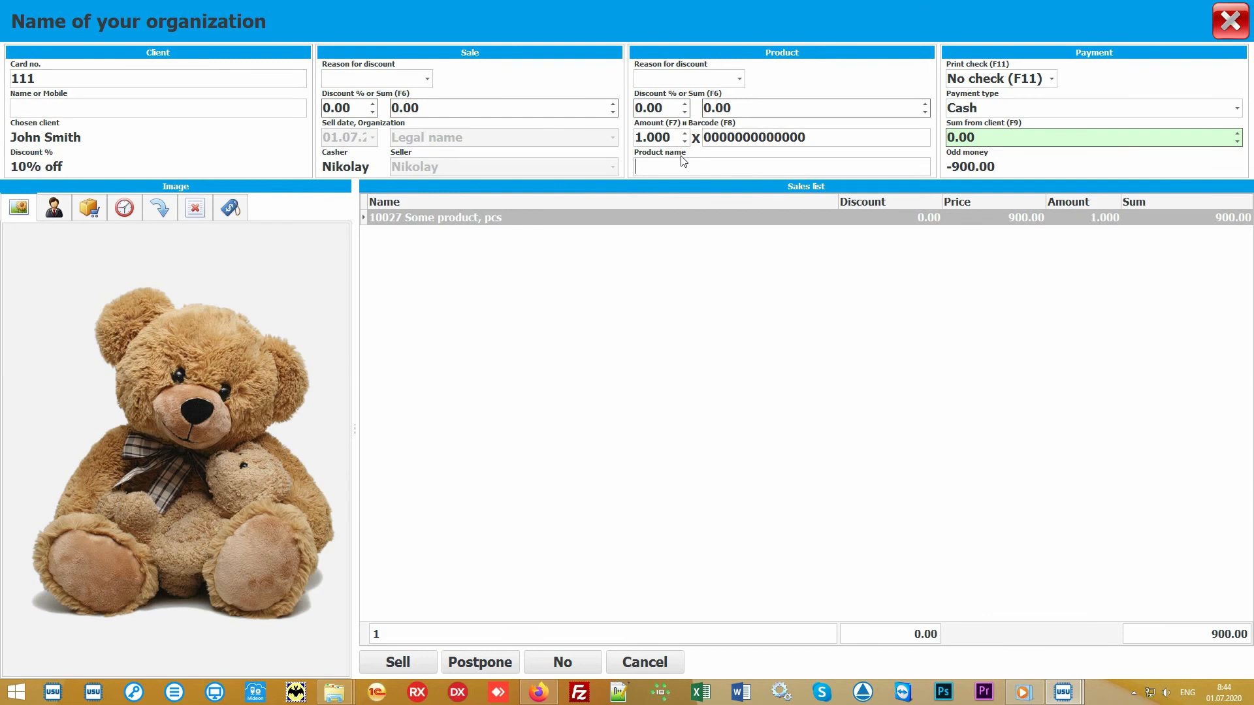
{"action": "left_click", "coordinate": [89, 209]}
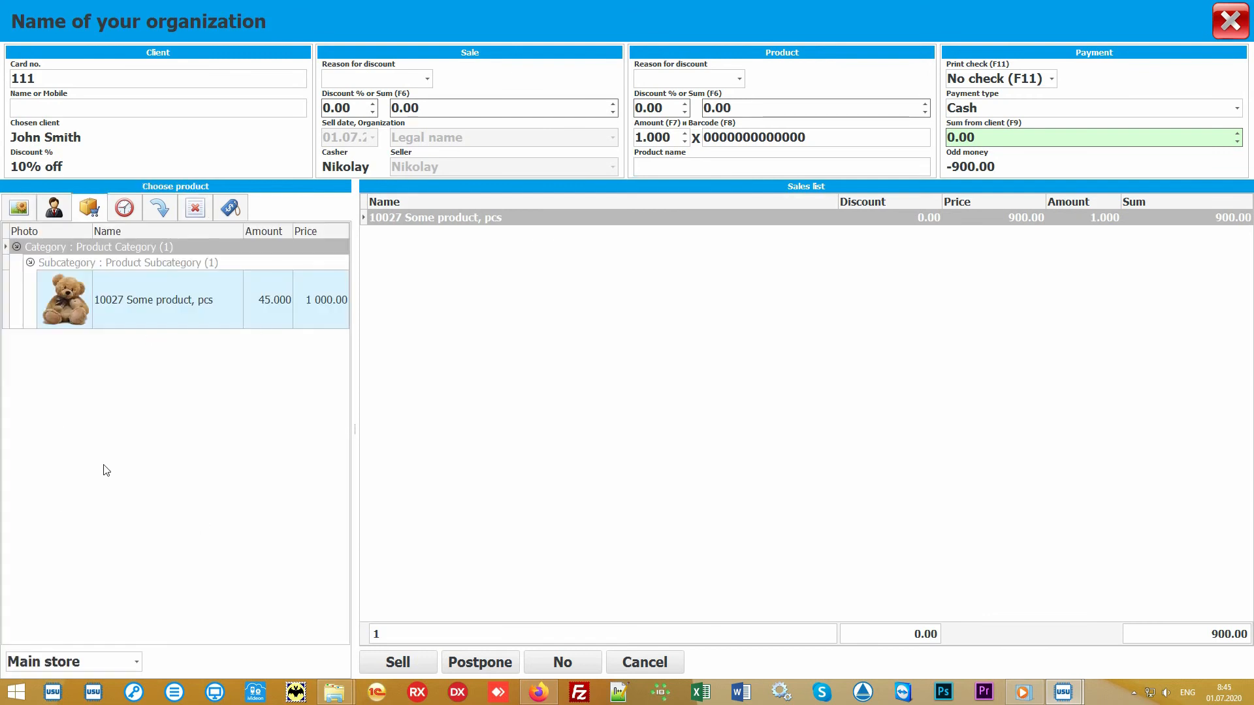
{"action": "left_click", "coordinate": [203, 431]}
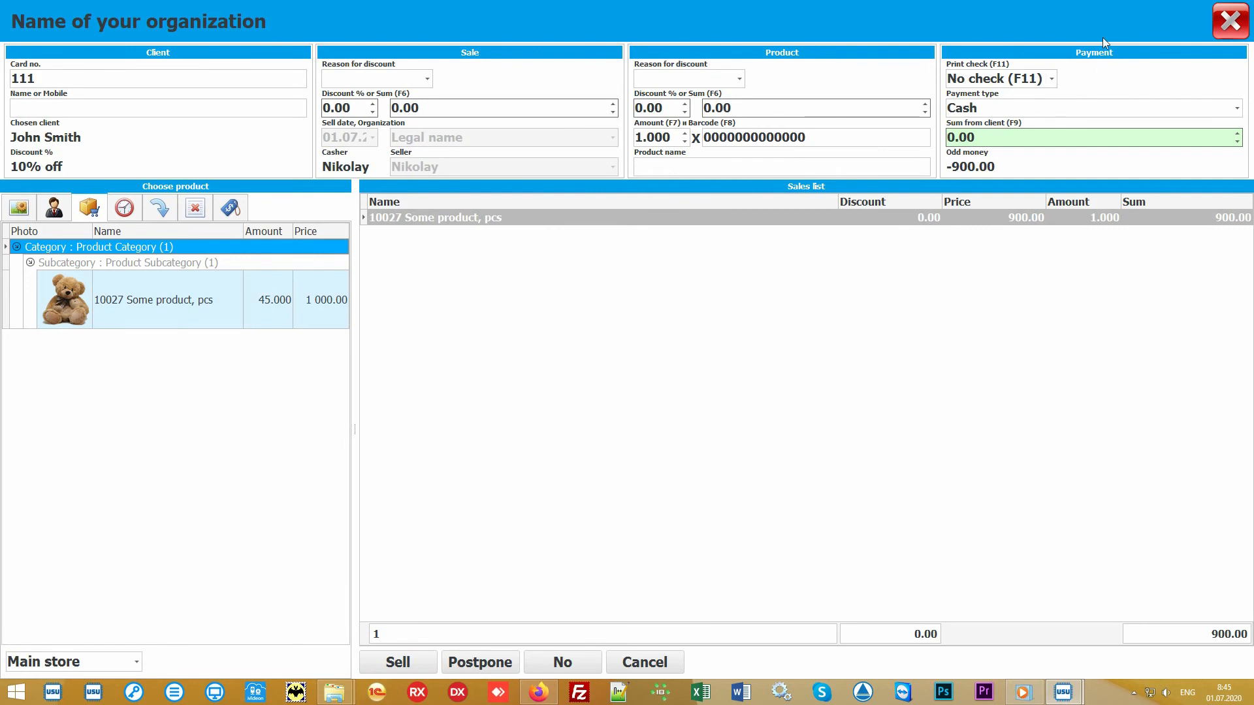
Enter 1000 as the sum from the client, keeping Cash payment and No check.
{"action": "left_click", "coordinate": [1028, 138]}
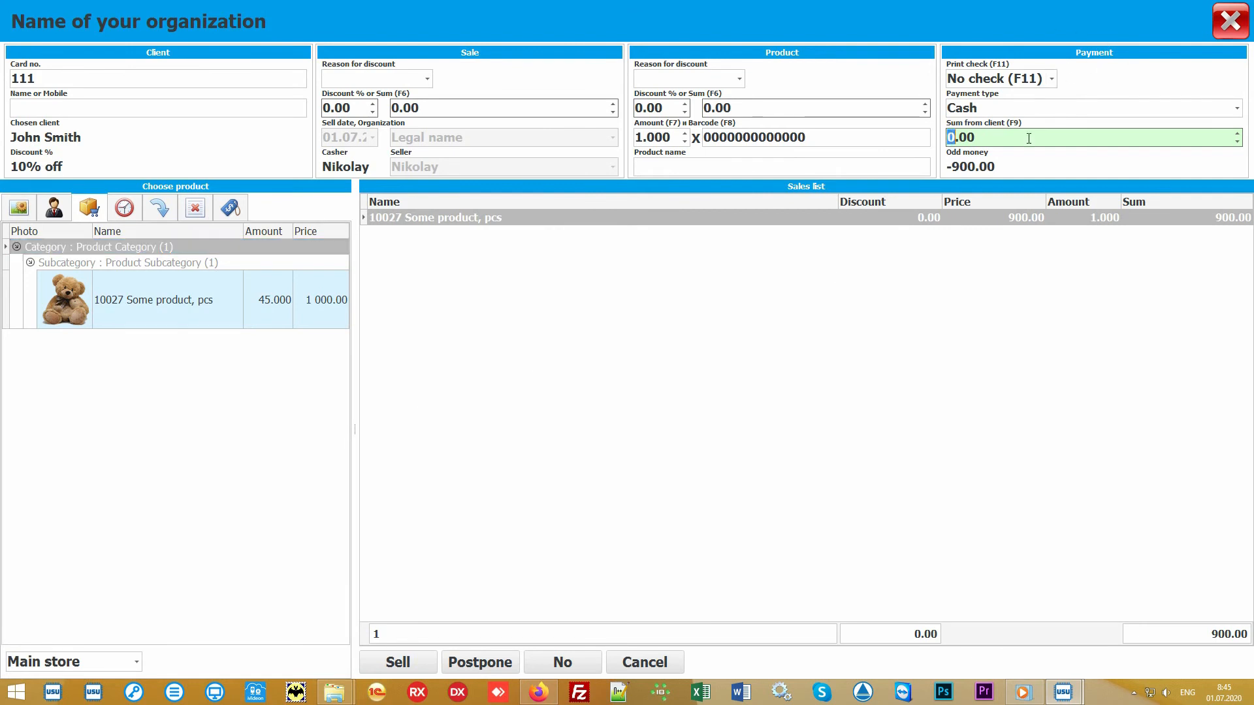
{"action": "type", "text": "1000"}
{"action": "left_click", "coordinate": [1239, 113]}
{"action": "left_click", "coordinate": [1240, 113]}
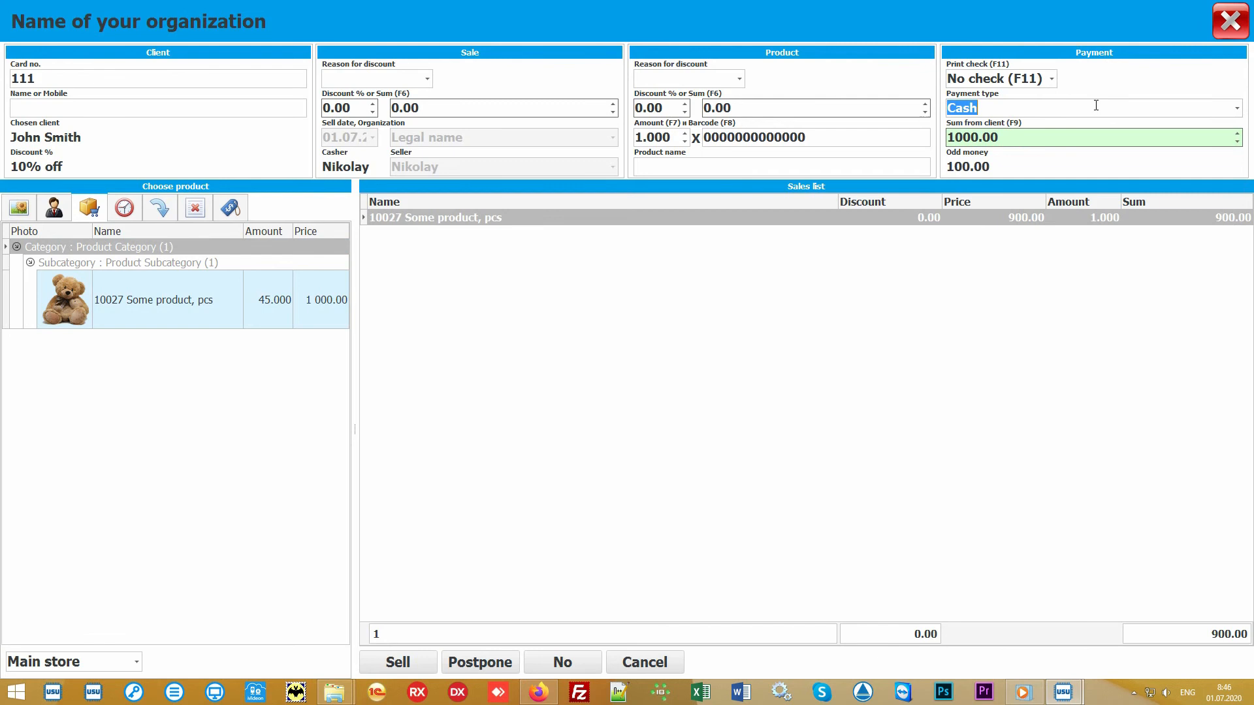
{"action": "left_click", "coordinate": [1053, 79]}
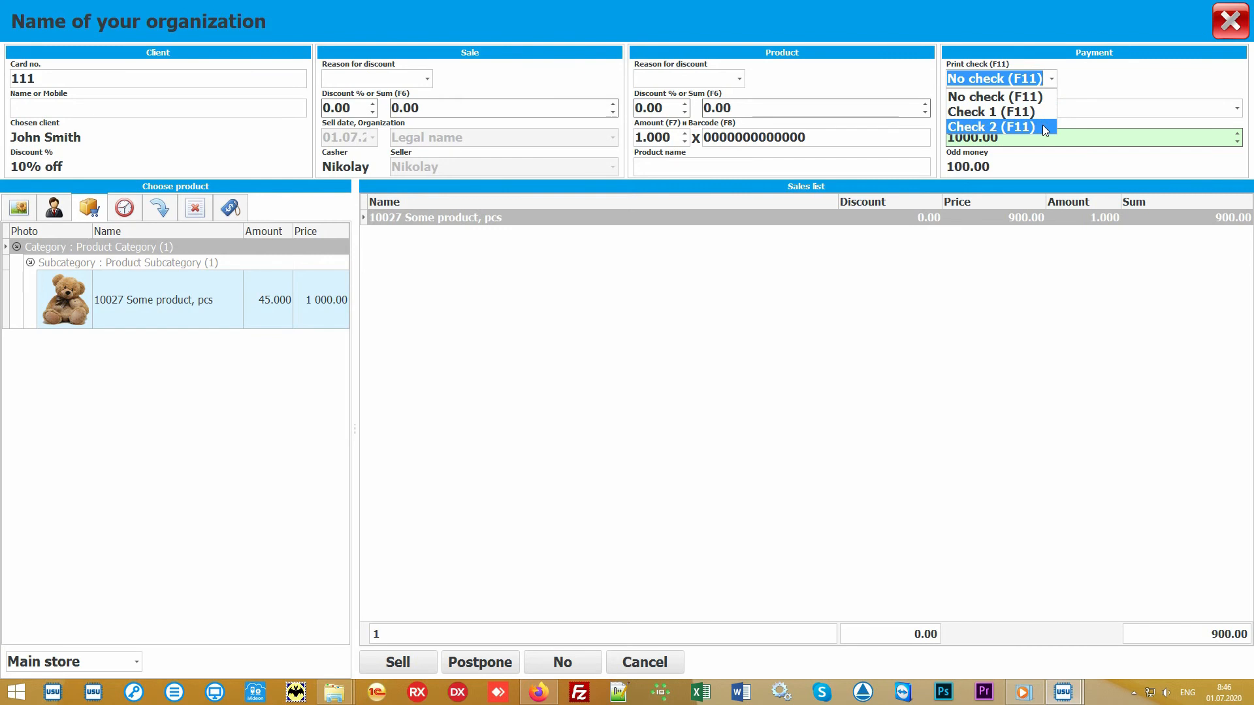
{"action": "left_click", "coordinate": [1051, 89]}
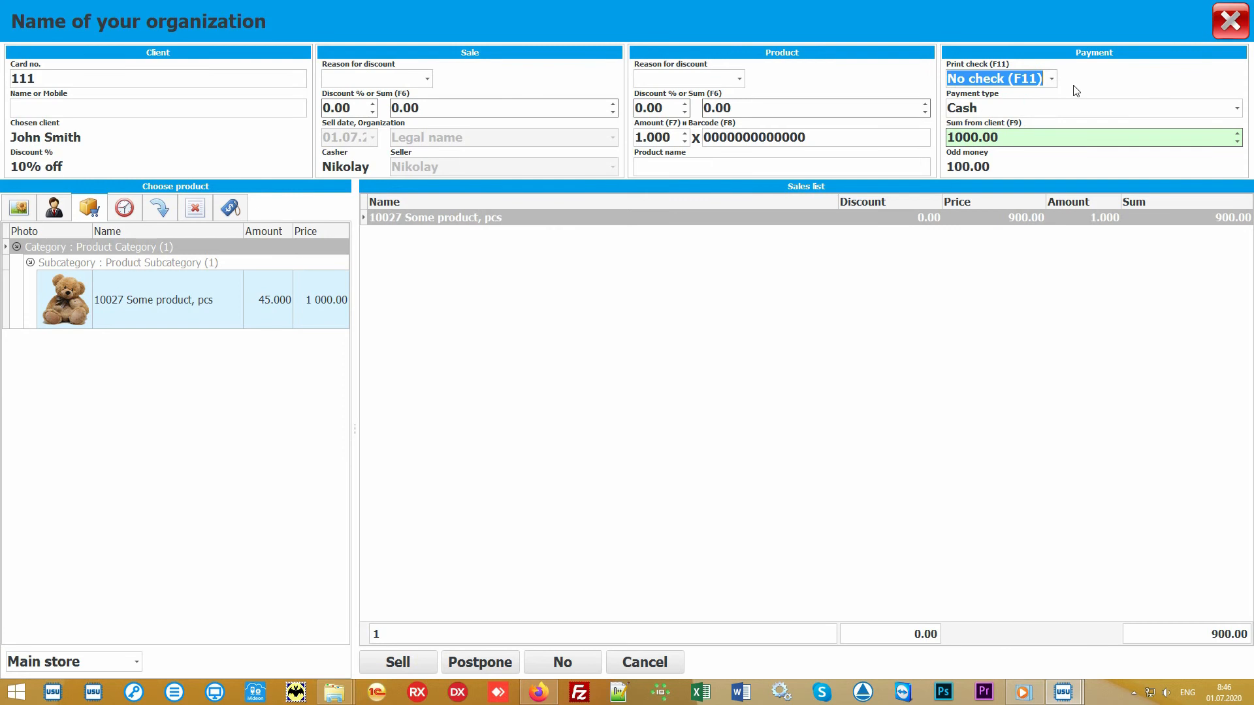
Complete the sale with 100.00 change and select the paid 900.00 sale in the Sales list.
{"action": "left_click", "coordinate": [628, 377]}
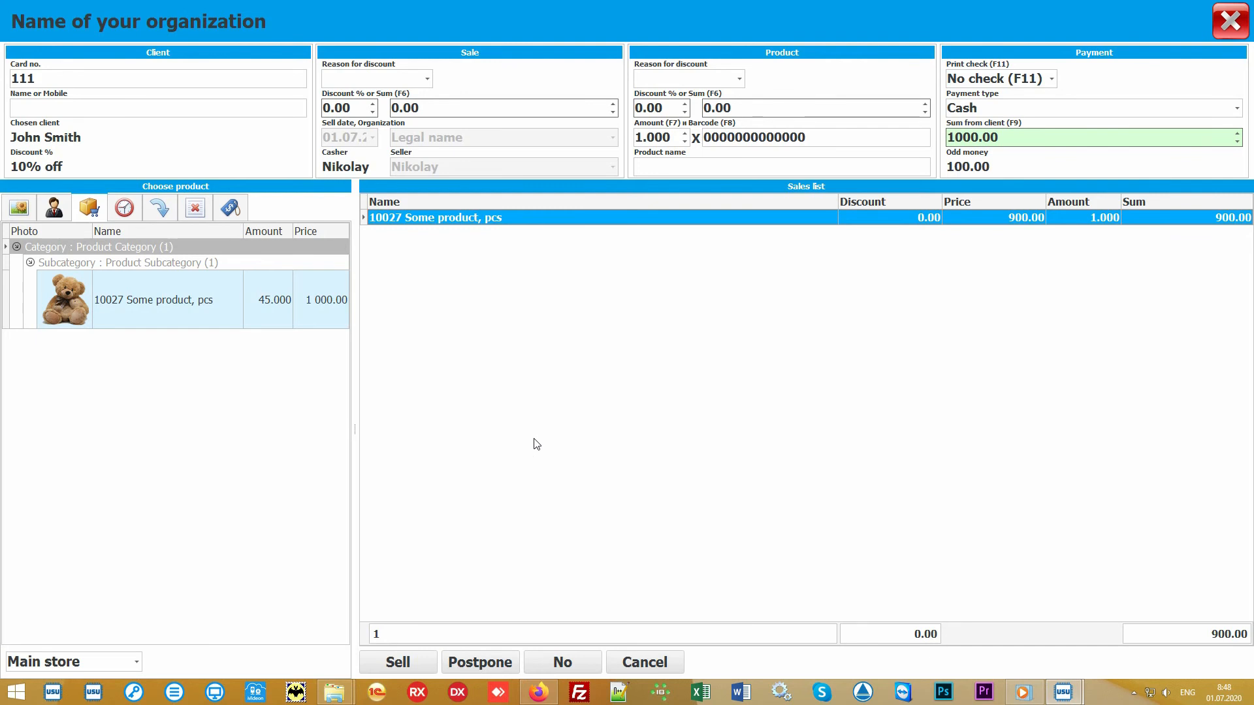
{"action": "left_click", "coordinate": [398, 662]}
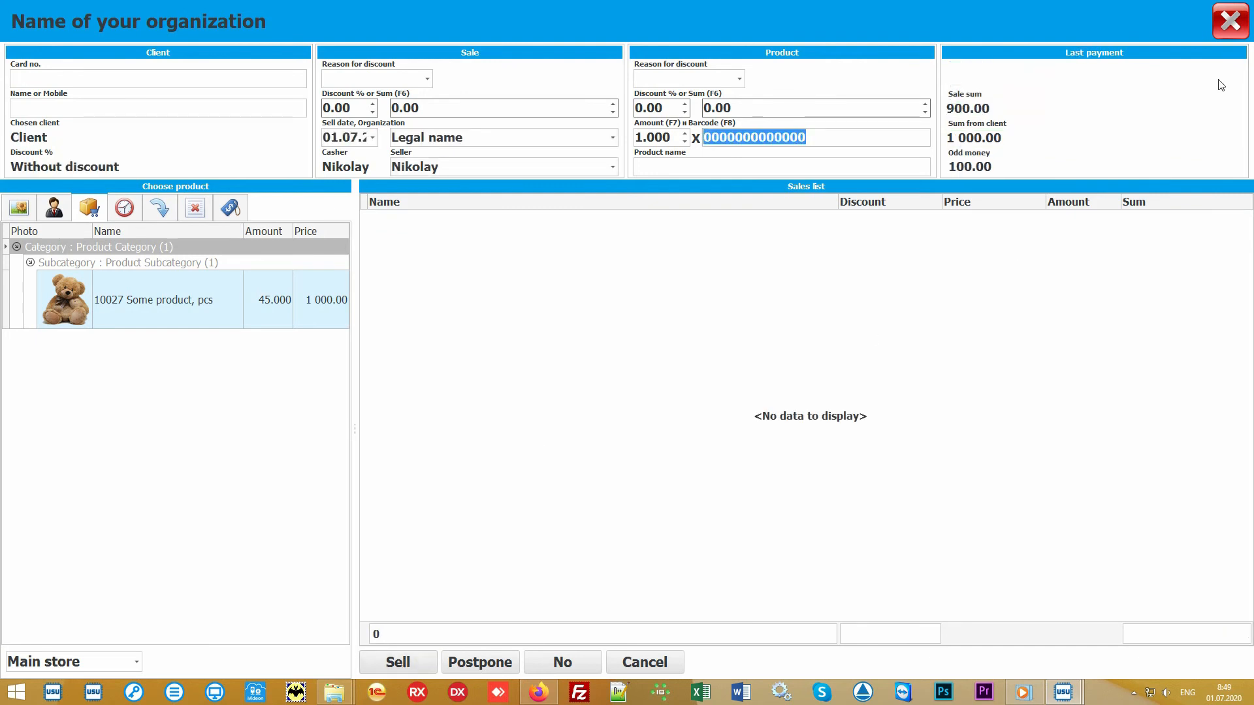
{"action": "left_click", "coordinate": [1232, 32]}
{"action": "left_click", "coordinate": [457, 129]}
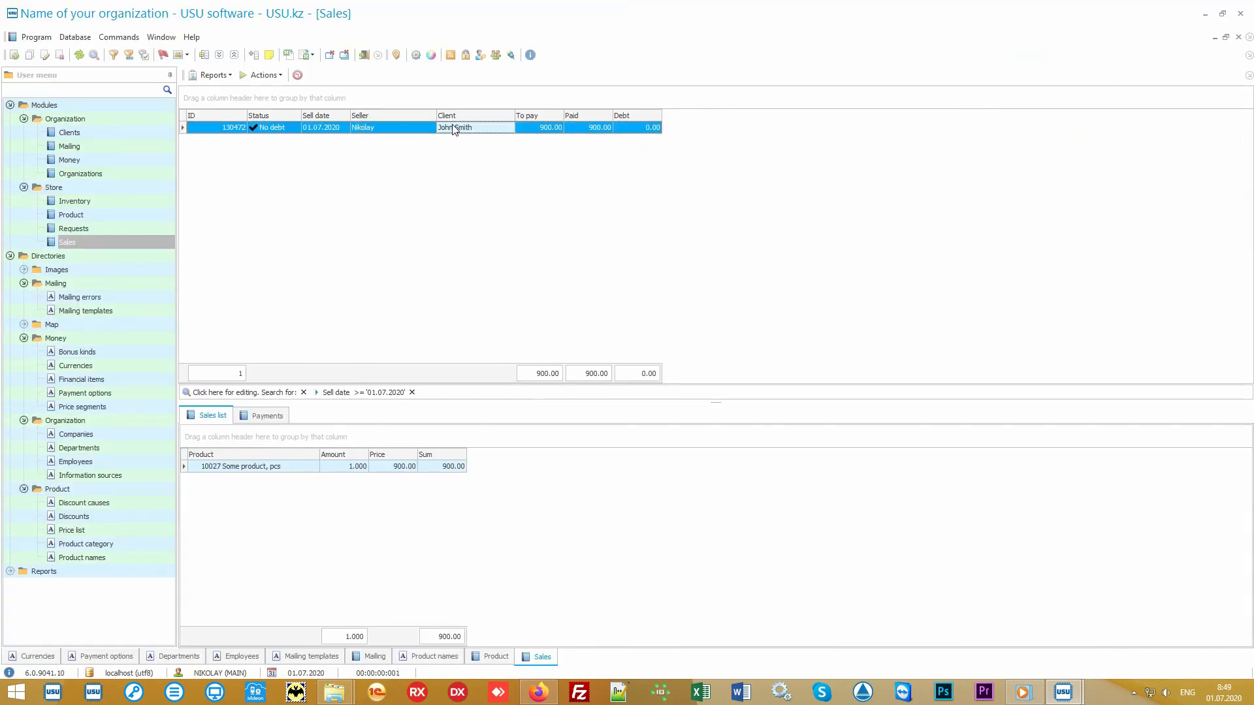
{"action": "left_click", "coordinate": [215, 76]}
{"action": "left_click", "coordinate": [239, 89]}
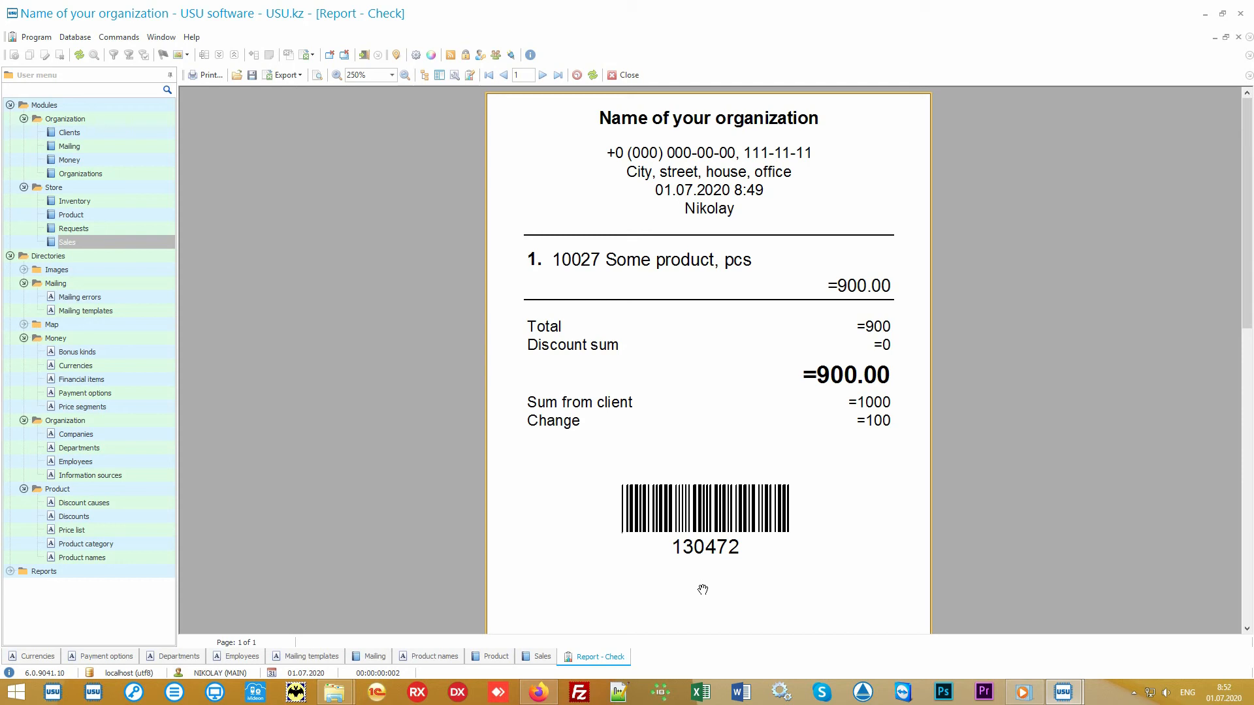
{"action": "left_click", "coordinate": [627, 76]}
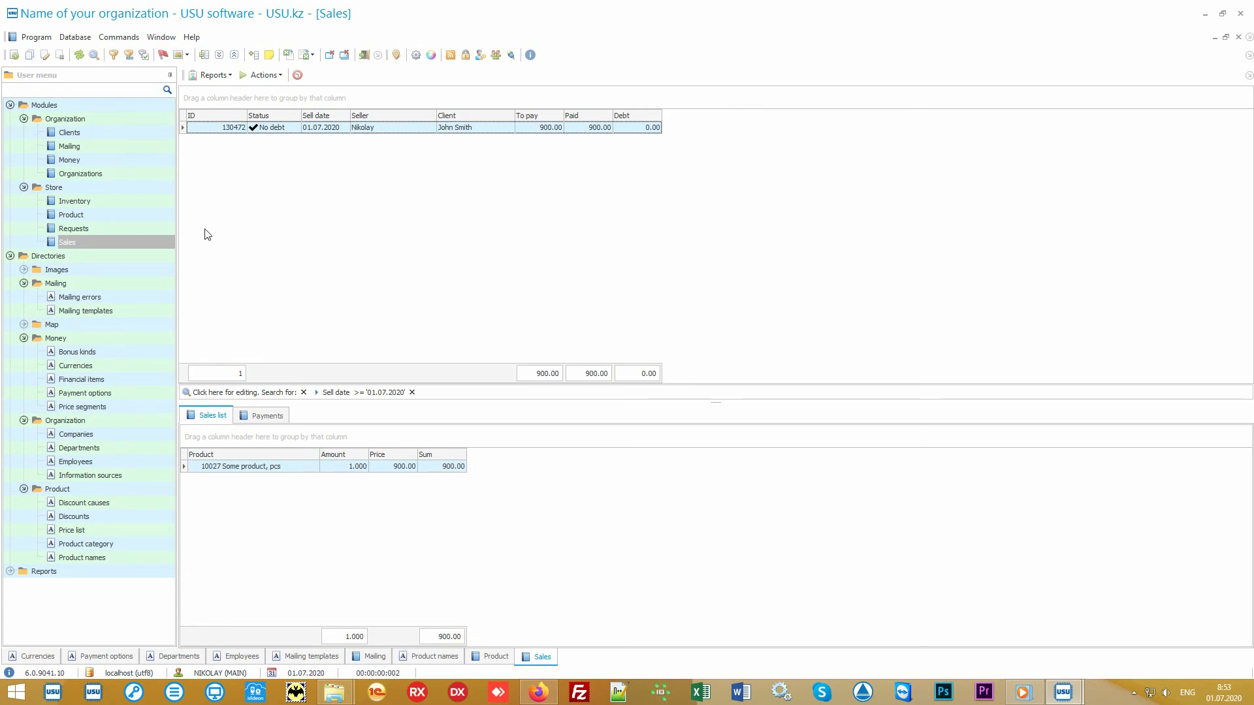
Check the Main store inventory's planned, actual and difference amounts for its product, then open Clients.
{"action": "left_click", "coordinate": [139, 202]}
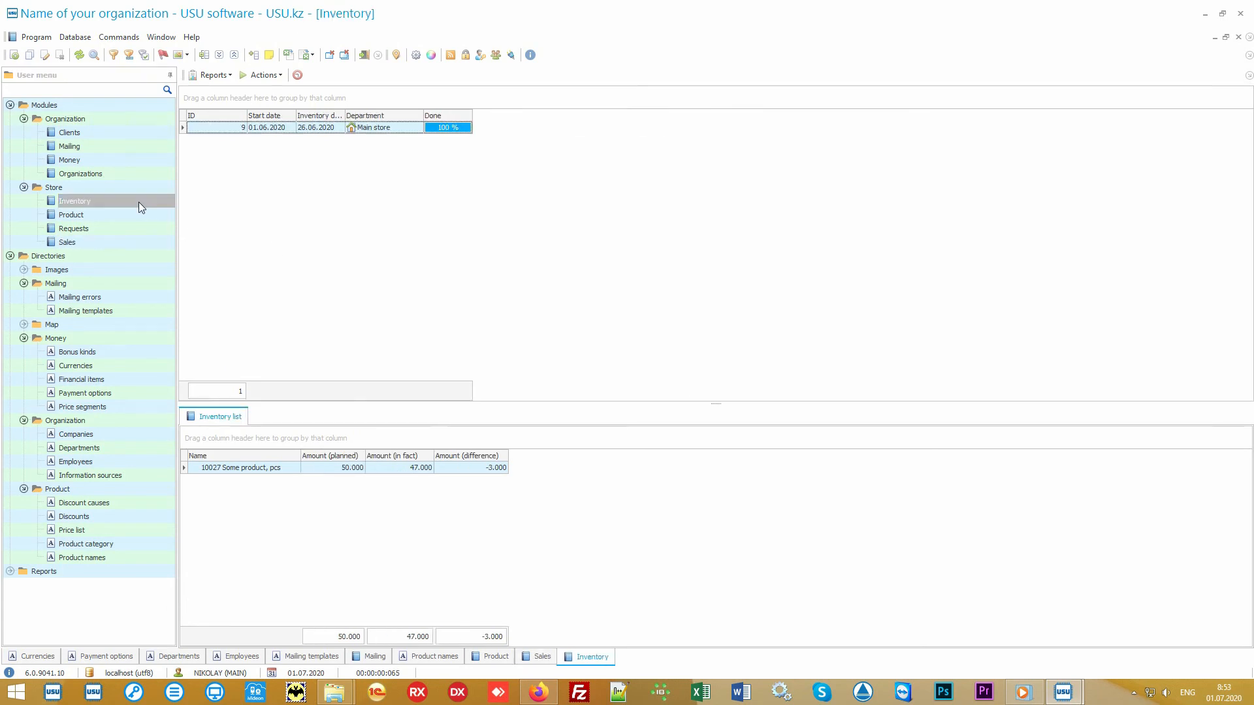
{"action": "left_click", "coordinate": [414, 130]}
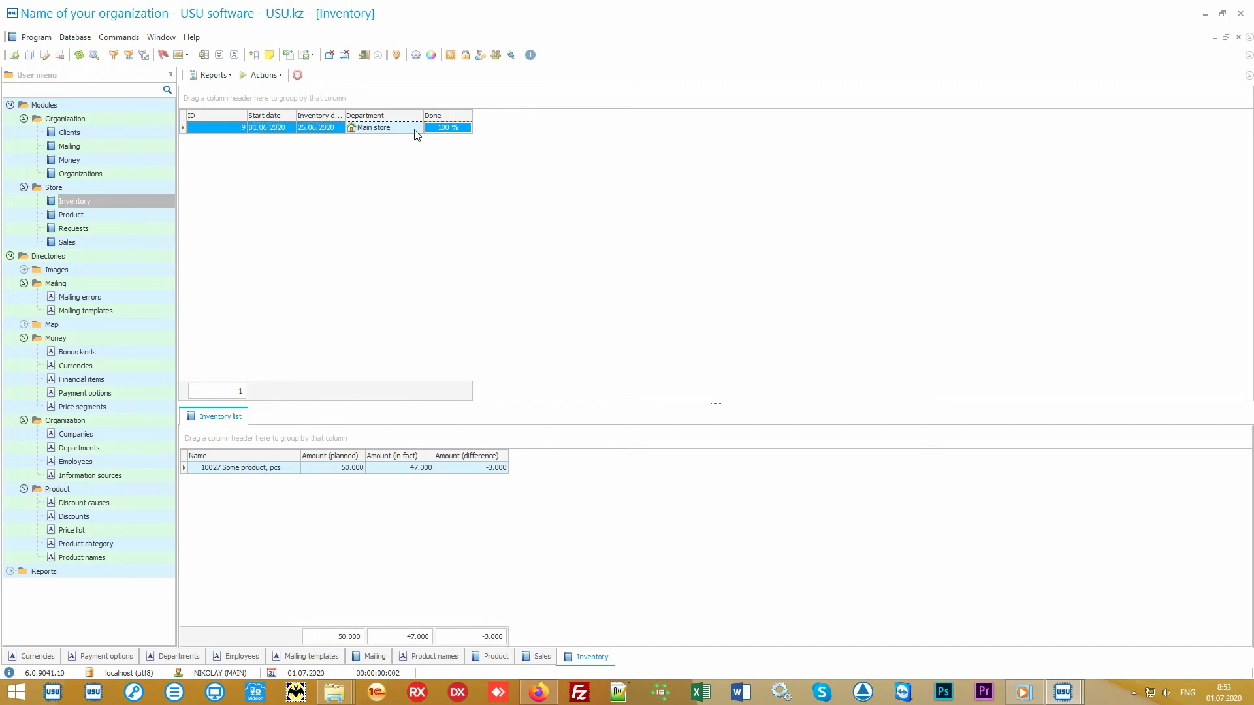
{"action": "left_click", "coordinate": [284, 470]}
{"action": "left_click", "coordinate": [318, 473]}
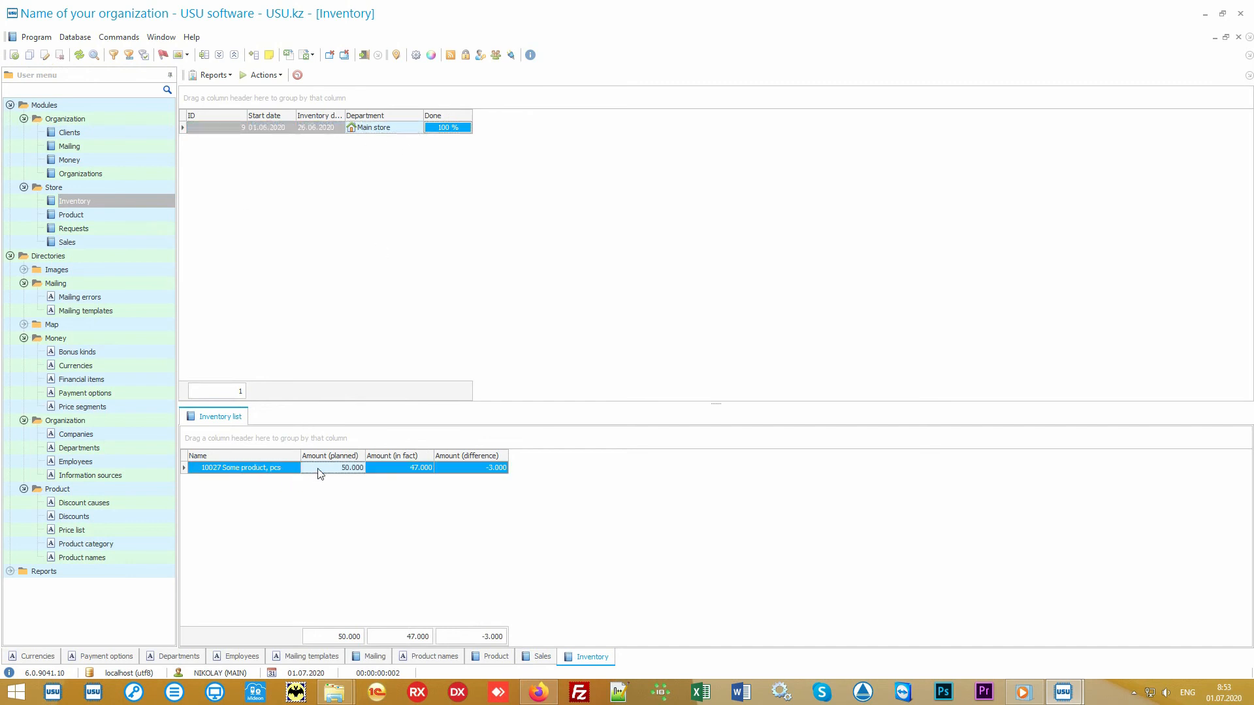
{"action": "left_click", "coordinate": [386, 470]}
{"action": "left_click", "coordinate": [461, 470]}
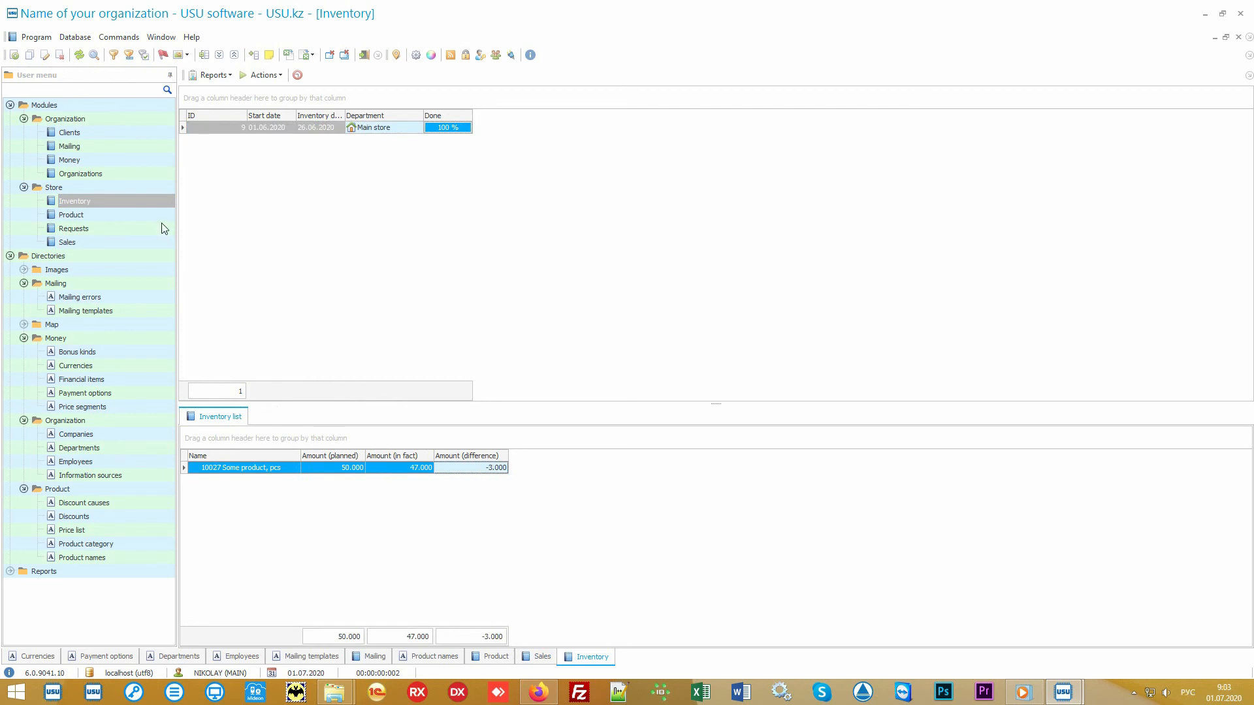
{"action": "left_click", "coordinate": [95, 133]}
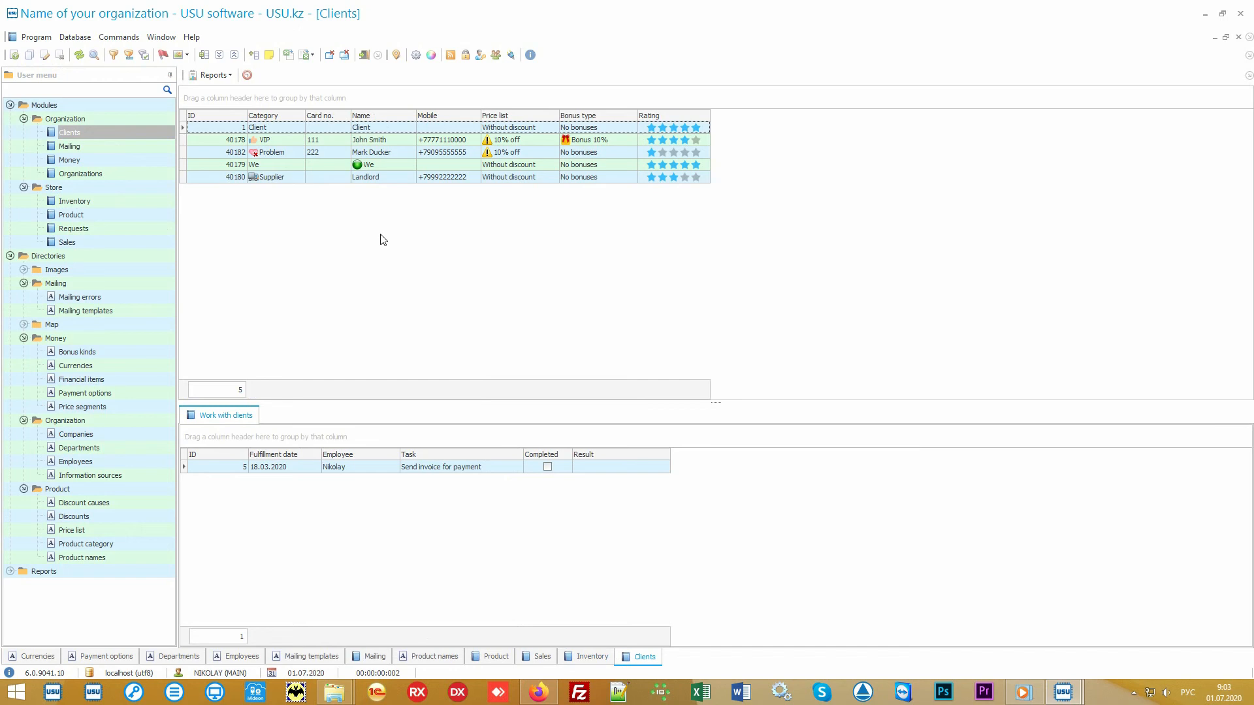
Browse the VIP, Problem, Supplier and first client's tasks, ending on the VIP client's two tasks.
{"action": "key", "text": "alt+shift"}
{"action": "left_click", "coordinate": [126, 246]}
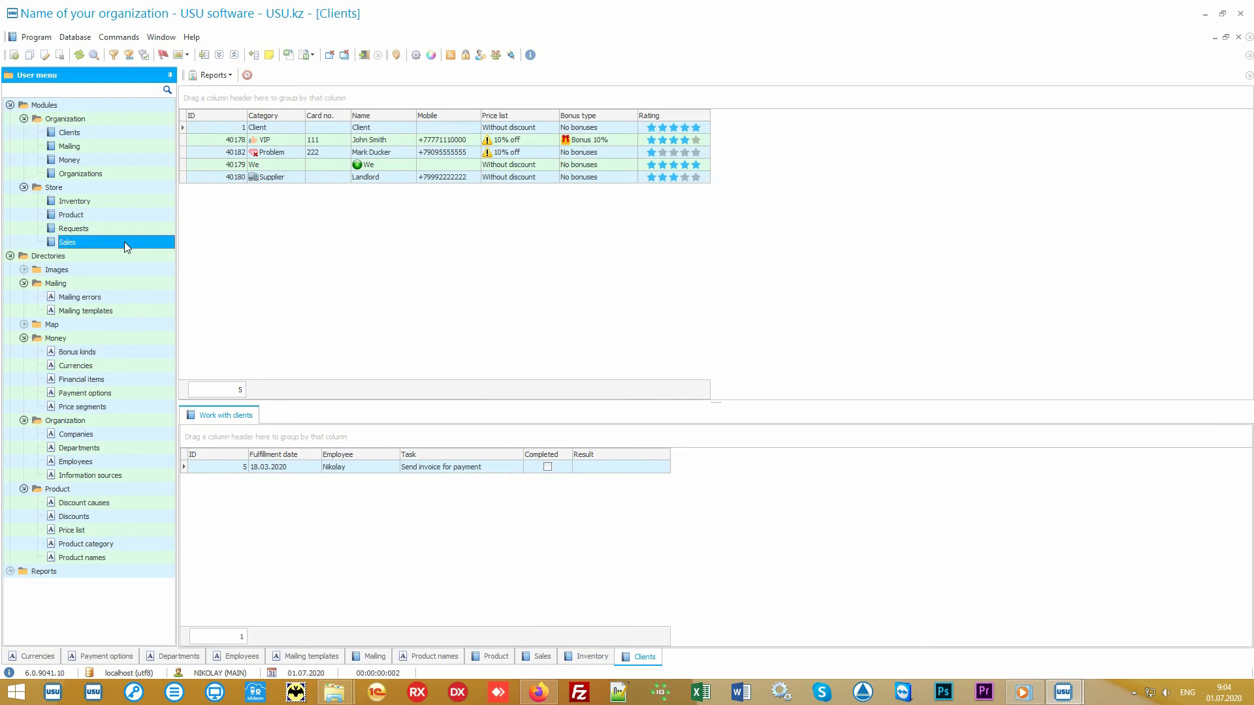
{"action": "left_click", "coordinate": [121, 134]}
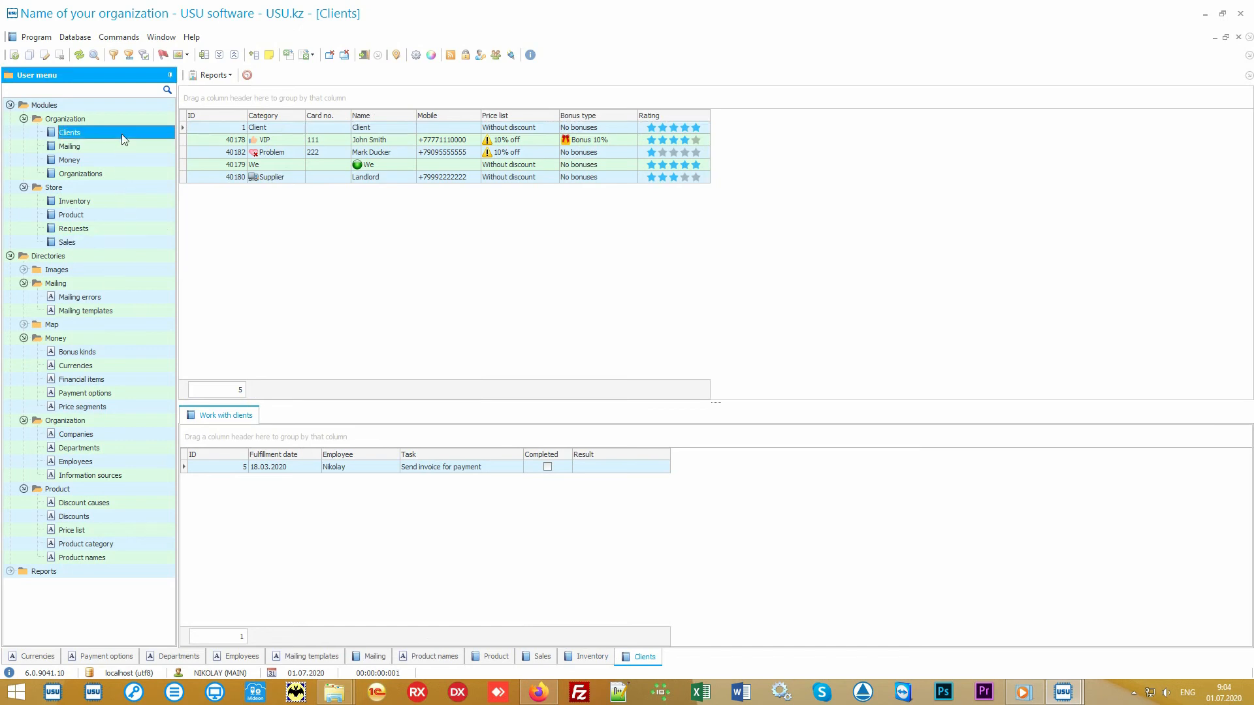
{"action": "left_click", "coordinate": [372, 277]}
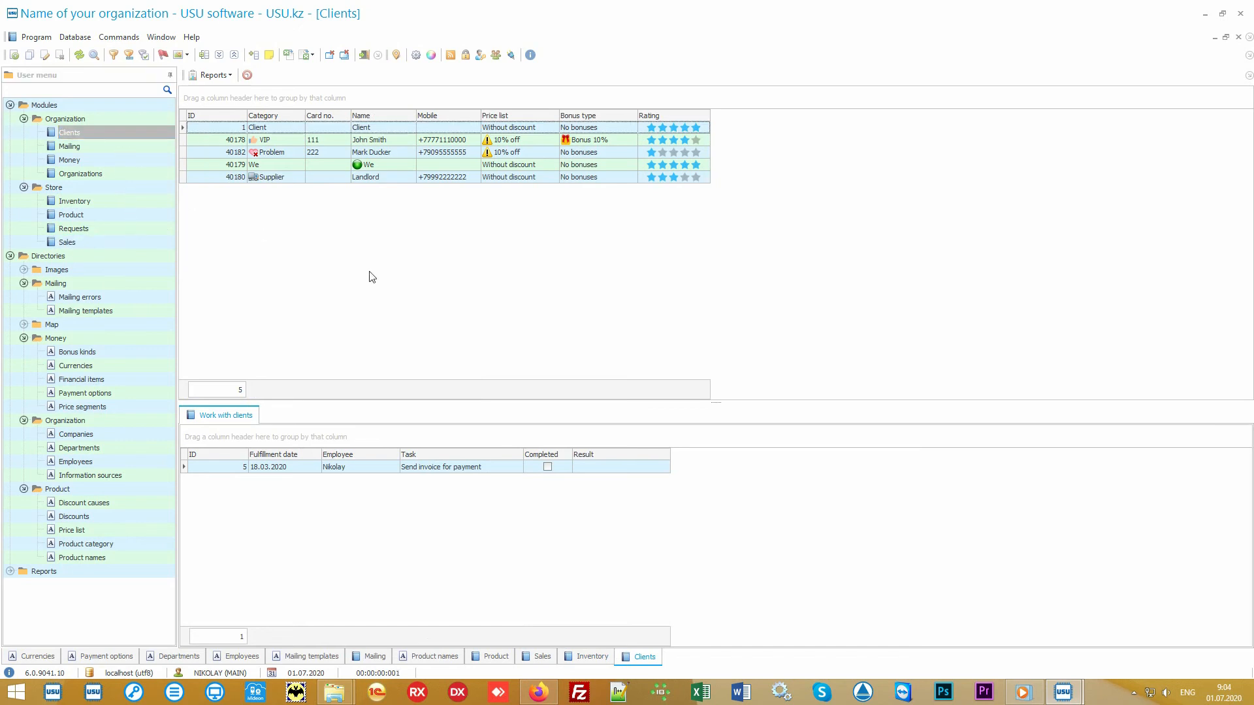
{"action": "left_click", "coordinate": [288, 143]}
{"action": "left_click", "coordinate": [291, 155]}
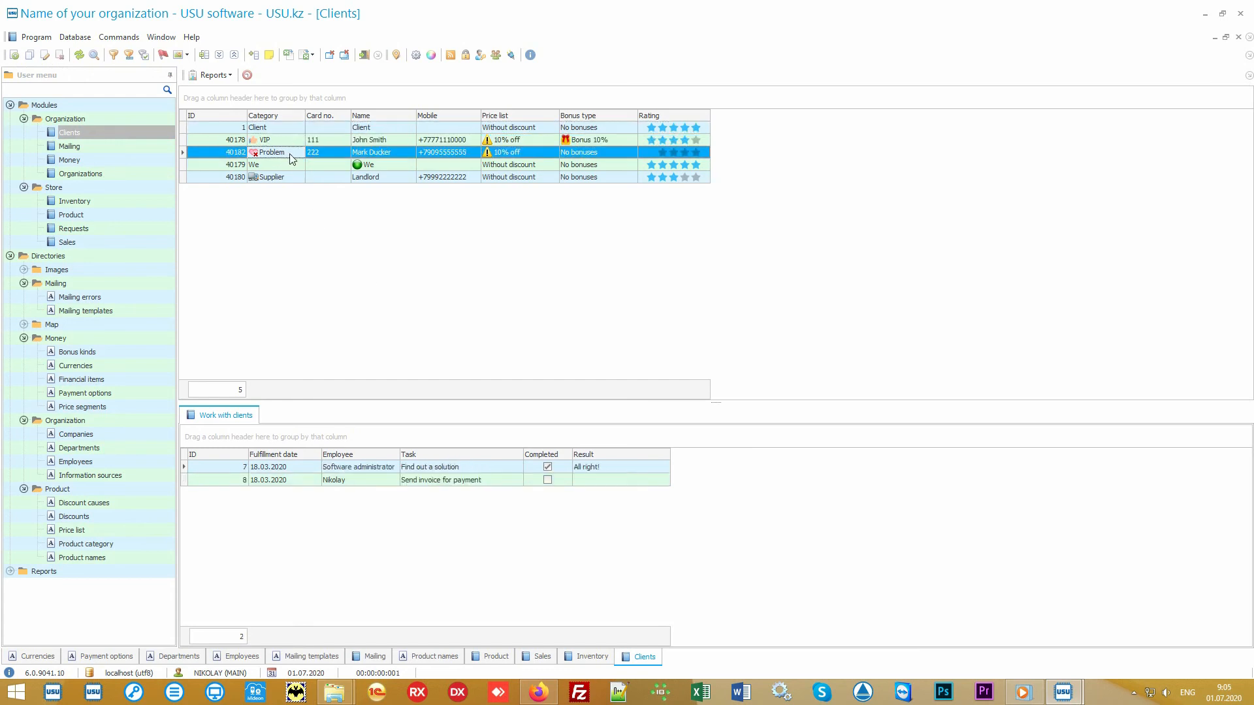
{"action": "left_click", "coordinate": [289, 177]}
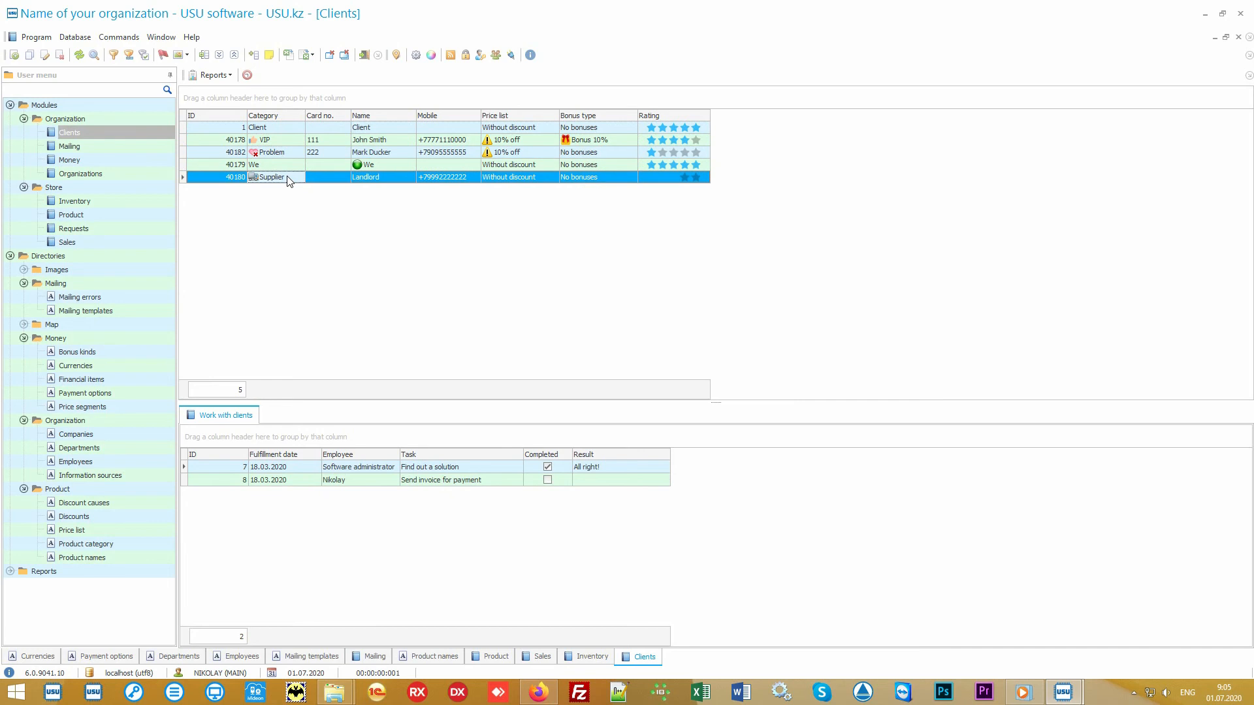
{"action": "left_click", "coordinate": [292, 141]}
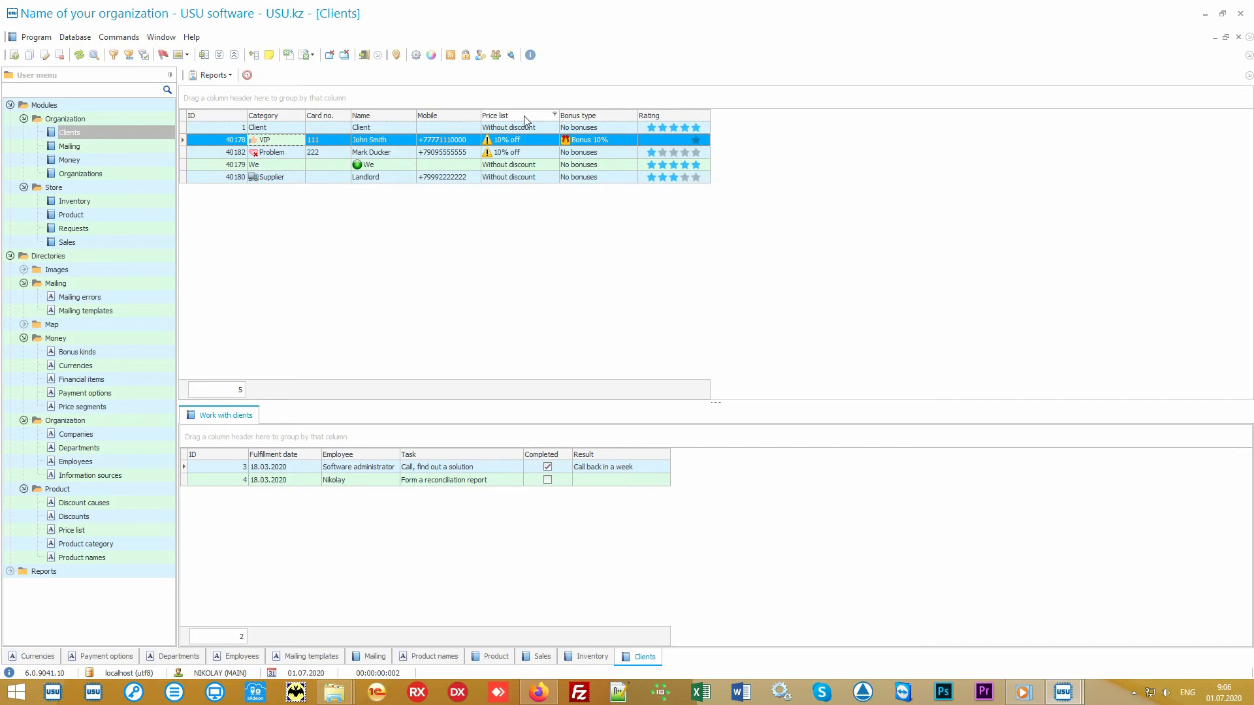
{"action": "left_click", "coordinate": [538, 131]}
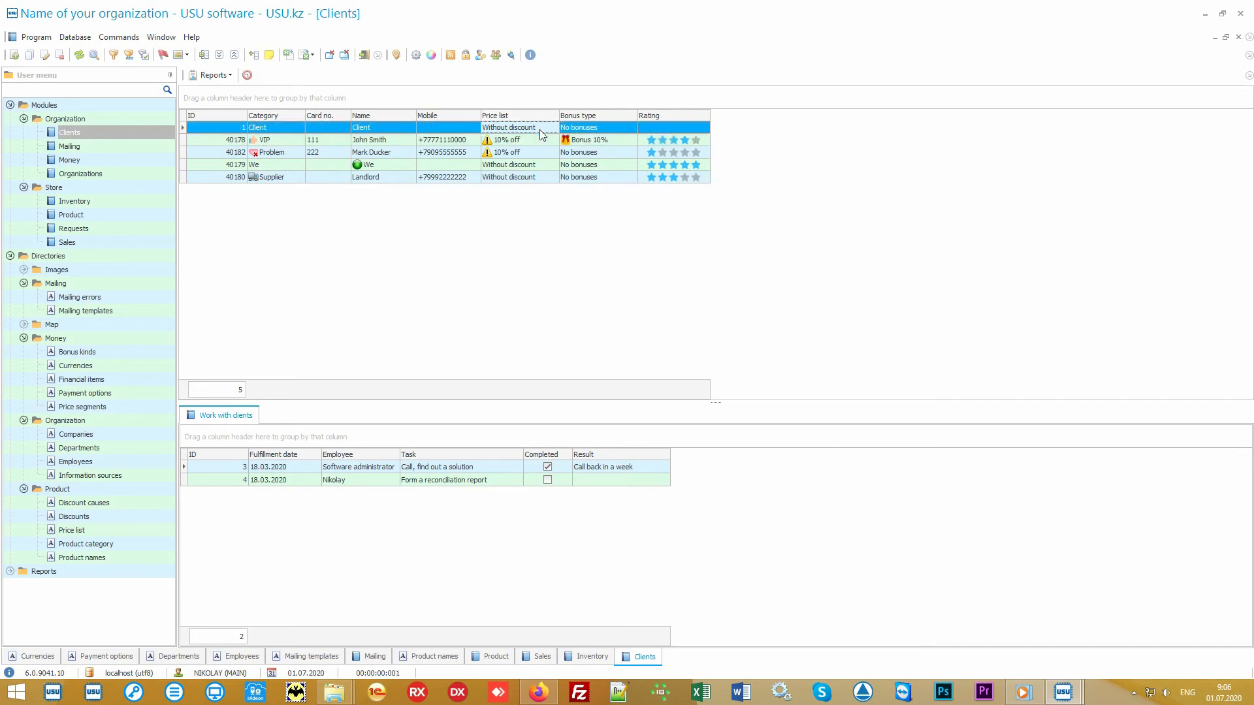
{"action": "left_click", "coordinate": [537, 139]}
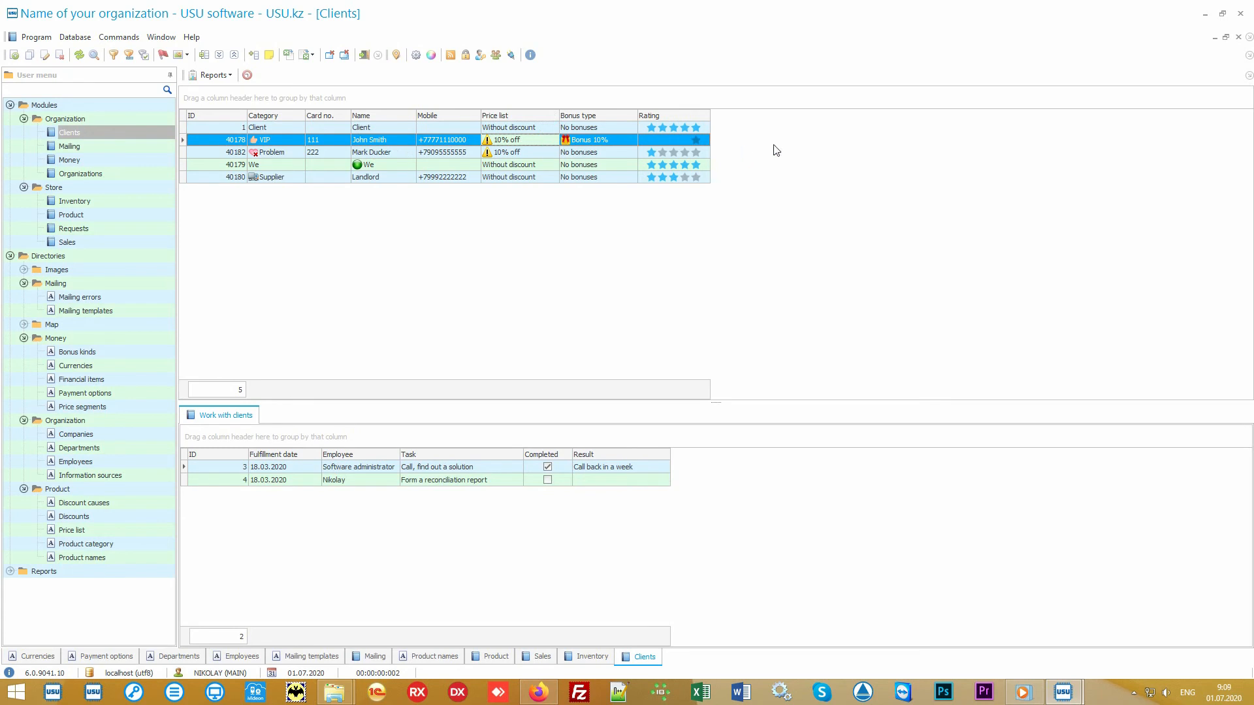
Add the hidden Information source column to the clients table through Columns visibility.
{"action": "right_click", "coordinate": [784, 142]}
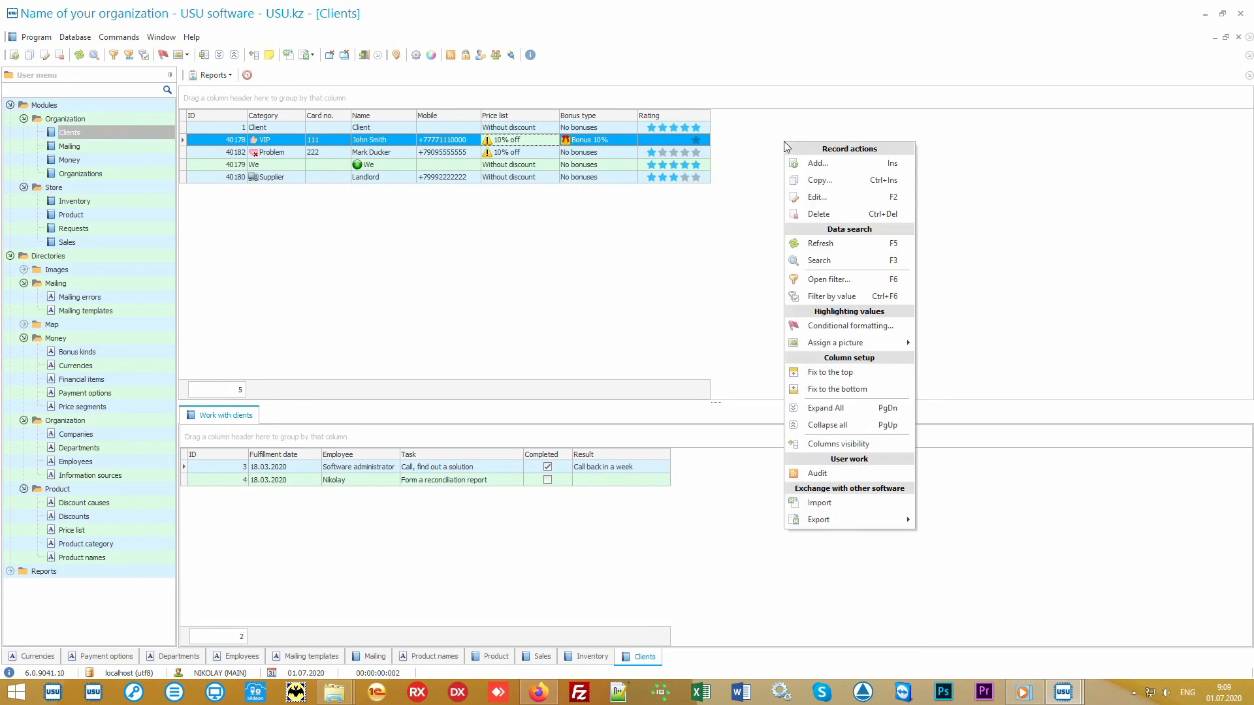
{"action": "left_click", "coordinate": [870, 442]}
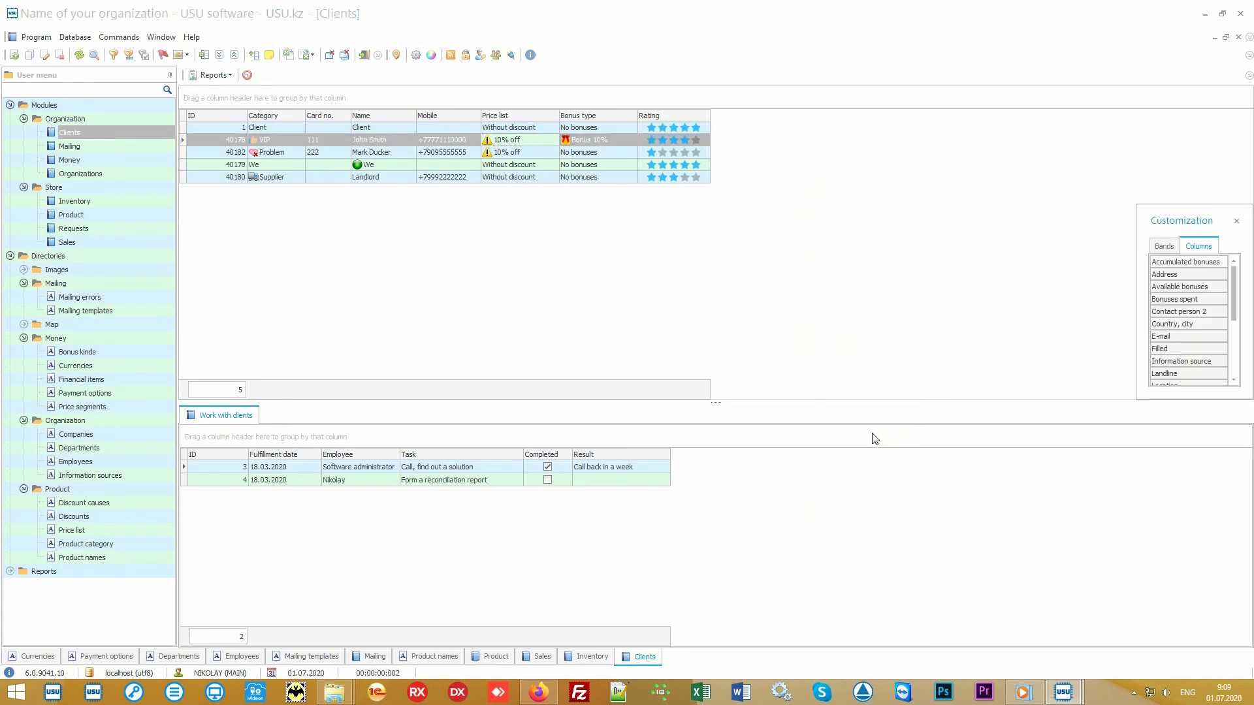
{"action": "left_click_drag", "start_coordinate": [1137, 400], "coordinate": [967, 598]}
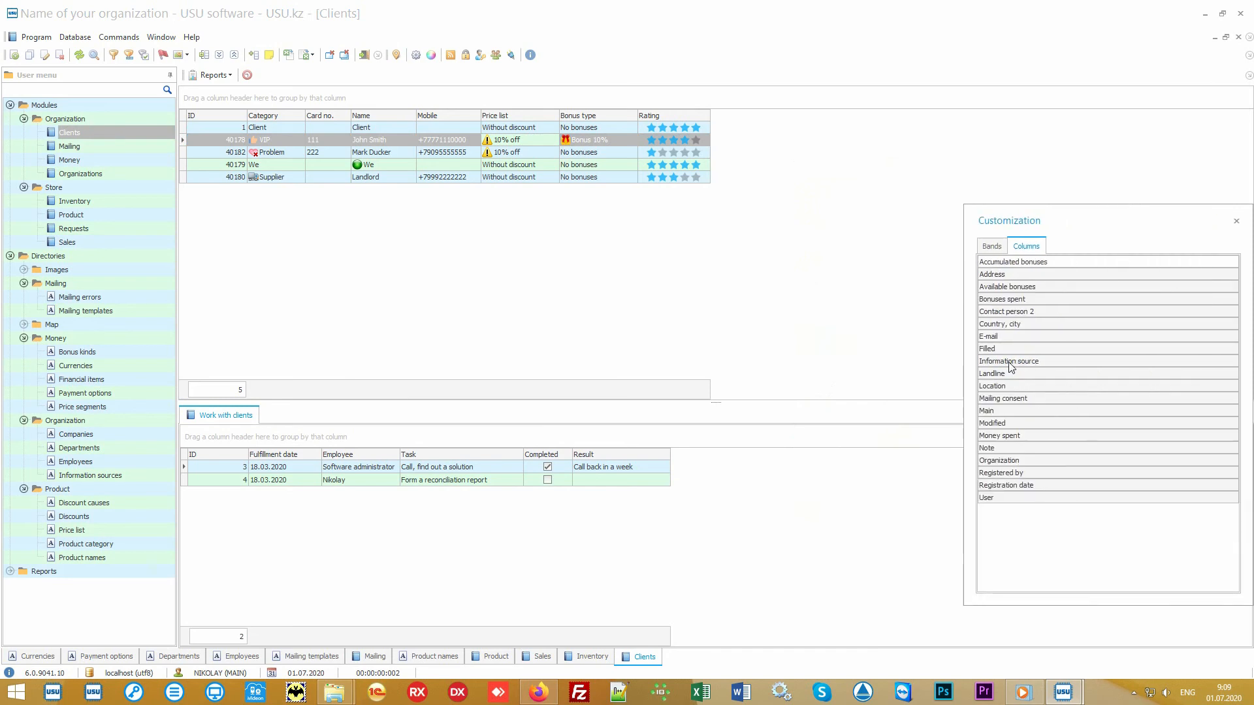
{"action": "left_click_drag", "start_coordinate": [1009, 361], "coordinate": [712, 118]}
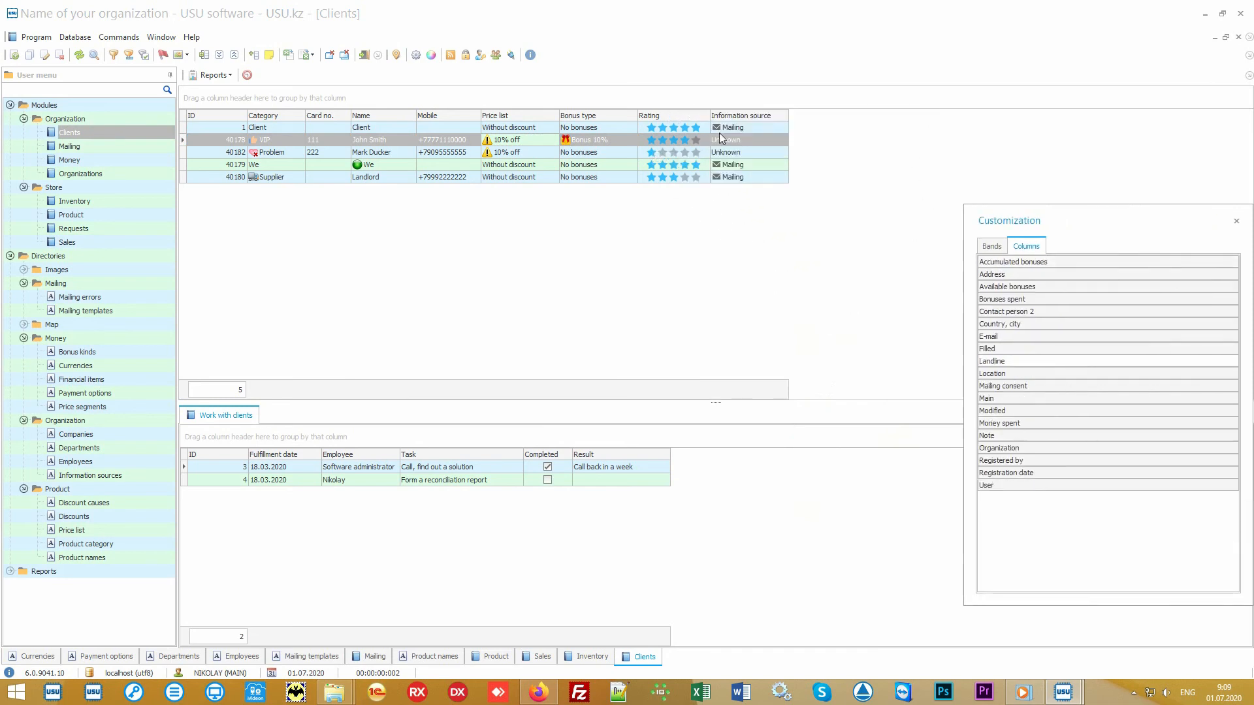
{"action": "left_click", "coordinate": [1236, 221]}
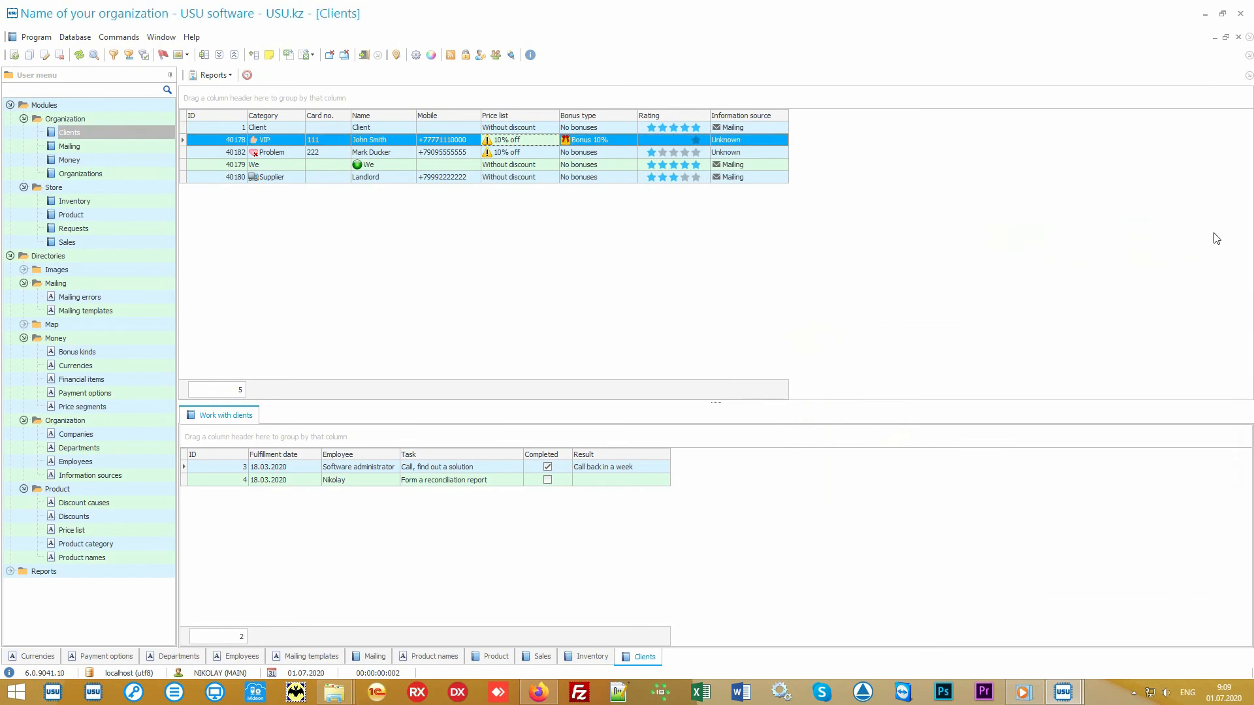
Review the first and VIP clients' tasks and the VIP's Bonus 10% bonus type.
{"action": "left_click", "coordinate": [777, 130]}
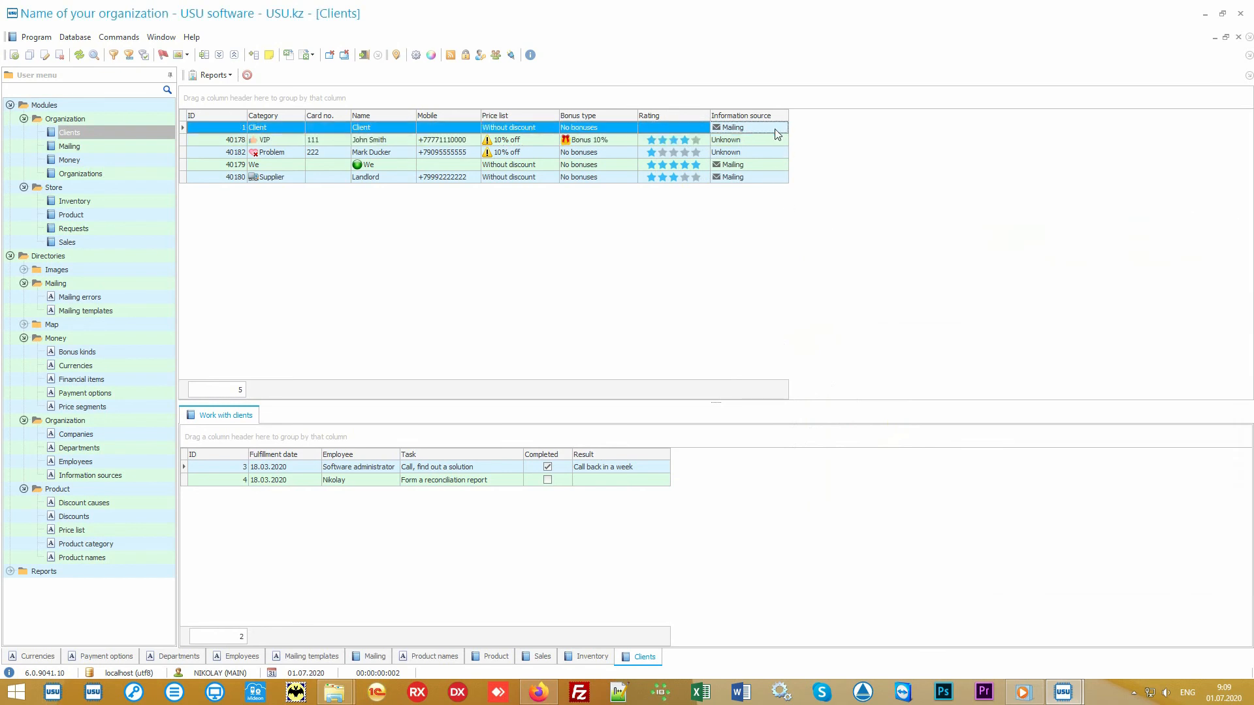
{"action": "left_click", "coordinate": [776, 145]}
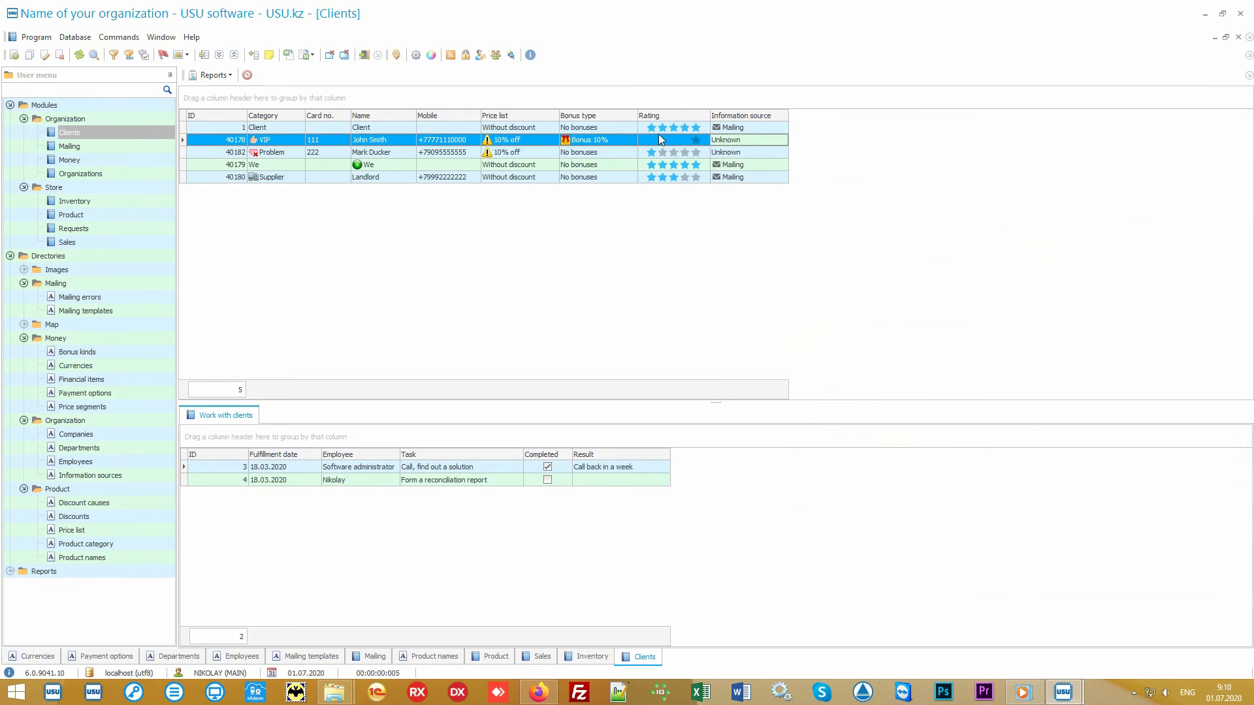
{"action": "left_click", "coordinate": [619, 139]}
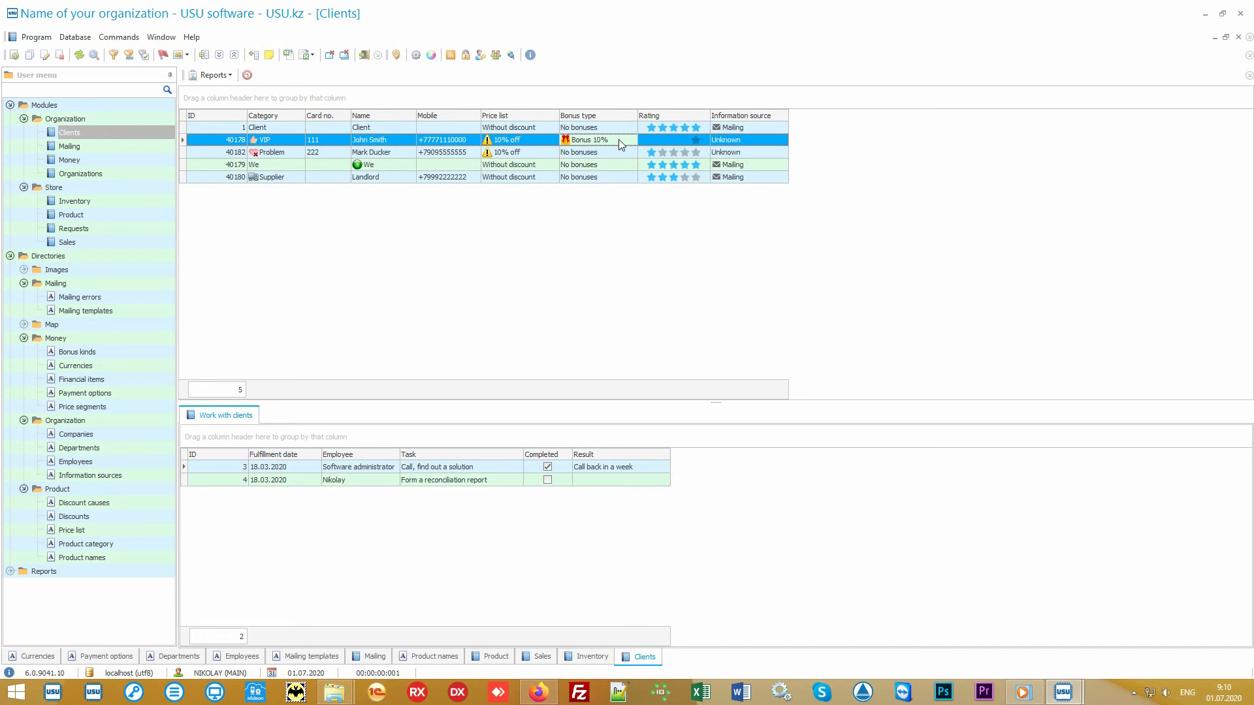
Run the Mailing report listing all 5 clients' contacts, then cancel the mailing options.
{"action": "left_click", "coordinate": [9, 256]}
{"action": "left_click", "coordinate": [10, 270]}
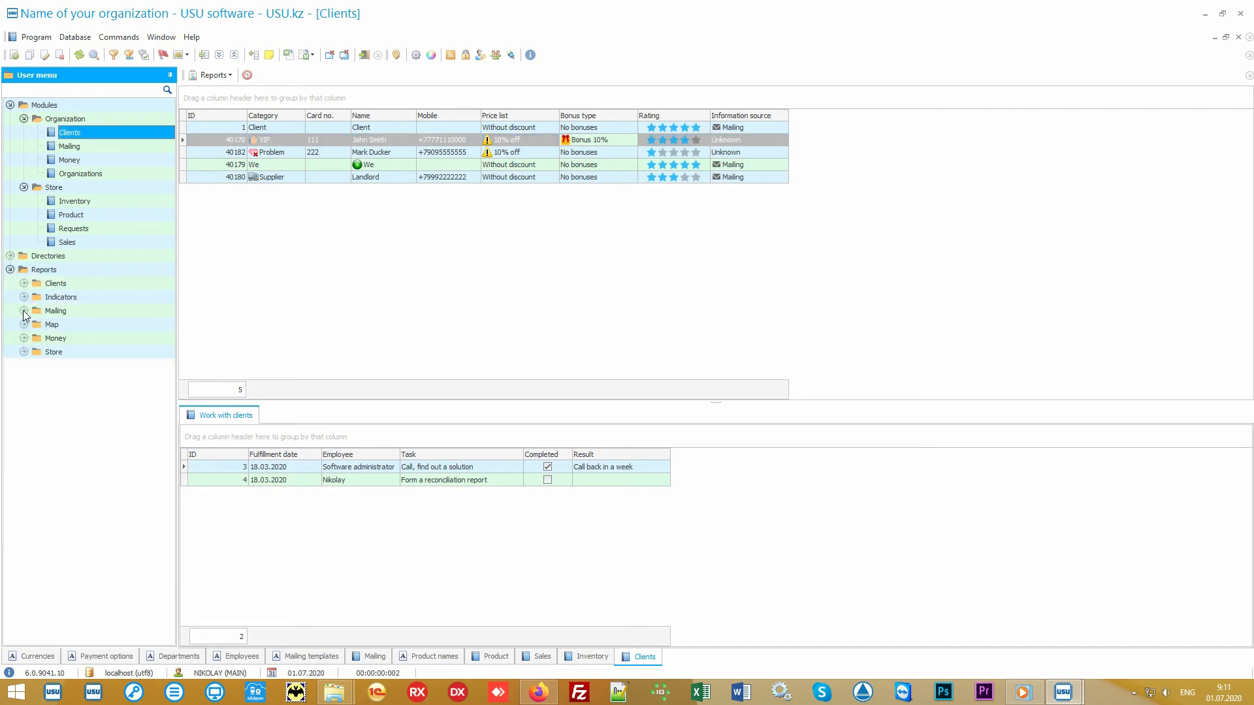
{"action": "left_click", "coordinate": [23, 311]}
{"action": "double_click", "coordinate": [68, 326]}
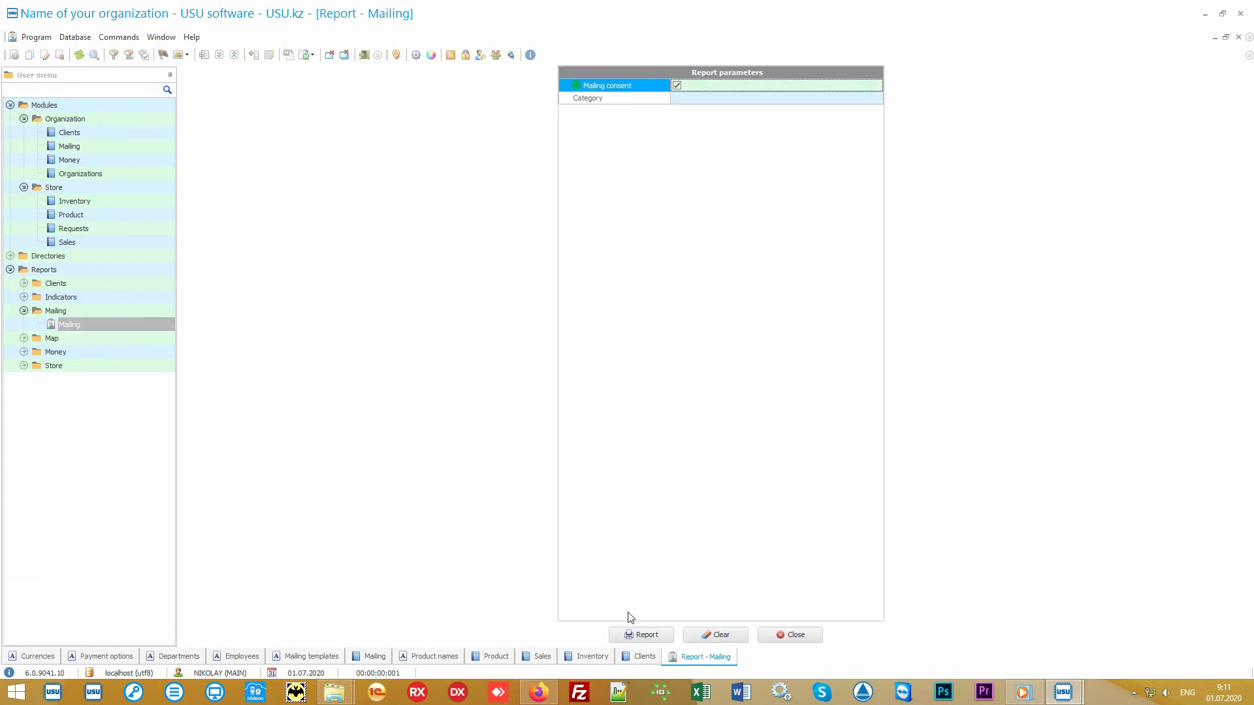
{"action": "left_click", "coordinate": [632, 635]}
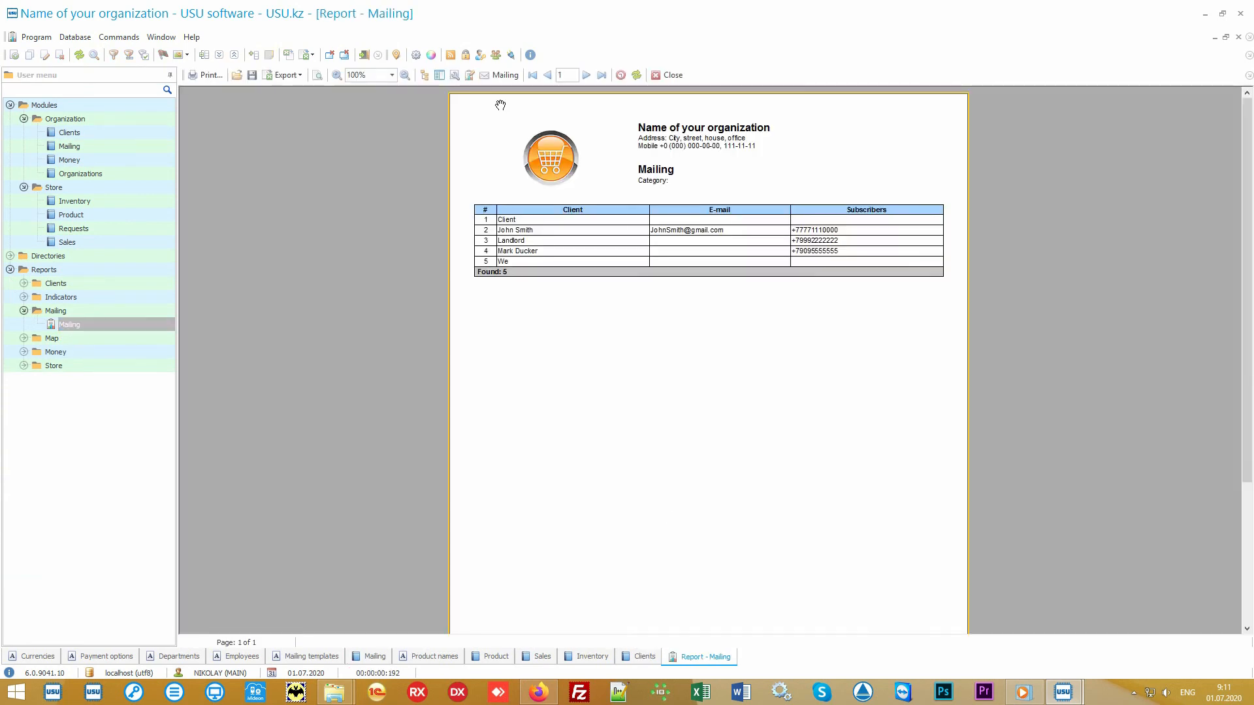
{"action": "left_click", "coordinate": [506, 76]}
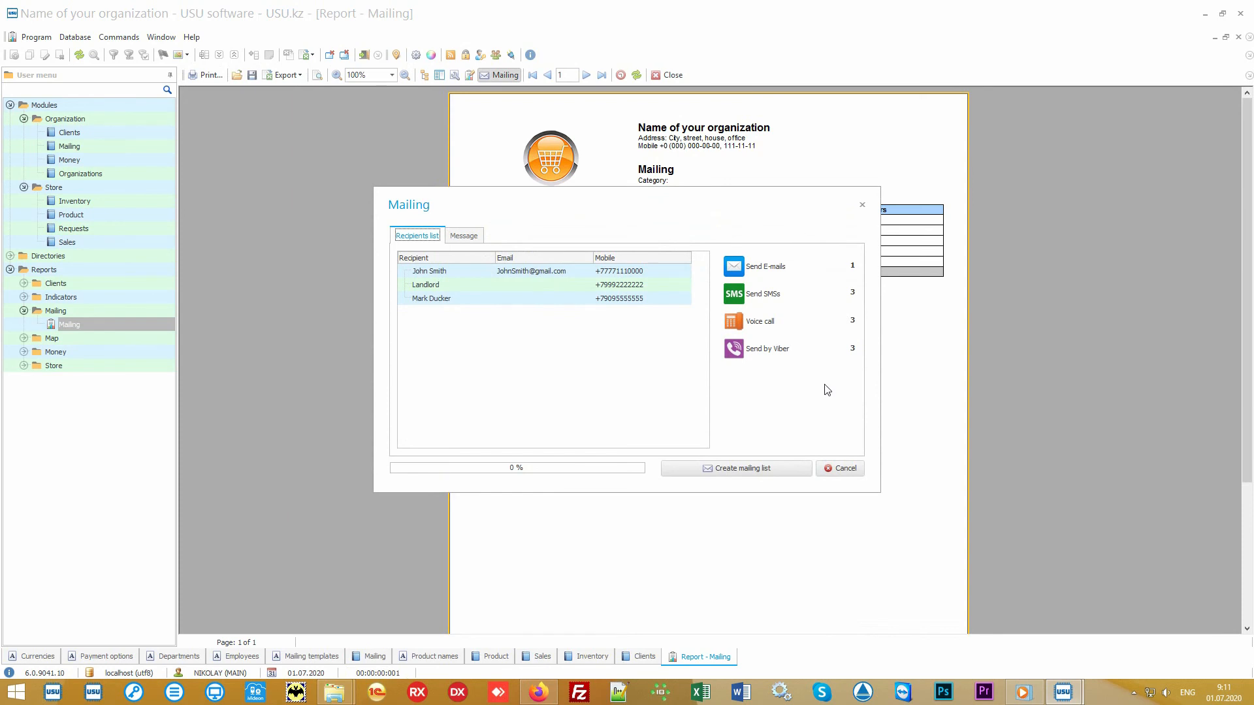
{"action": "left_click", "coordinate": [845, 469]}
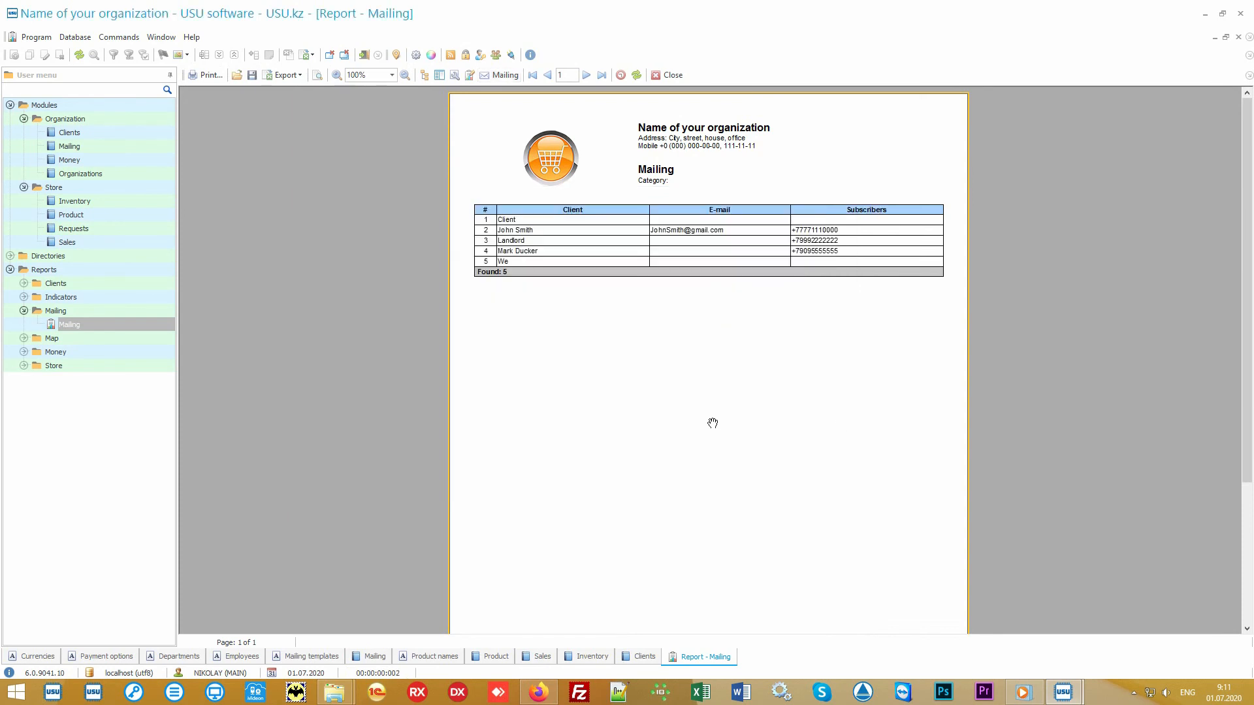
Generate the Salary report for 01.01.2010–31.12.2020 showing 0.00 accrued, then return to the Clients list.
{"action": "left_click", "coordinate": [134, 353]}
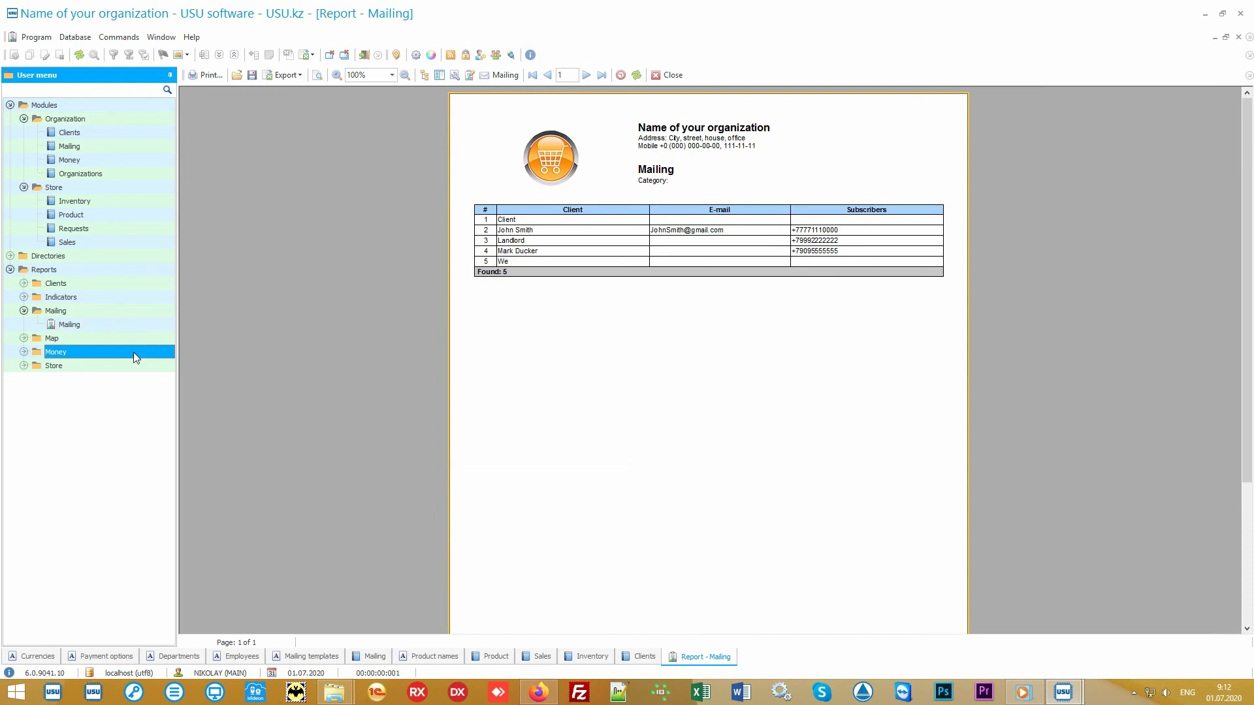
{"action": "double_click", "coordinate": [133, 352]}
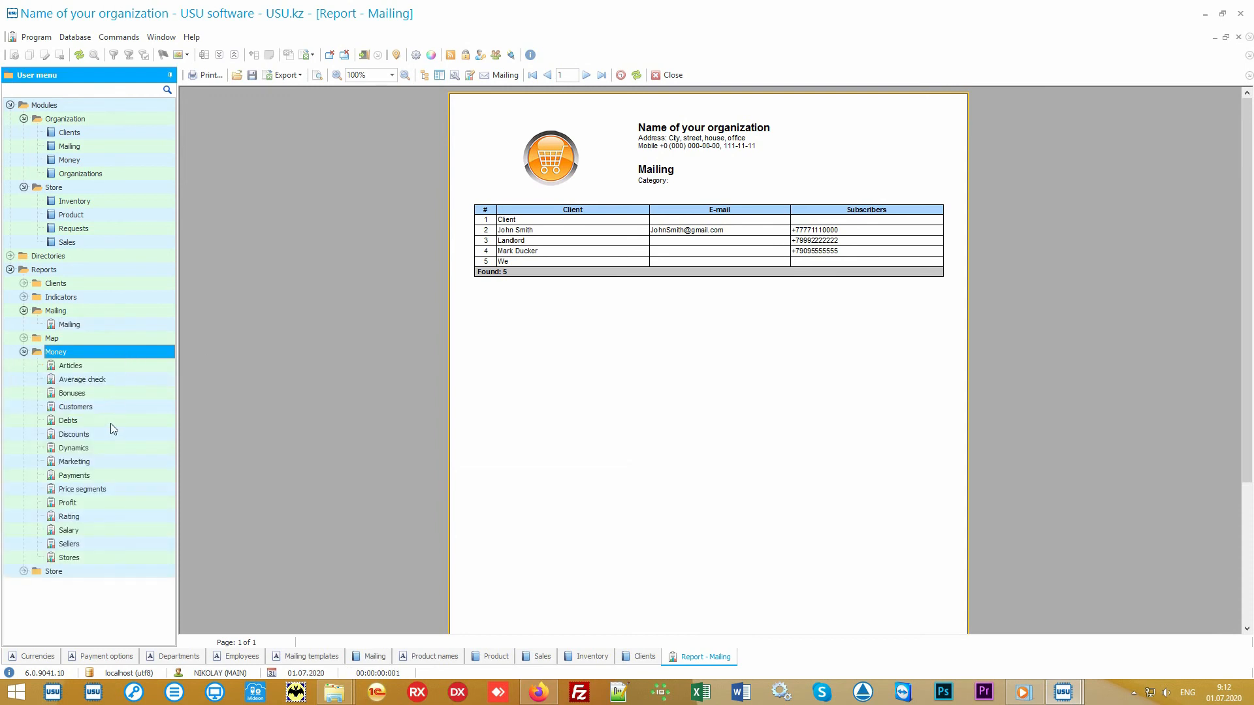
{"action": "double_click", "coordinate": [92, 530]}
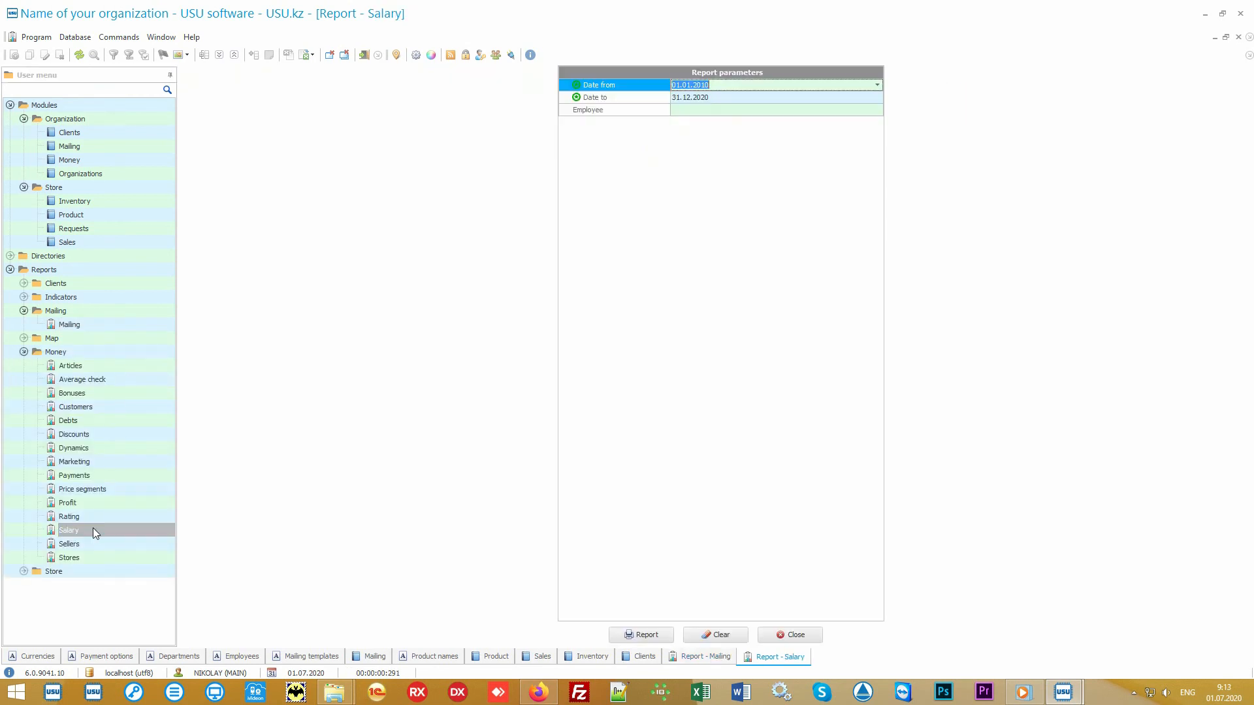
{"action": "left_click", "coordinate": [638, 634]}
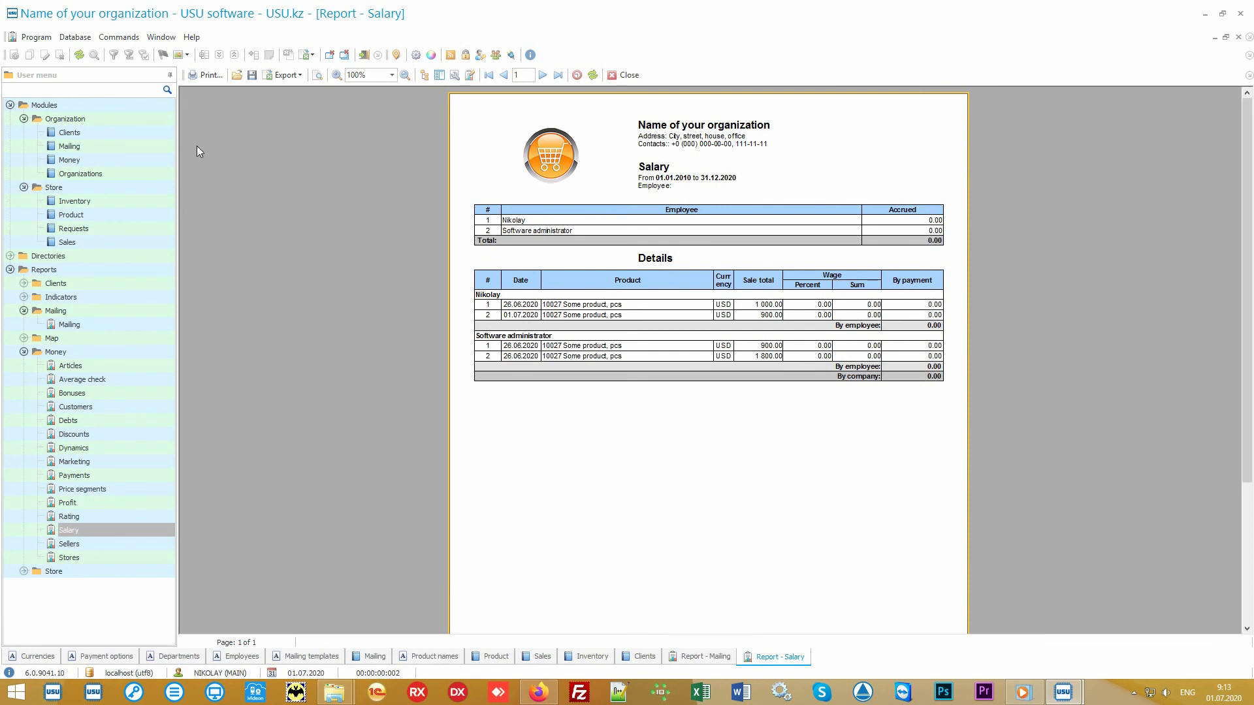
{"action": "left_click", "coordinate": [107, 132]}
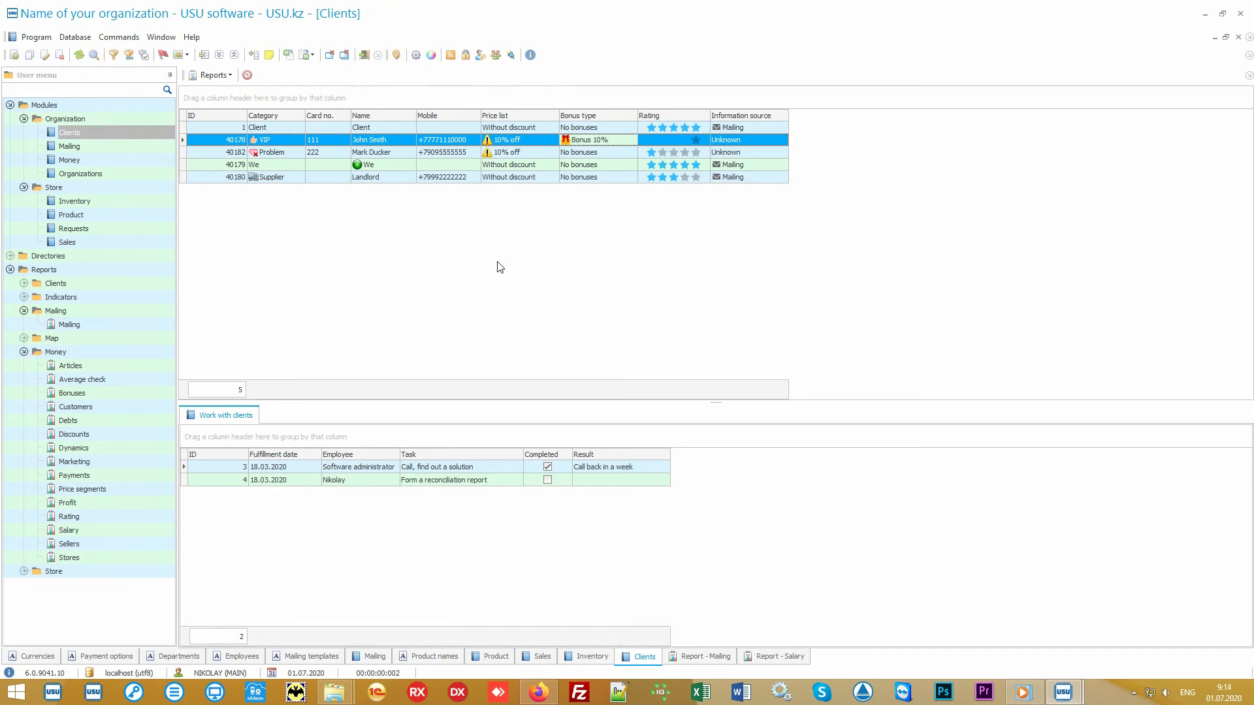
Collapse the Modules, Mailing and Money groups and expand the Store reports group.
{"action": "left_click", "coordinate": [23, 107]}
{"action": "left_click", "coordinate": [11, 105]}
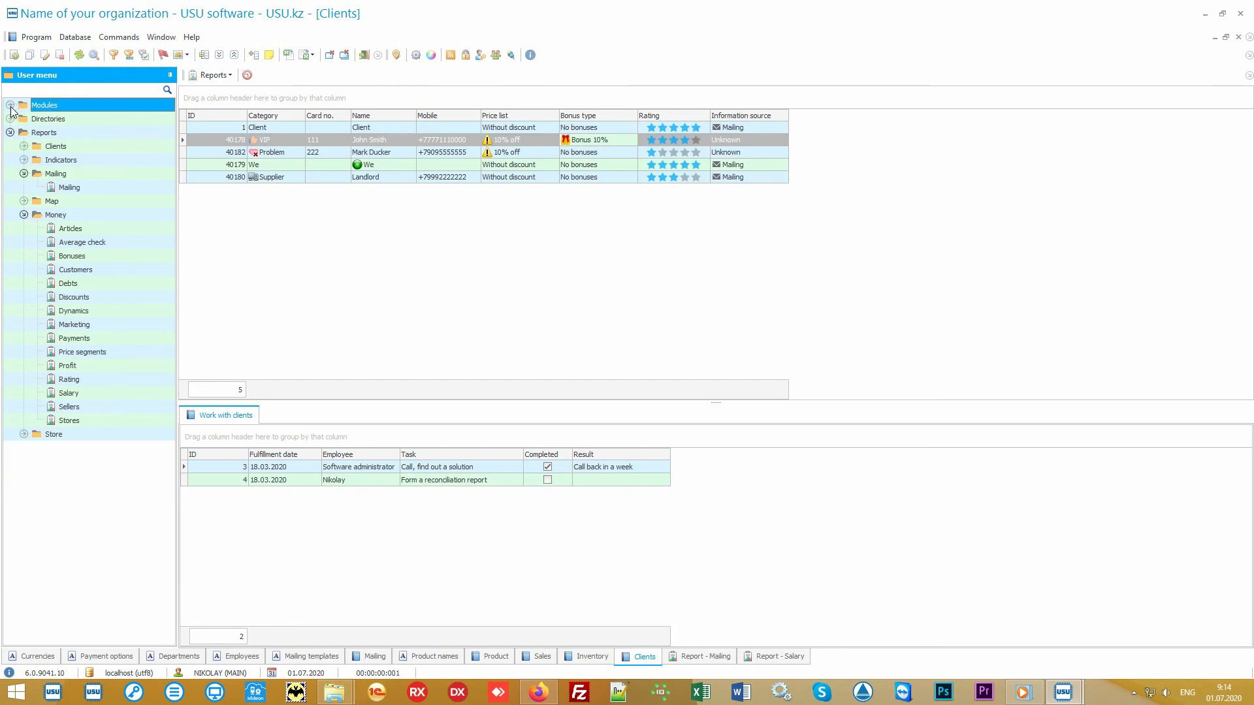
{"action": "left_click", "coordinate": [55, 173]}
{"action": "left_click", "coordinate": [24, 174]}
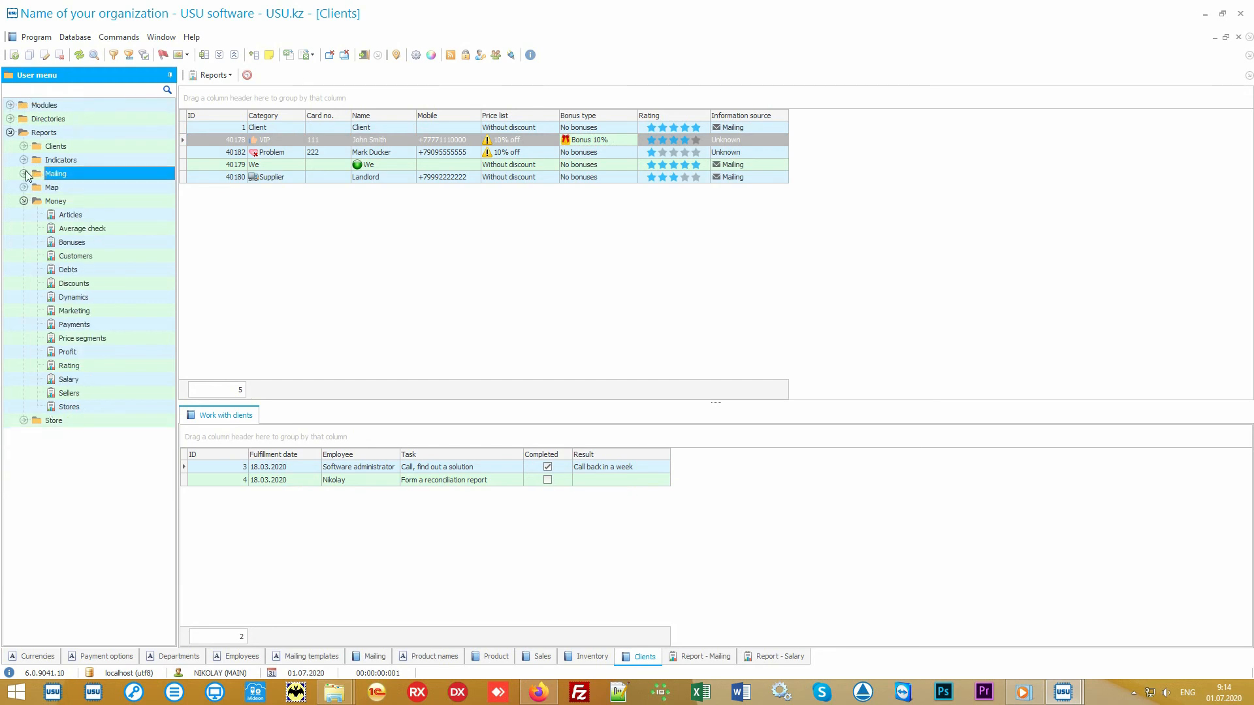
{"action": "left_click", "coordinate": [45, 200]}
{"action": "left_click", "coordinate": [24, 201]}
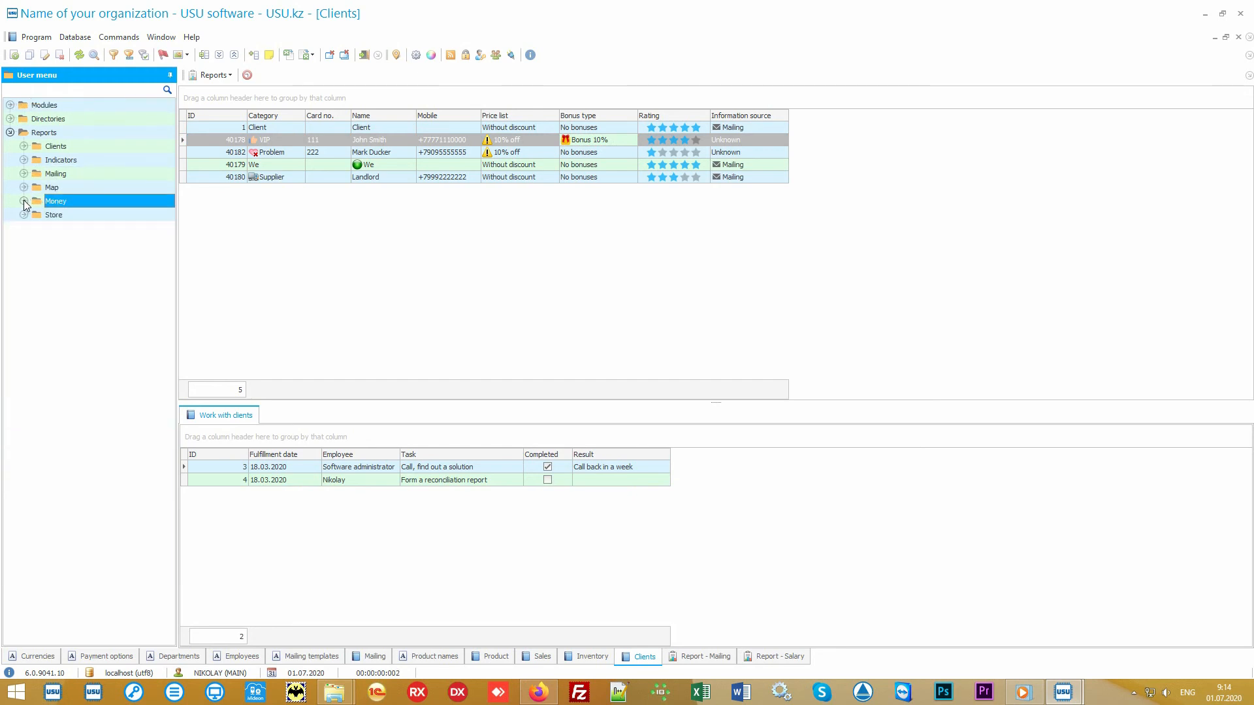
{"action": "double_click", "coordinate": [65, 218]}
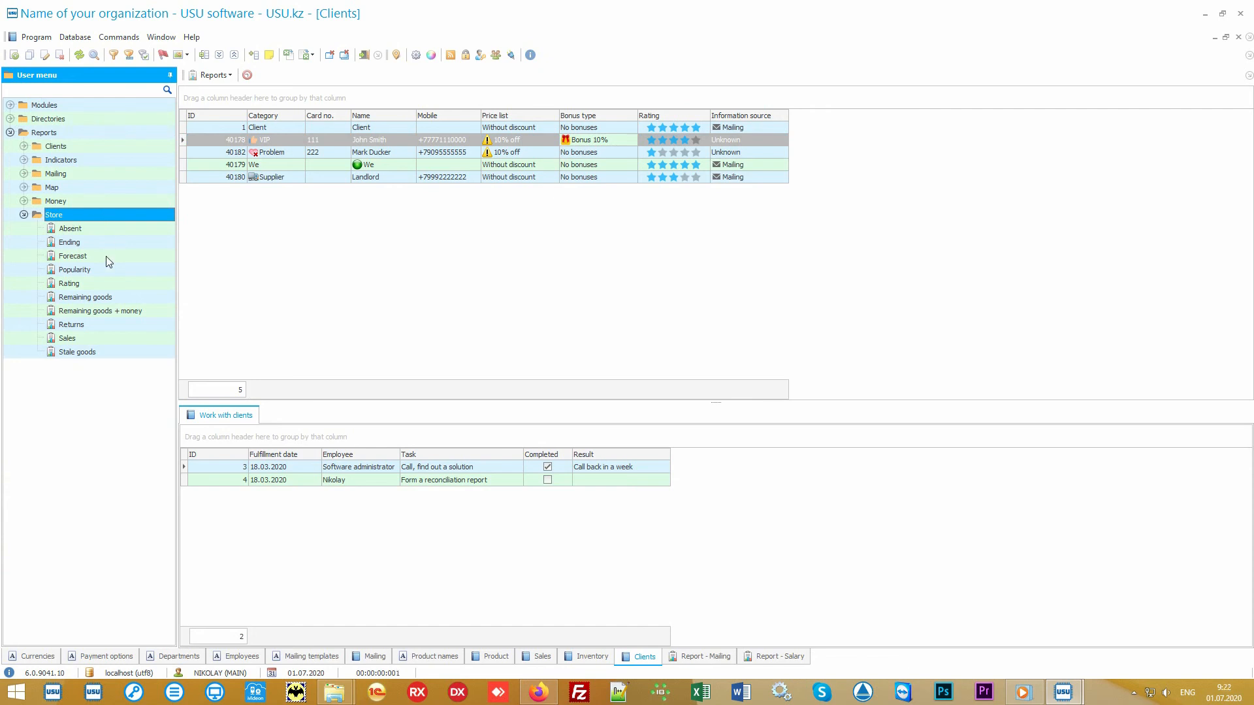
Generate the Popularity report ranking four products, then open the Rating report's date parameters.
{"action": "double_click", "coordinate": [74, 269]}
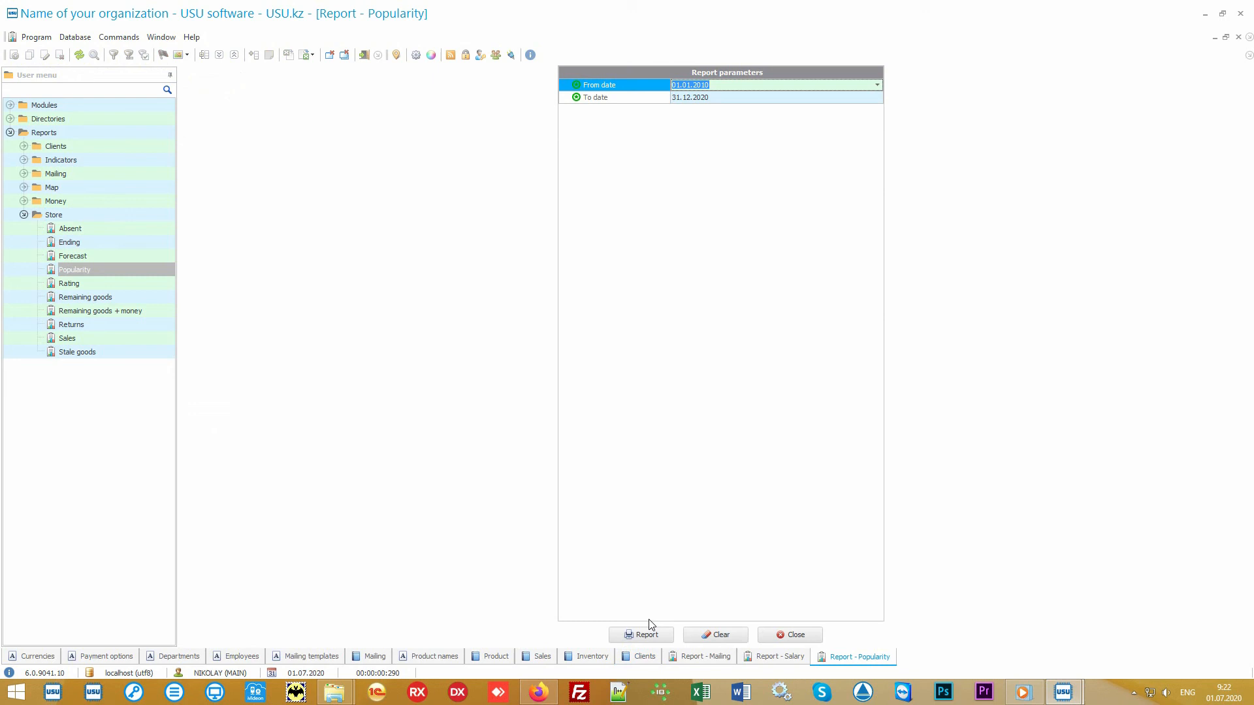
{"action": "left_click", "coordinate": [651, 634]}
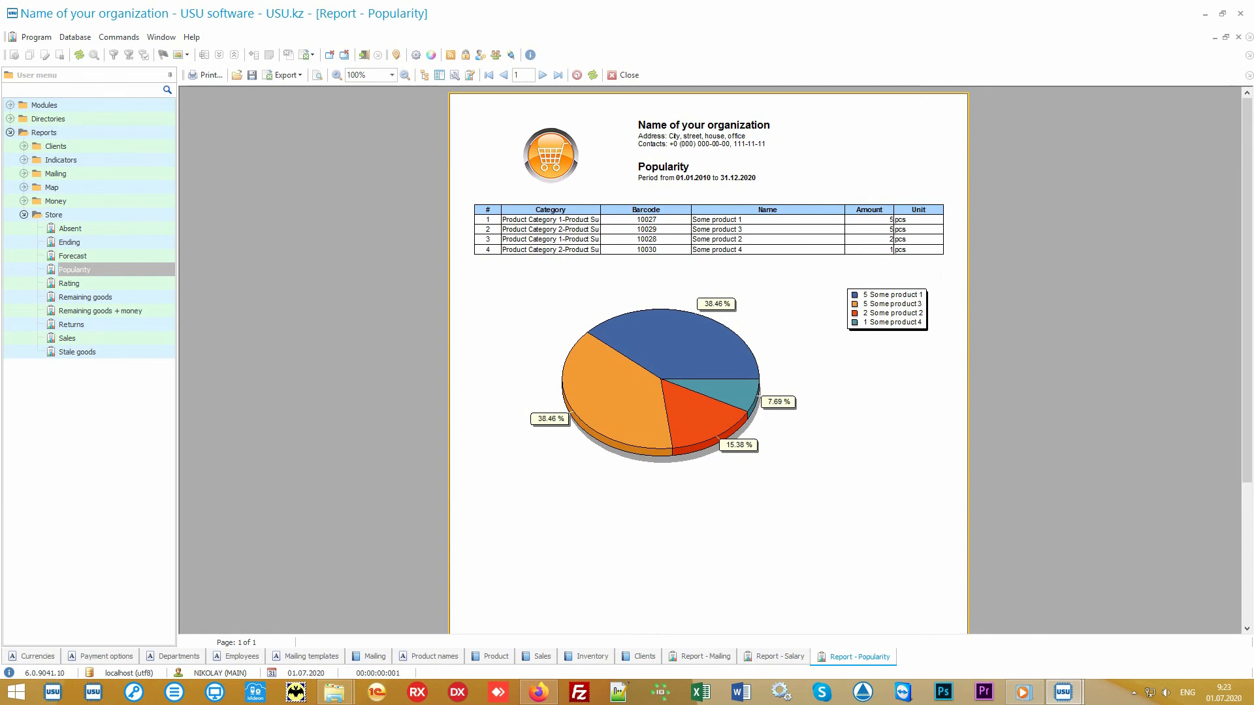
{"action": "double_click", "coordinate": [122, 284]}
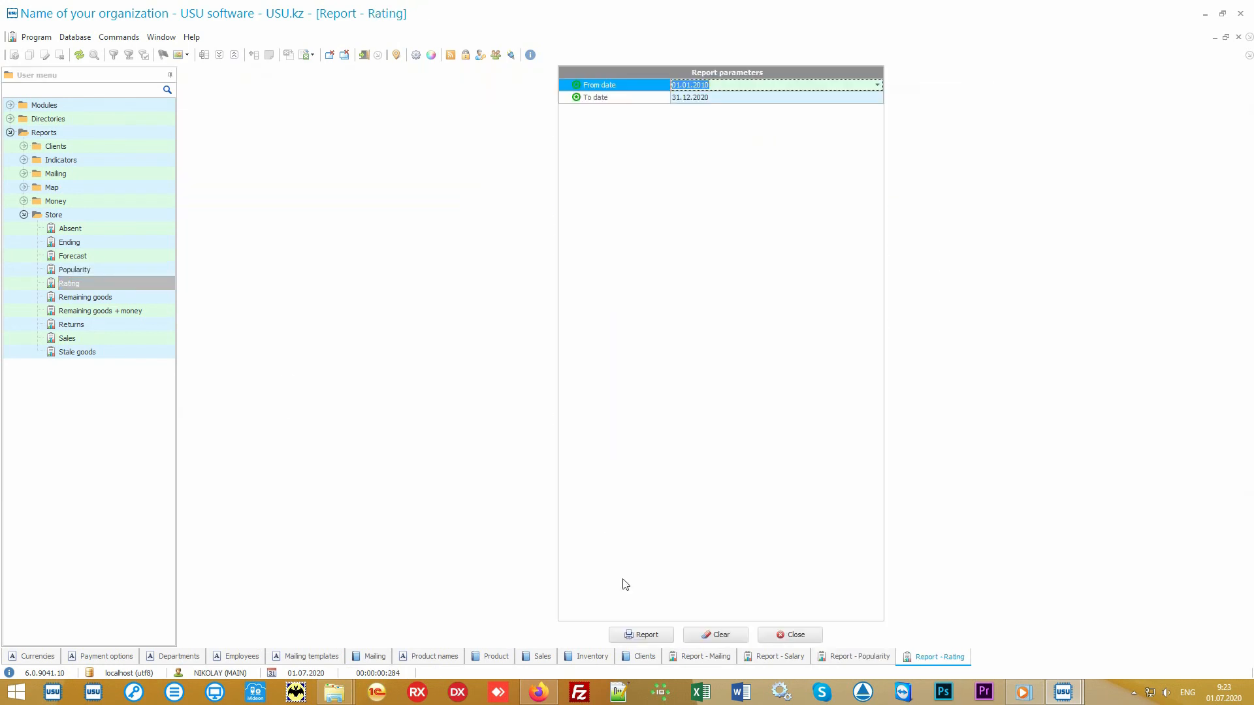
Generate the Rating report by sum, compare it with Popularity, then open Sales report parameters.
{"action": "left_click", "coordinate": [634, 635]}
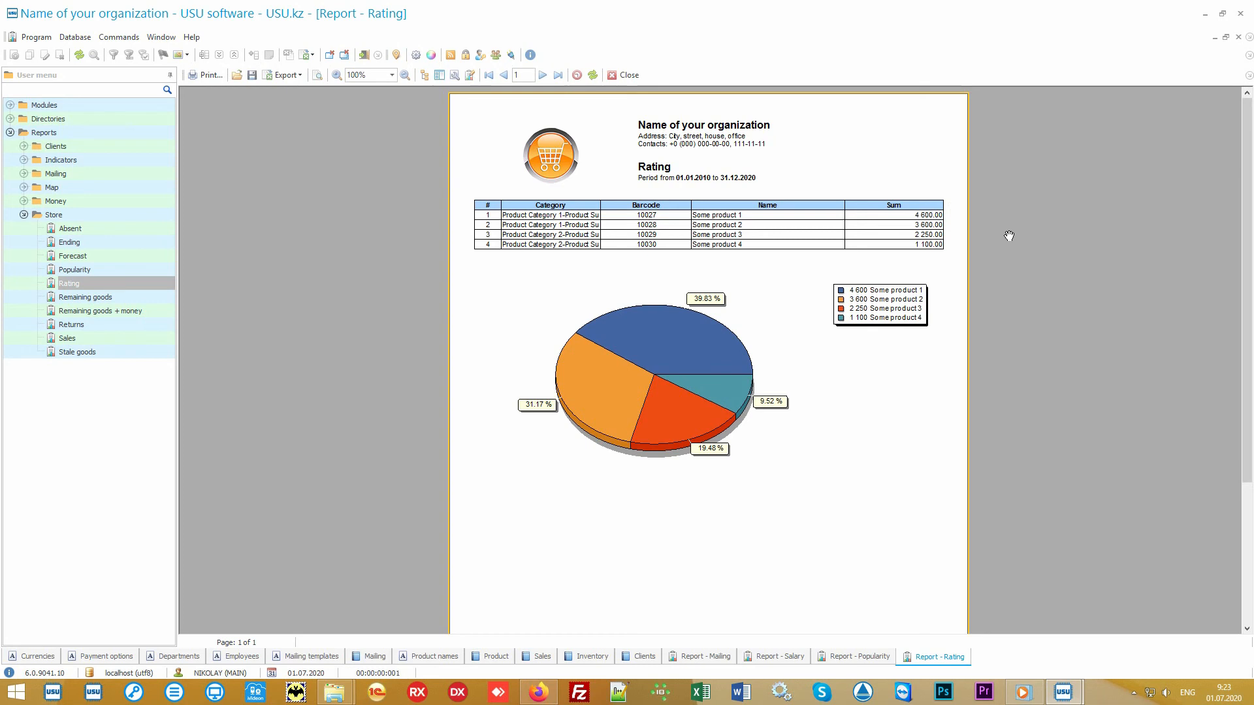
{"action": "left_click", "coordinate": [852, 657]}
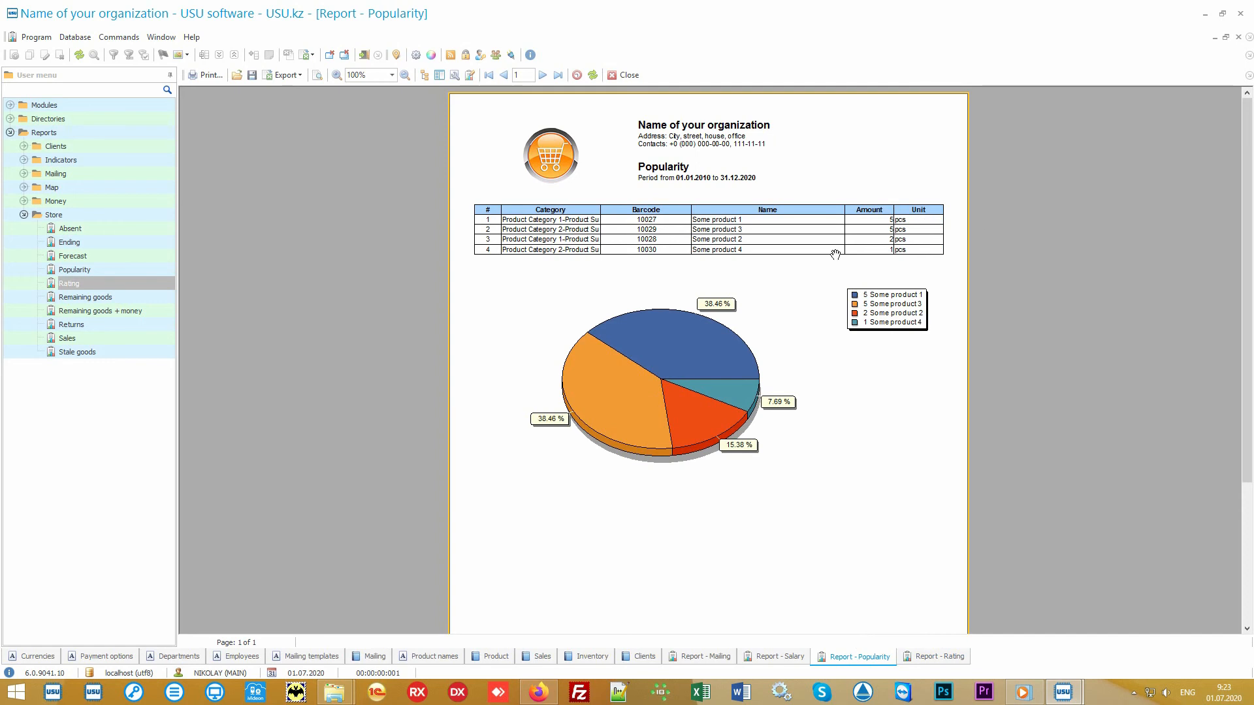
{"action": "left_click", "coordinate": [920, 660]}
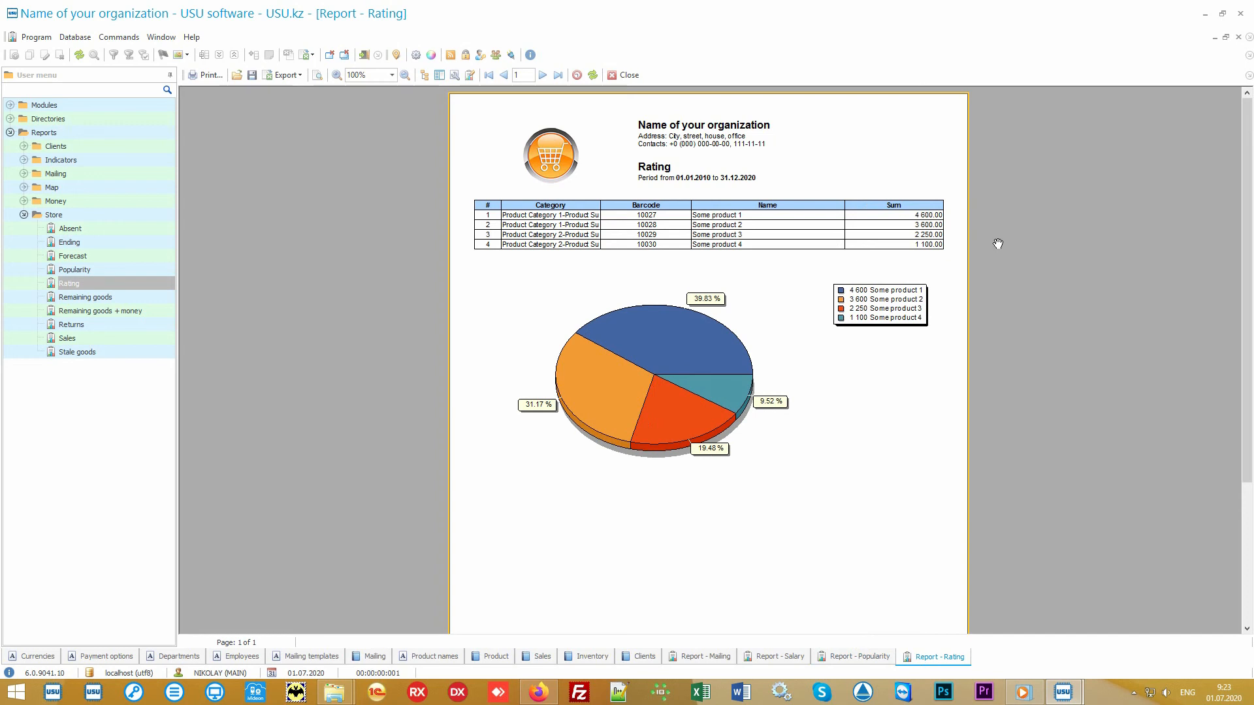
{"action": "left_click", "coordinate": [115, 335]}
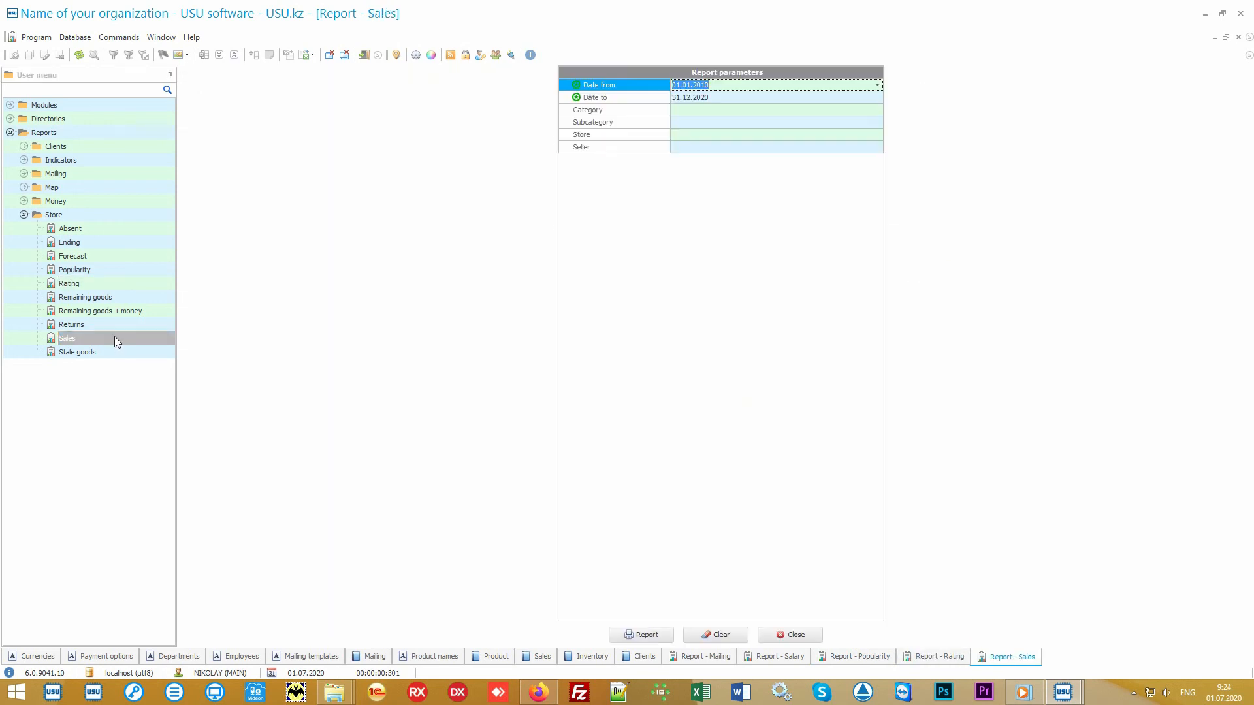
Run the Sales report for the default period, then reopen it and clear both dates.
{"action": "left_click", "coordinate": [644, 631]}
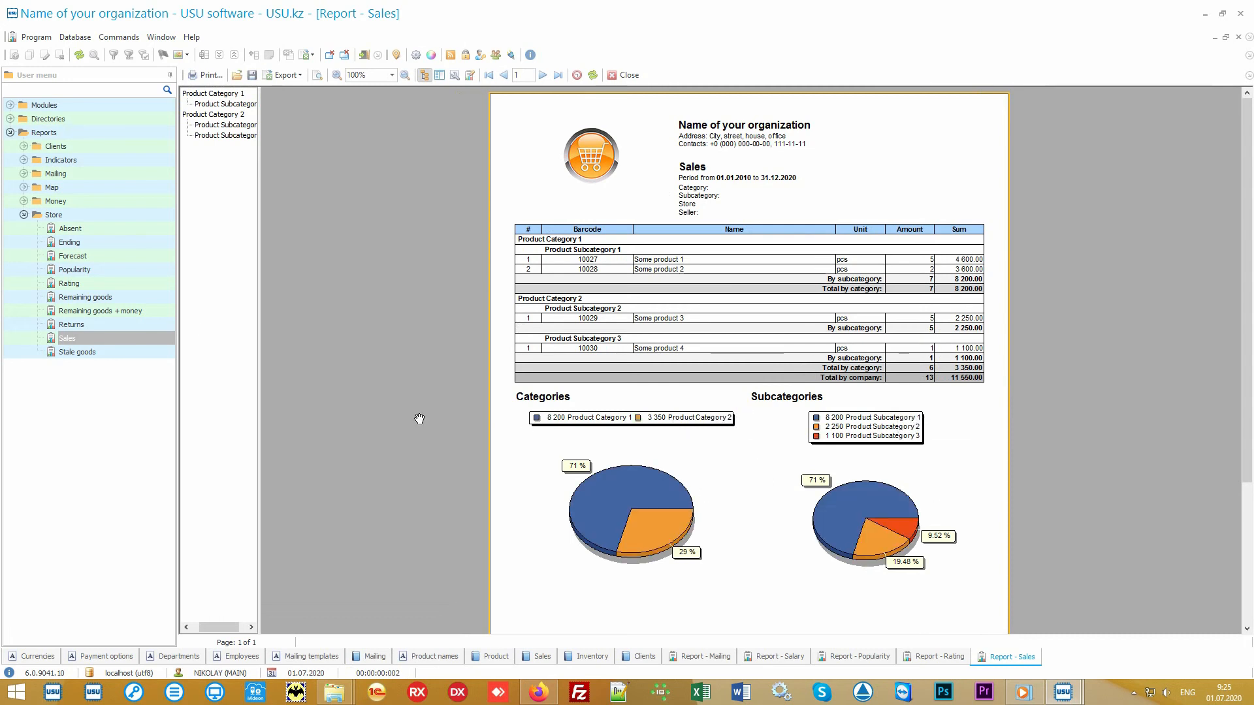
{"action": "double_click", "coordinate": [128, 335]}
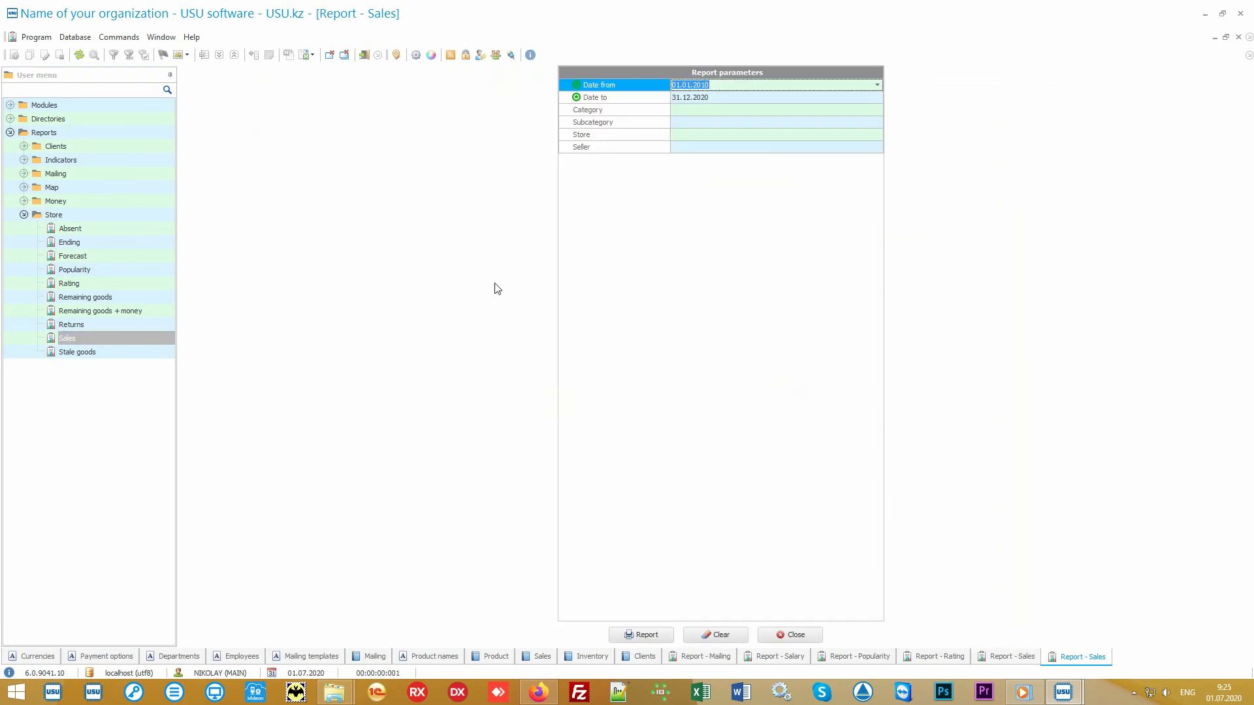
{"action": "key", "text": "Delete"}
{"action": "key", "text": "Down"}
{"action": "key", "text": "Delete"}
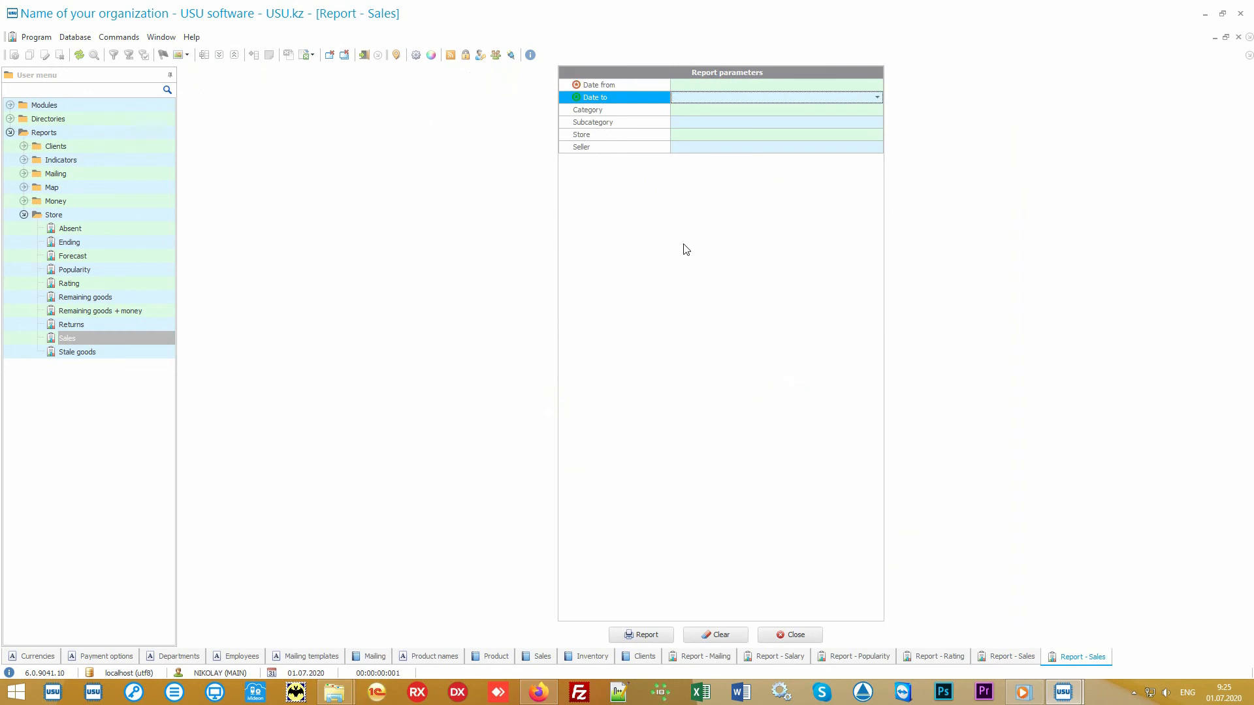
{"action": "key", "text": "Up"}
Generate the Sales report from today, 01.07.2020, to 05.07.2020, totalling 2 000.00.
{"action": "left_click", "coordinate": [878, 85]}
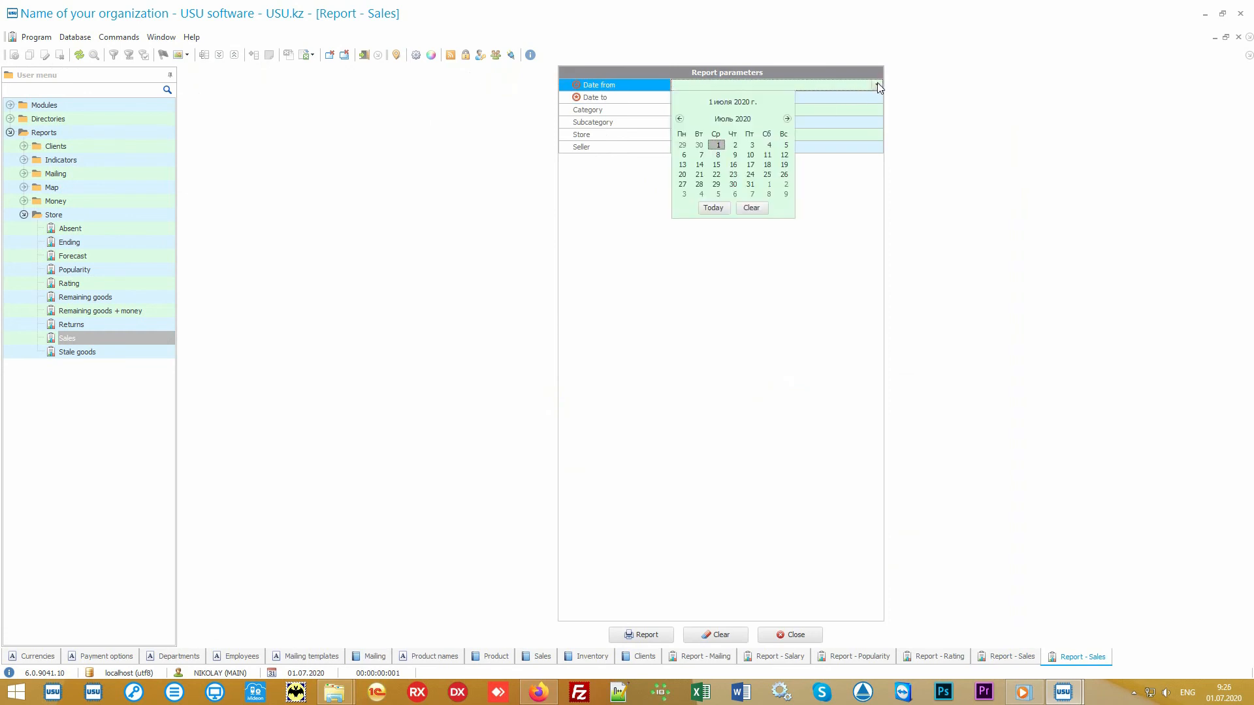
{"action": "left_click", "coordinate": [713, 207]}
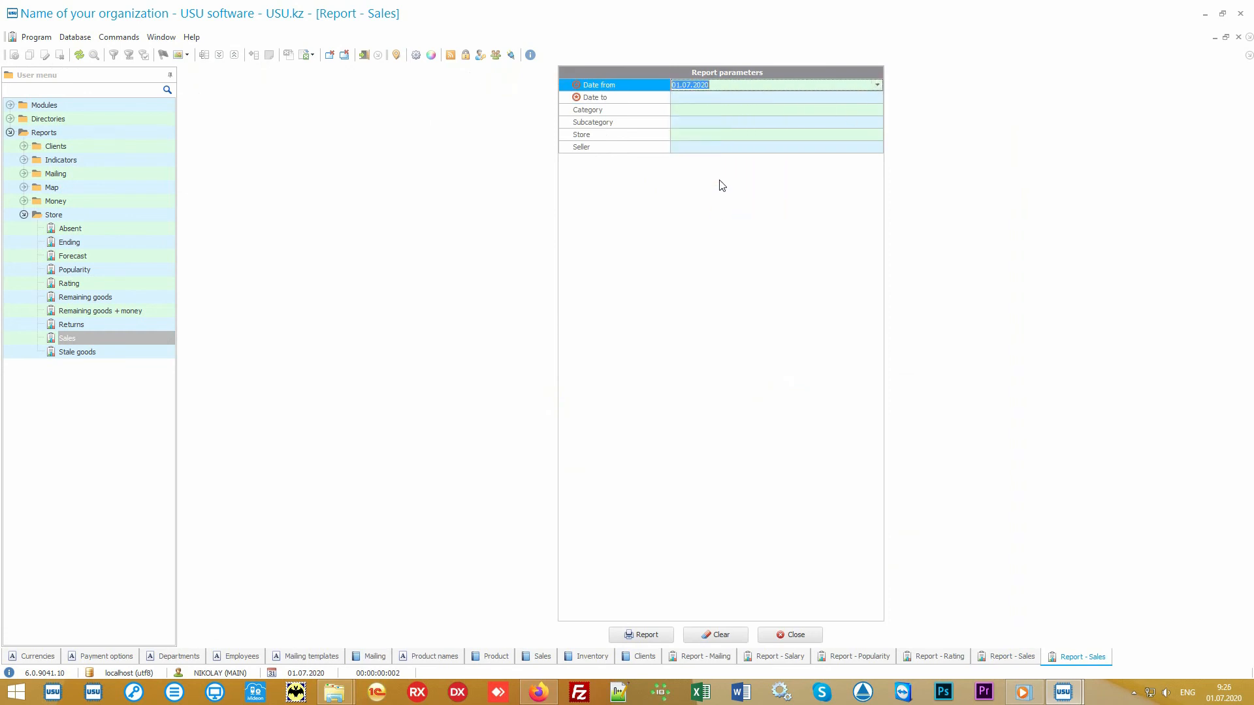
{"action": "left_click", "coordinate": [712, 97]}
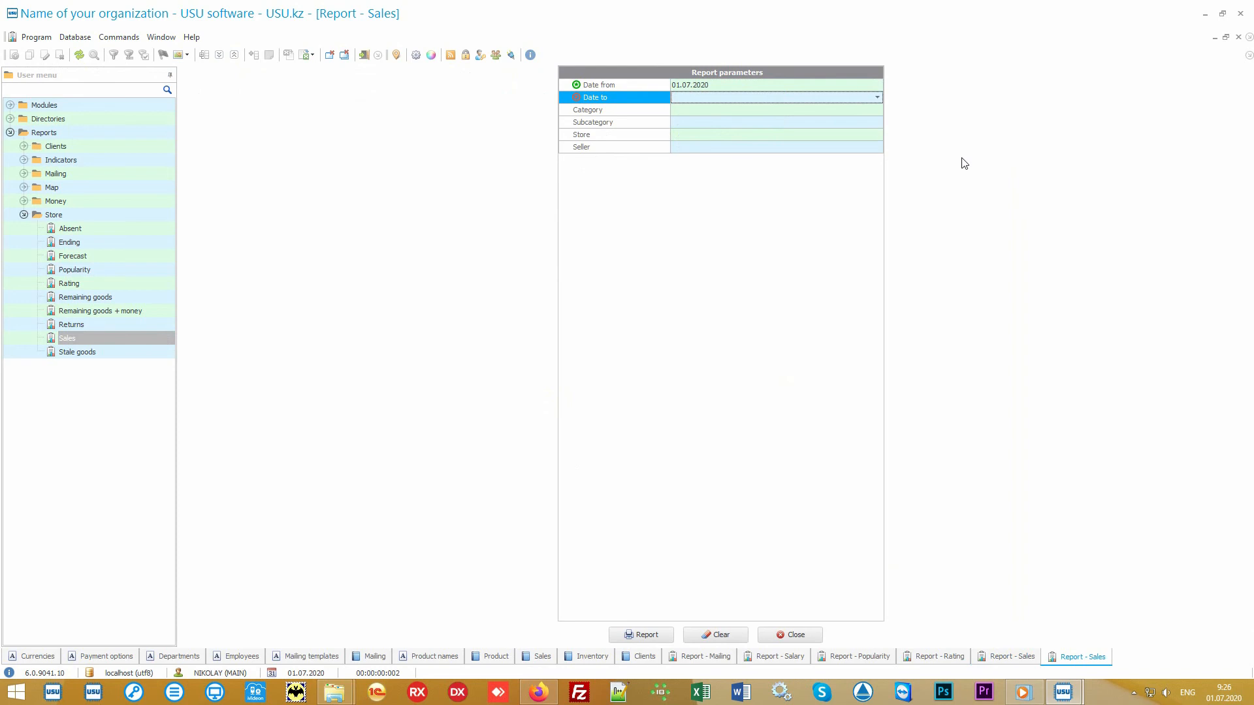
{"action": "type", "text": "05.07.2020"}
{"action": "key", "text": "Return"}
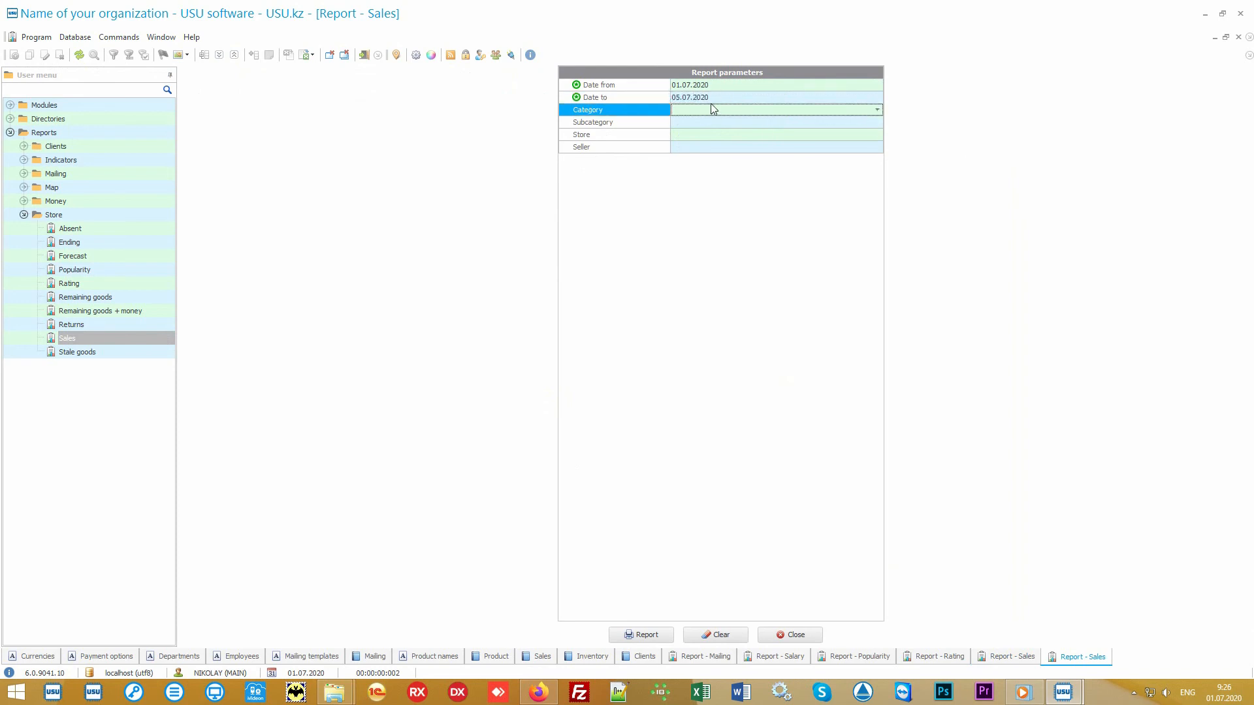
{"action": "left_click", "coordinate": [646, 634]}
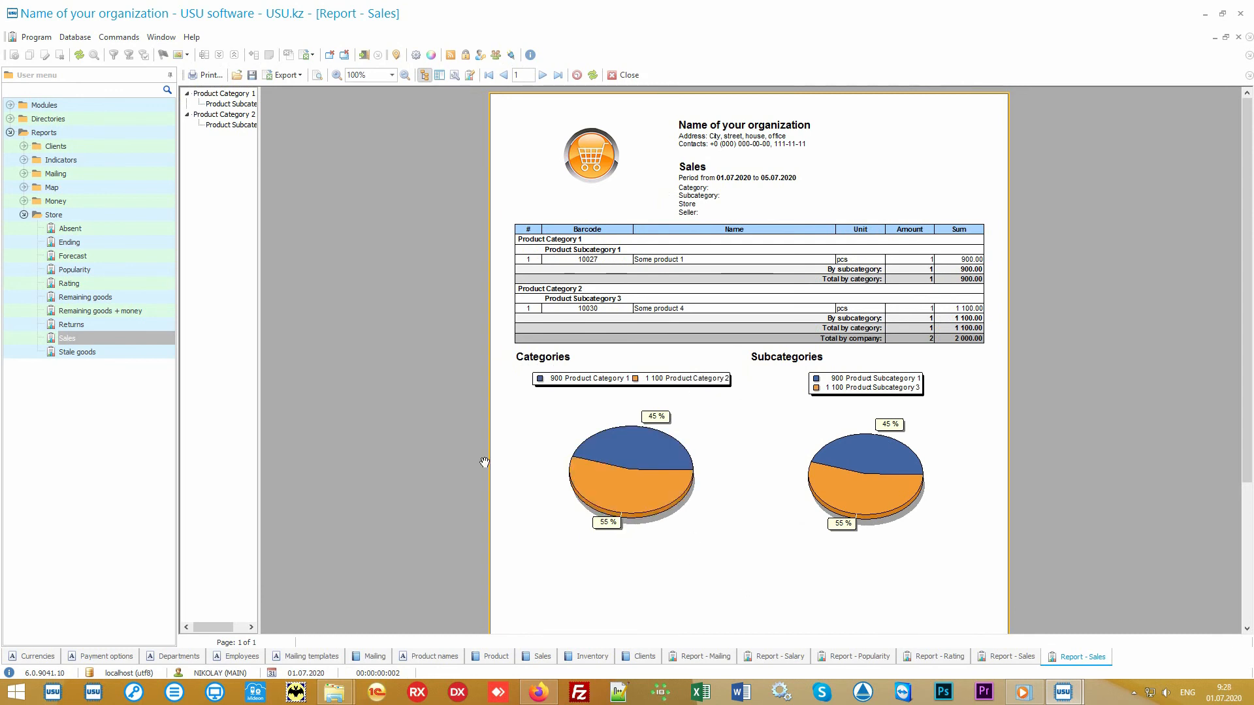
Step through the Store report names and toggle the Money report group in the tree.
{"action": "left_click", "coordinate": [97, 215]}
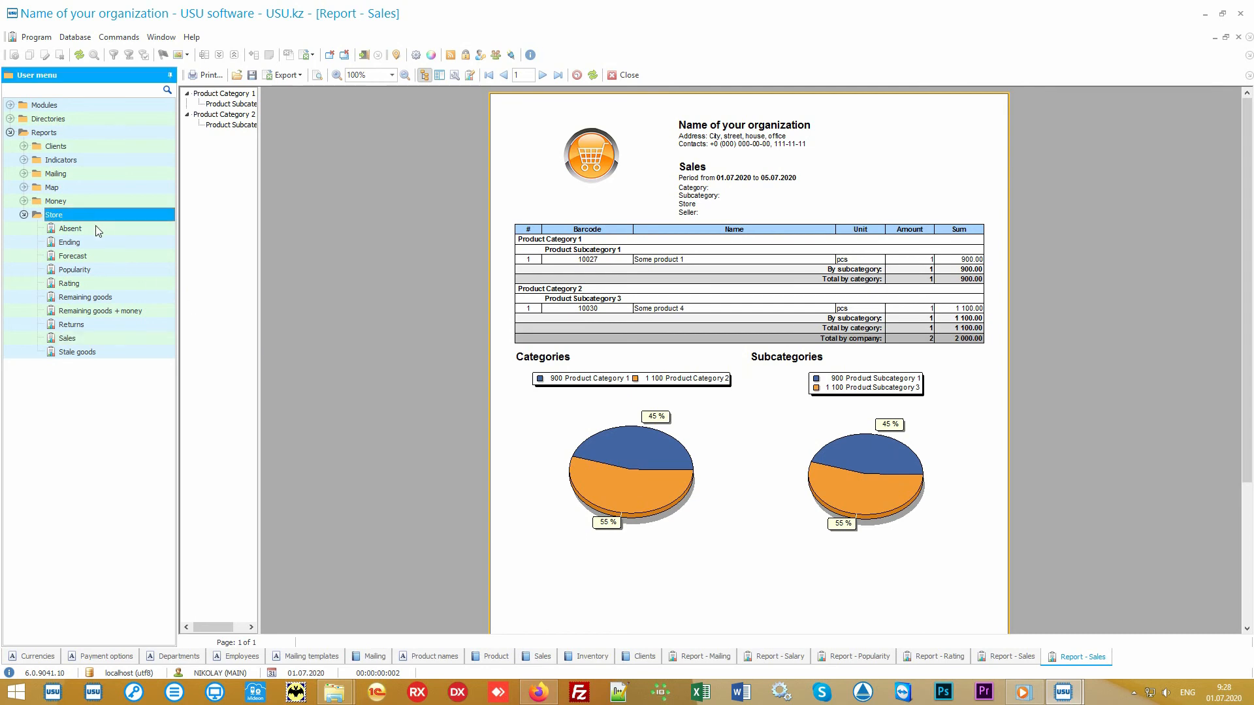
{"action": "key", "text": "Down"}
{"action": "key", "text": "Down"}
{"action": "key", "text": "Down"}
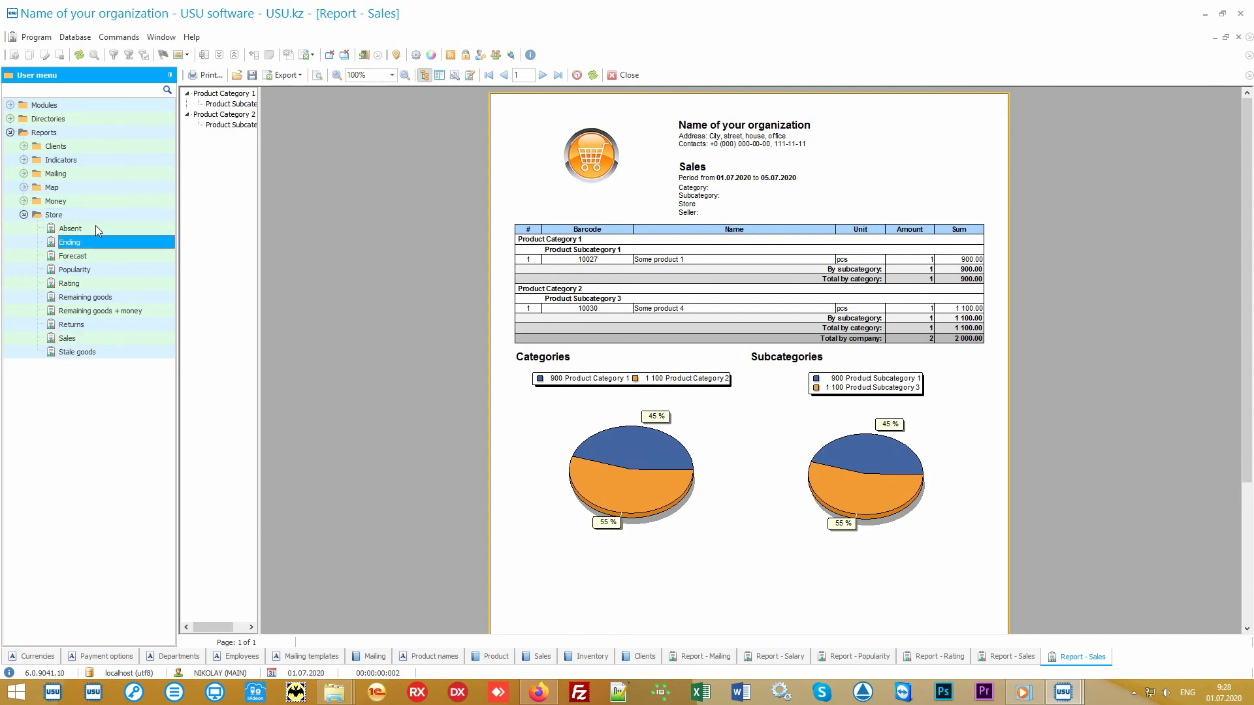
{"action": "key", "text": "Down"}
{"action": "key", "text": "Down"}
{"action": "key", "text": "Down"}
{"action": "key", "text": "Down"}
{"action": "key", "text": "Down"}
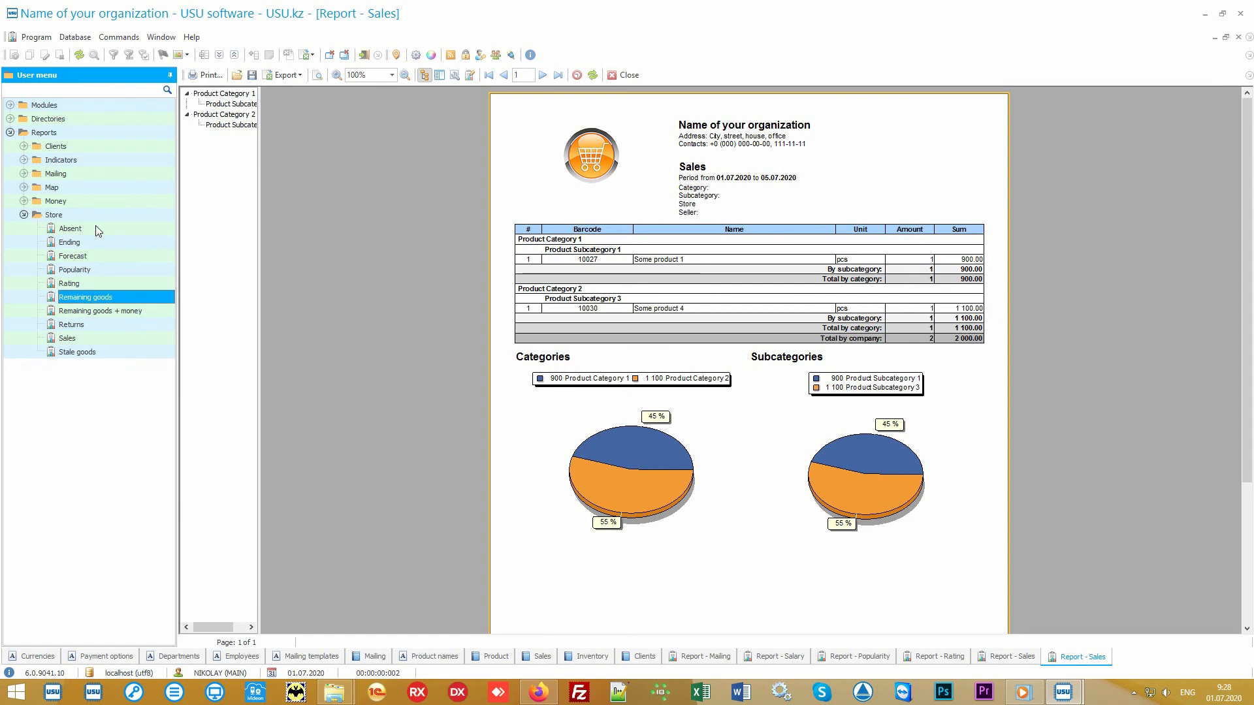
{"action": "key", "text": "Down"}
{"action": "key", "text": "Down"}
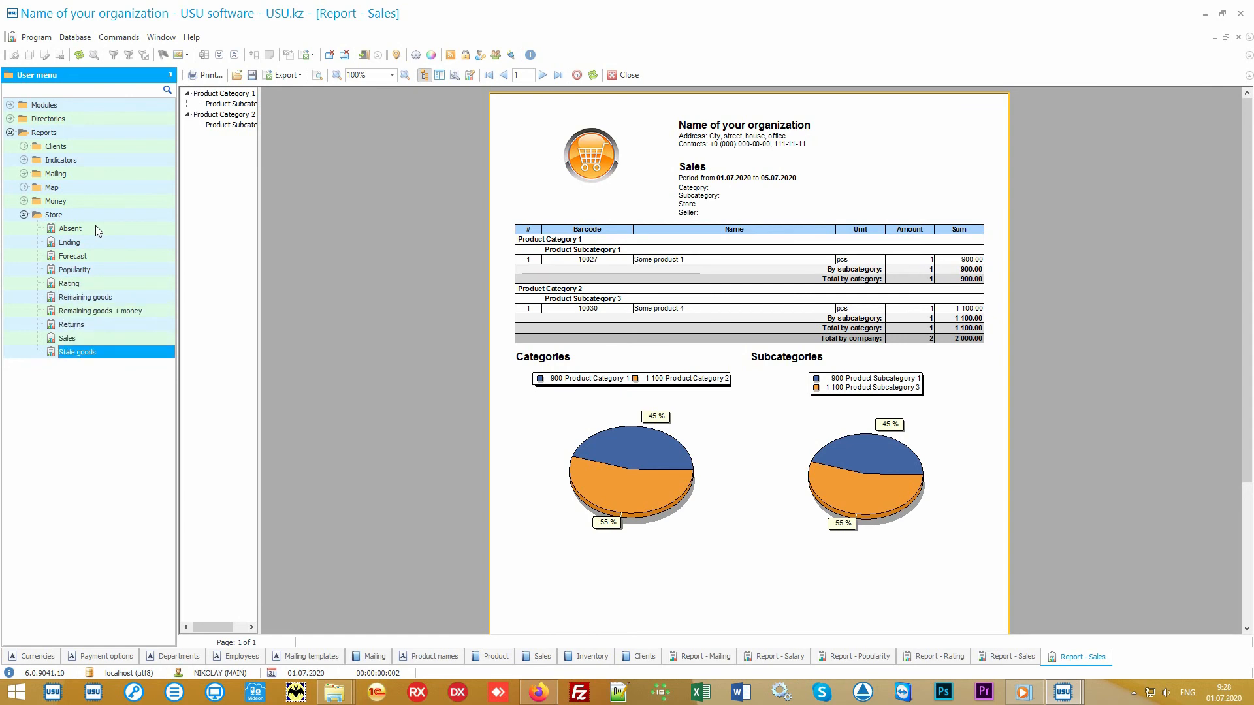
{"action": "left_click", "coordinate": [24, 201]}
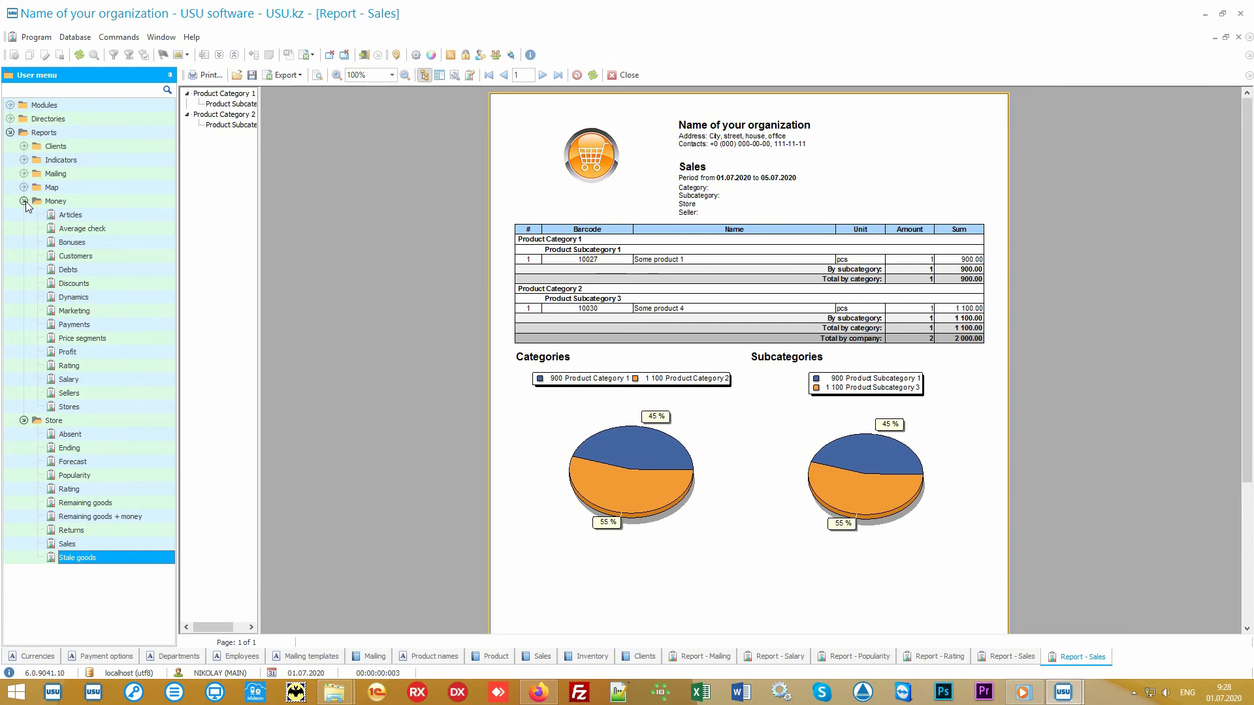
{"action": "left_click", "coordinate": [25, 201]}
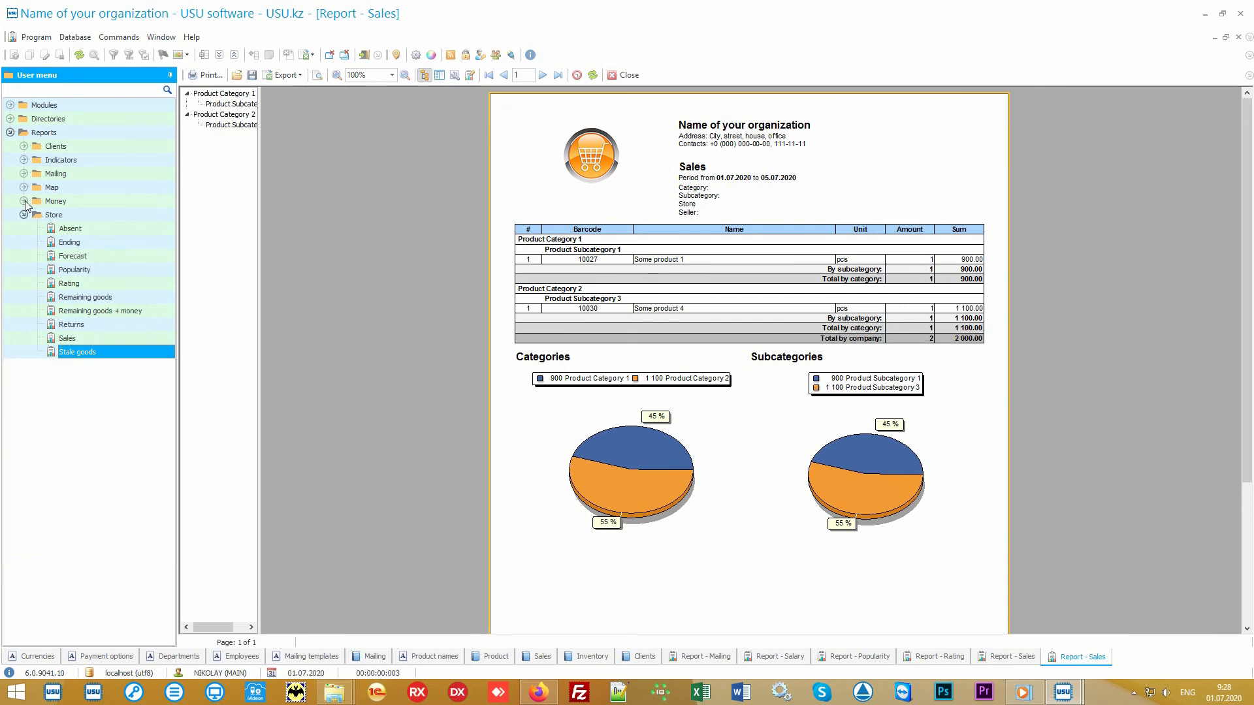
{"action": "left_click", "coordinate": [81, 214]}
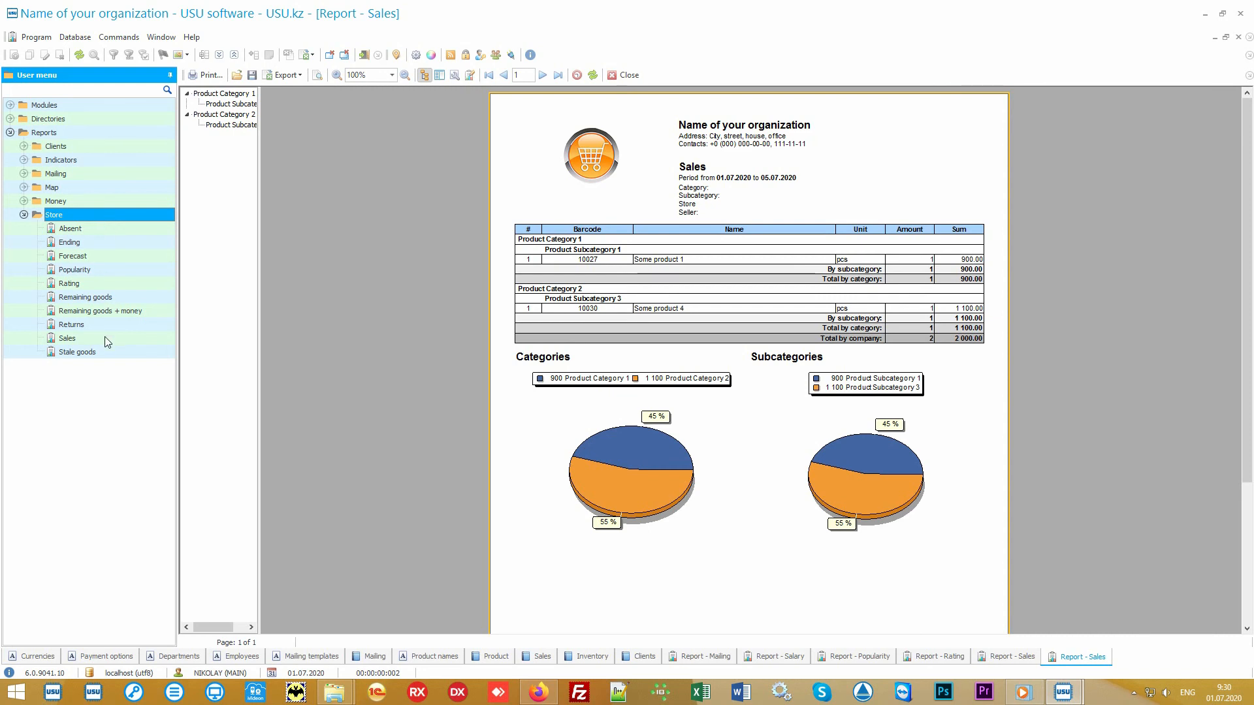
{"action": "double_click", "coordinate": [68, 339]}
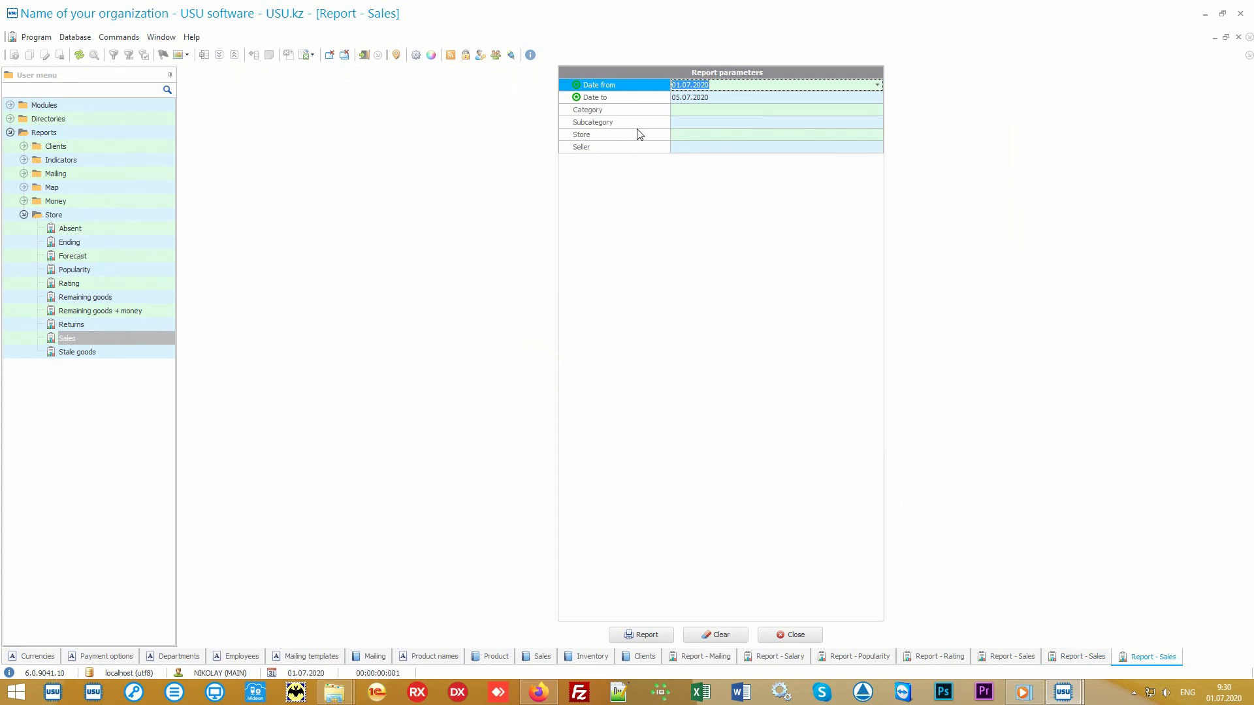
{"action": "left_click", "coordinate": [646, 99]}
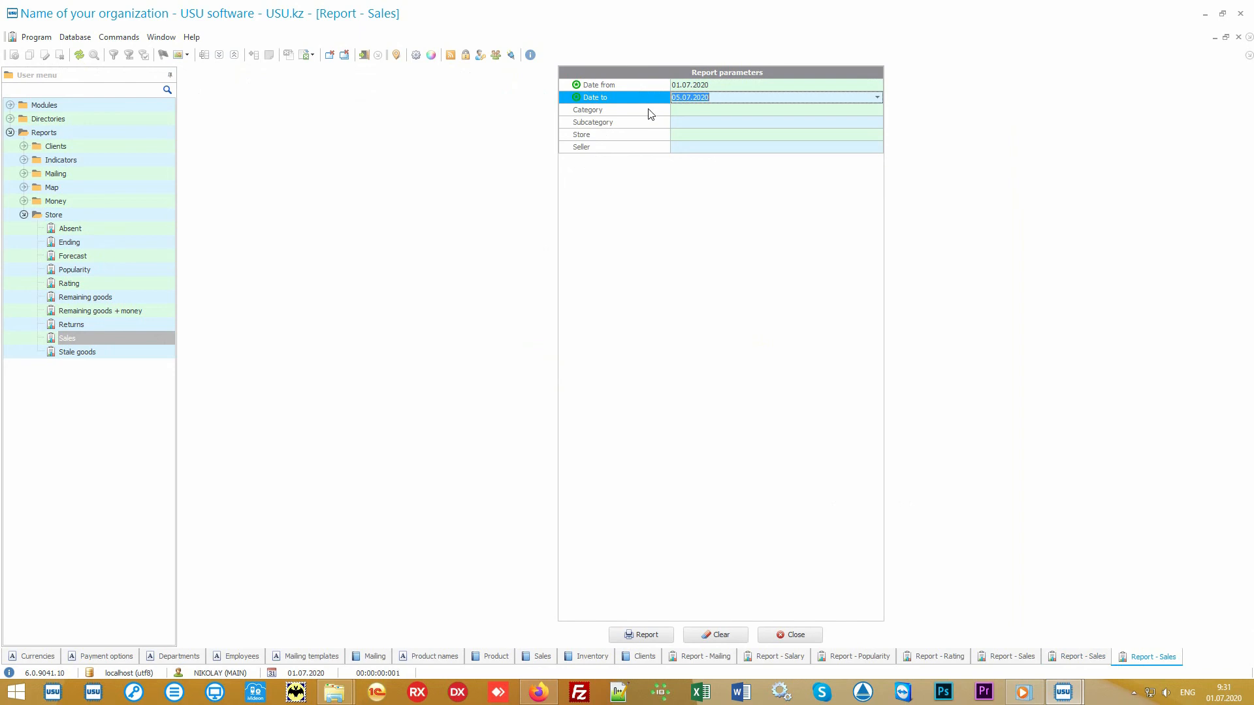
{"action": "left_click", "coordinate": [649, 111]}
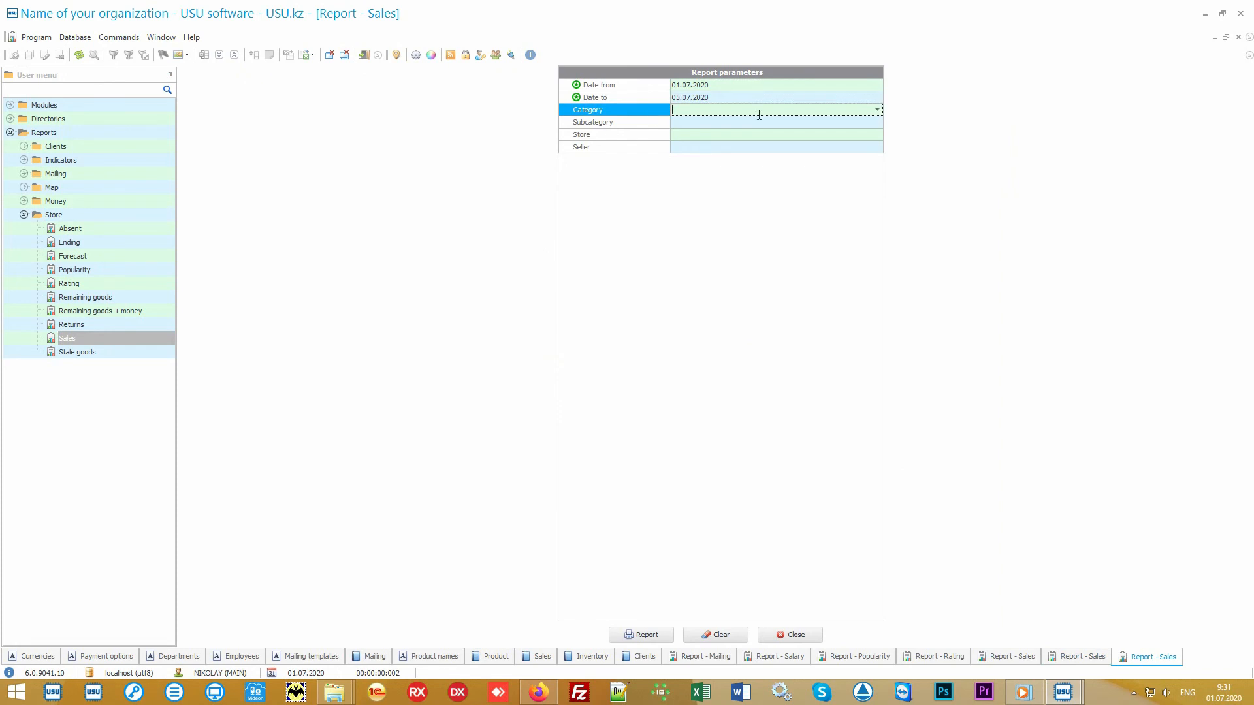
{"action": "left_click", "coordinate": [877, 111]}
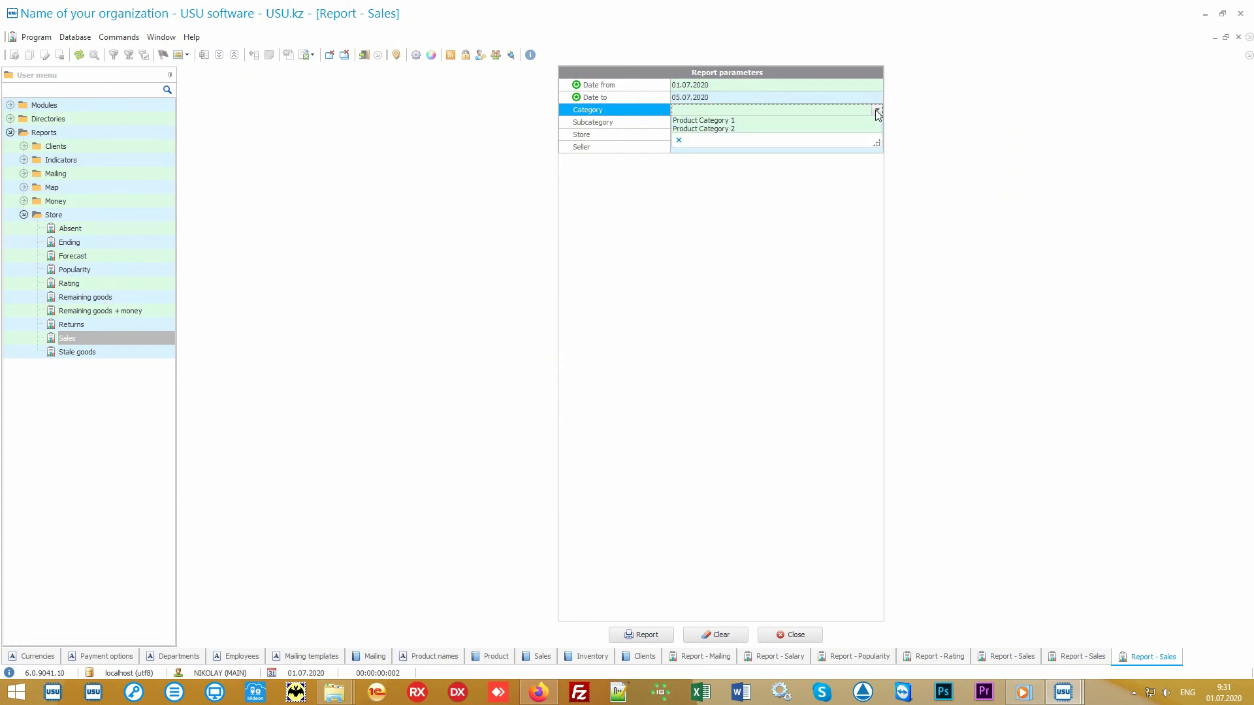
{"action": "left_click", "coordinate": [877, 112]}
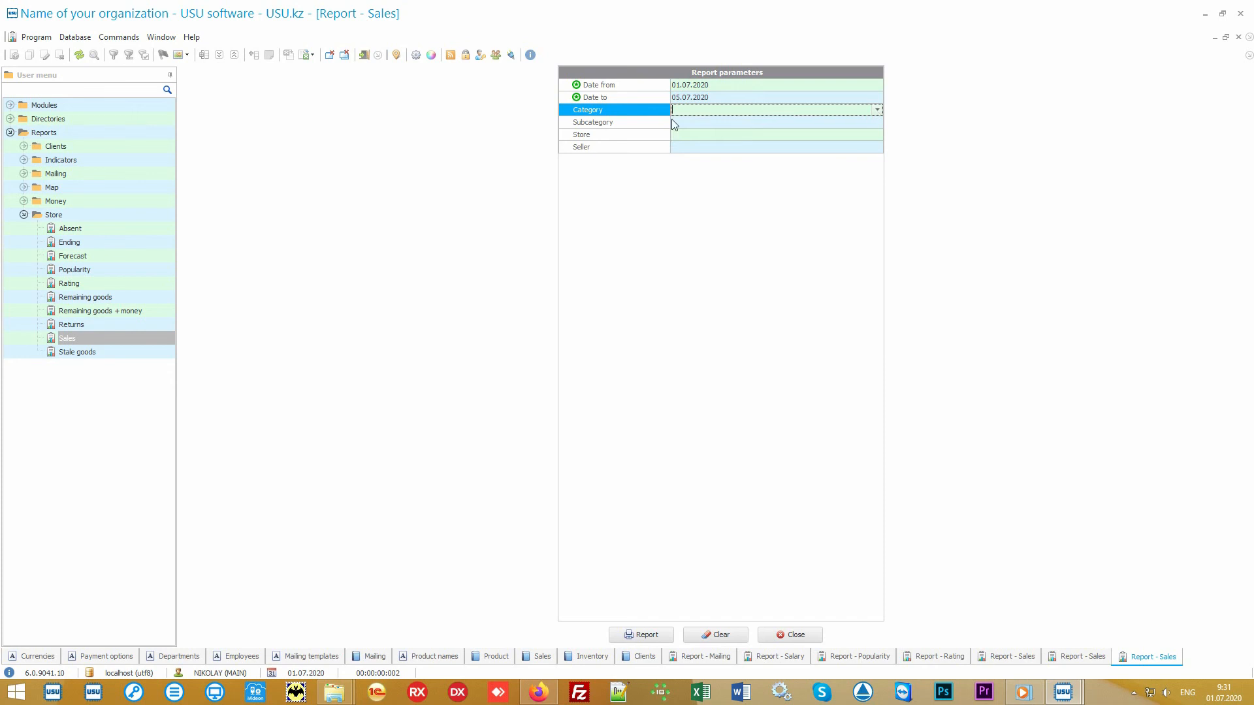
{"action": "left_click", "coordinate": [647, 124]}
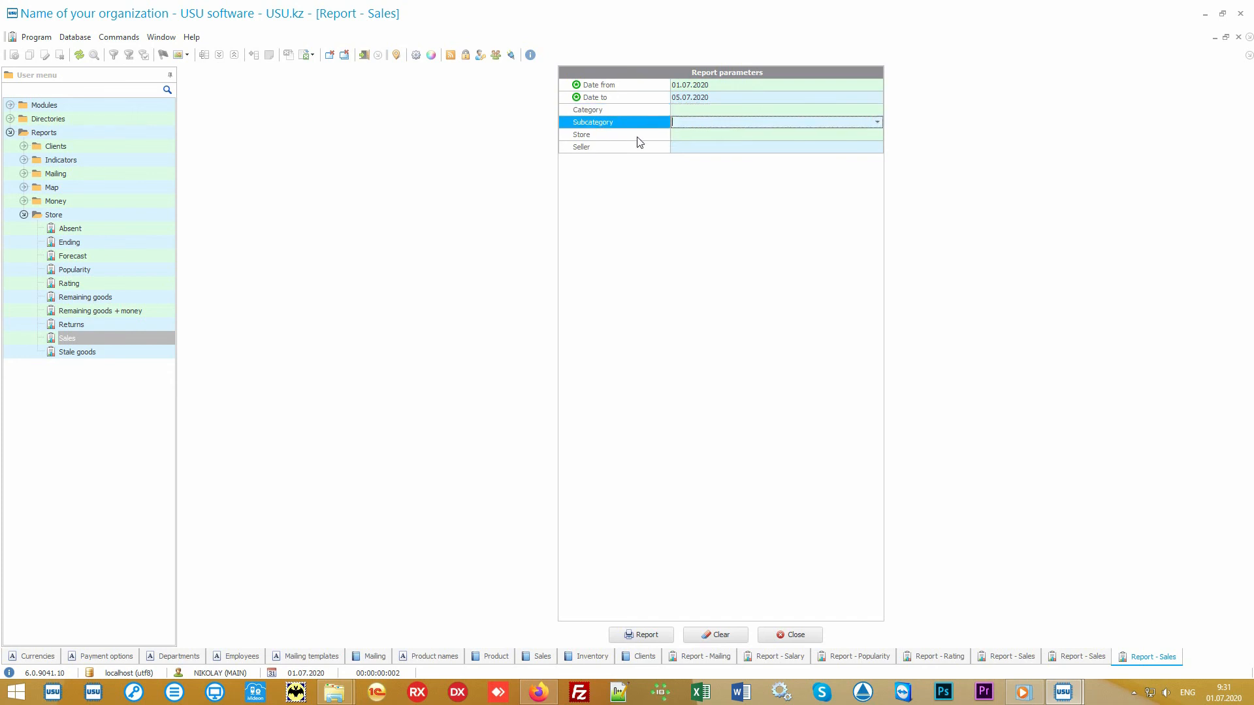
{"action": "left_click", "coordinate": [638, 137]}
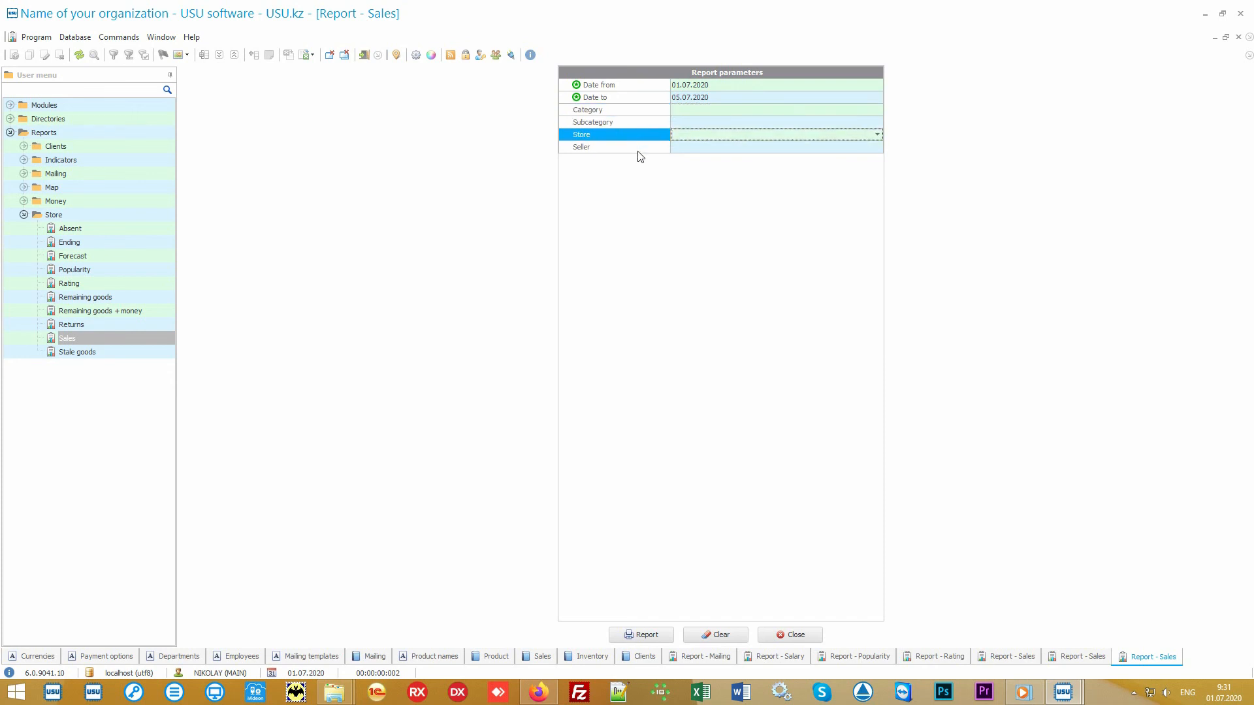
{"action": "left_click", "coordinate": [636, 149]}
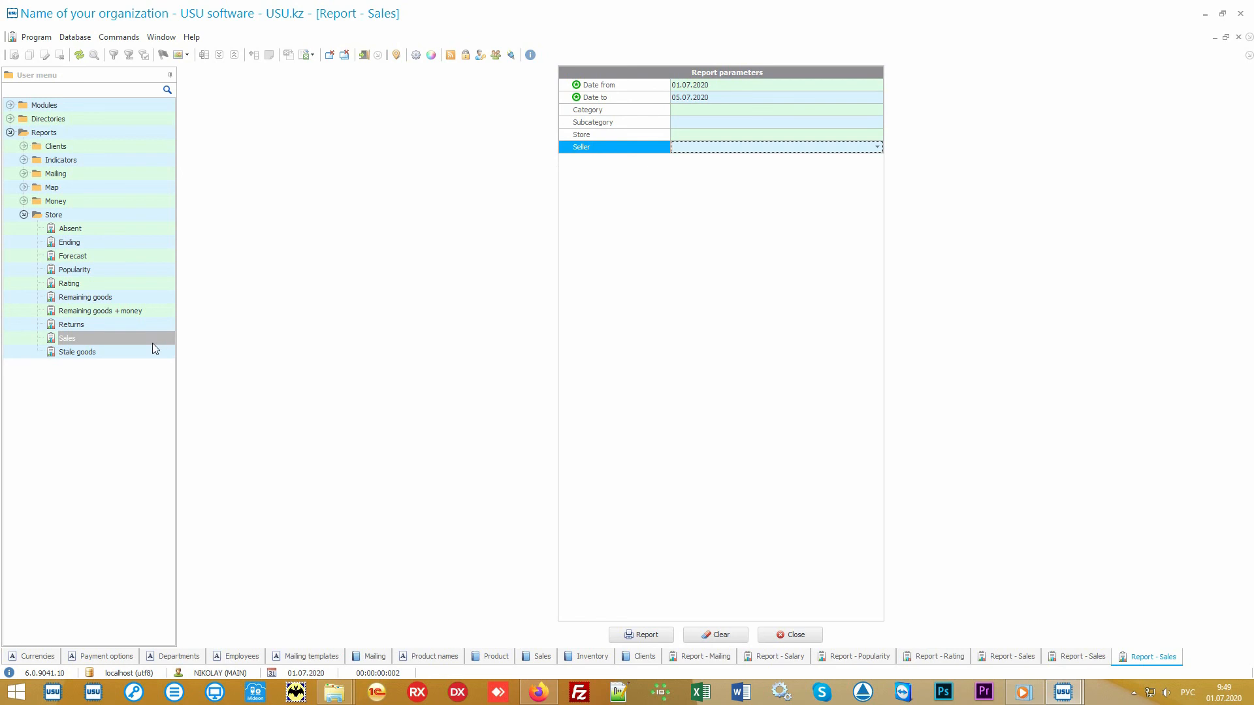
{"action": "left_click", "coordinate": [119, 354]}
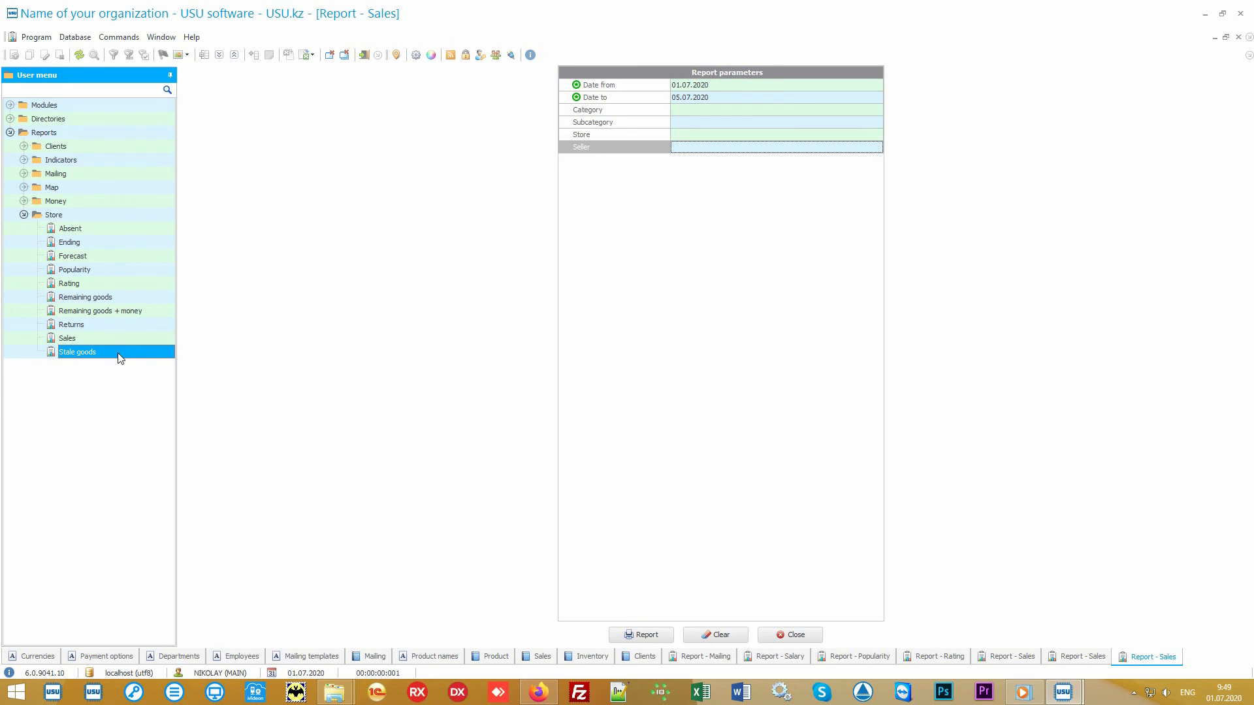
Generate the Stale goods report, then the Absent report showing Some product 6 and 7 at 75%/25%.
{"action": "double_click", "coordinate": [119, 354]}
{"action": "left_click", "coordinate": [640, 636]}
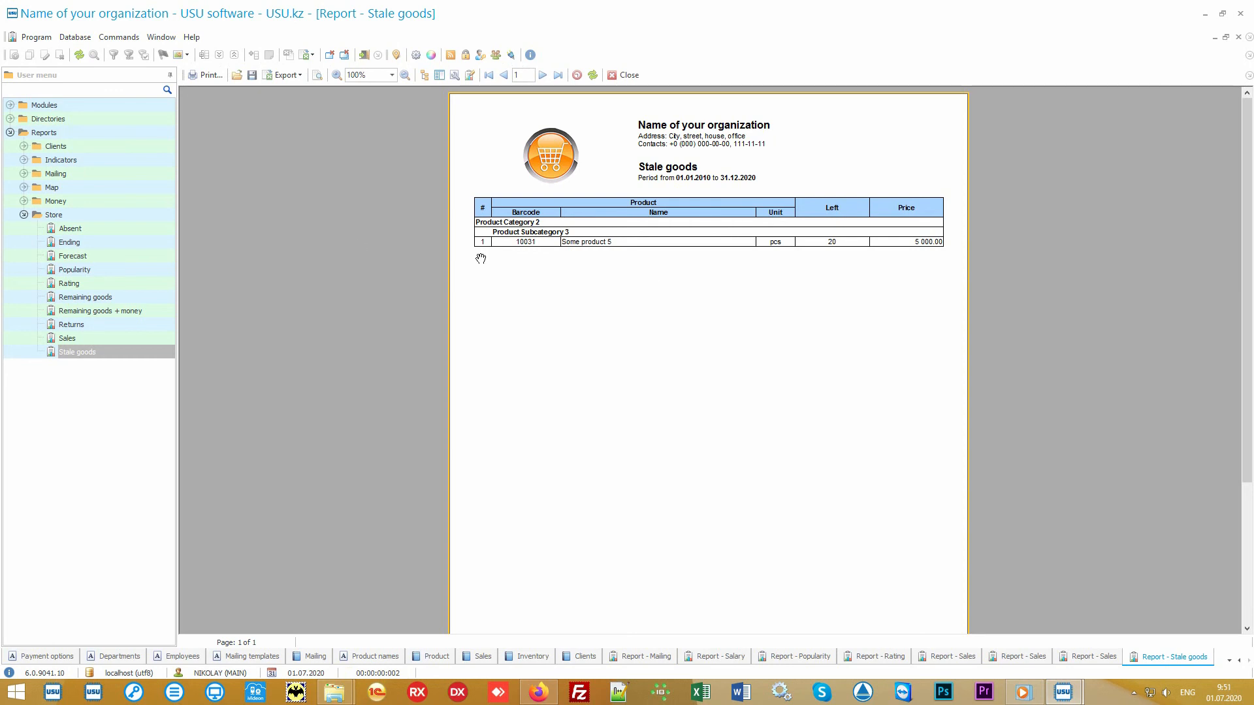
{"action": "left_click", "coordinate": [87, 231]}
{"action": "left_click", "coordinate": [85, 226]}
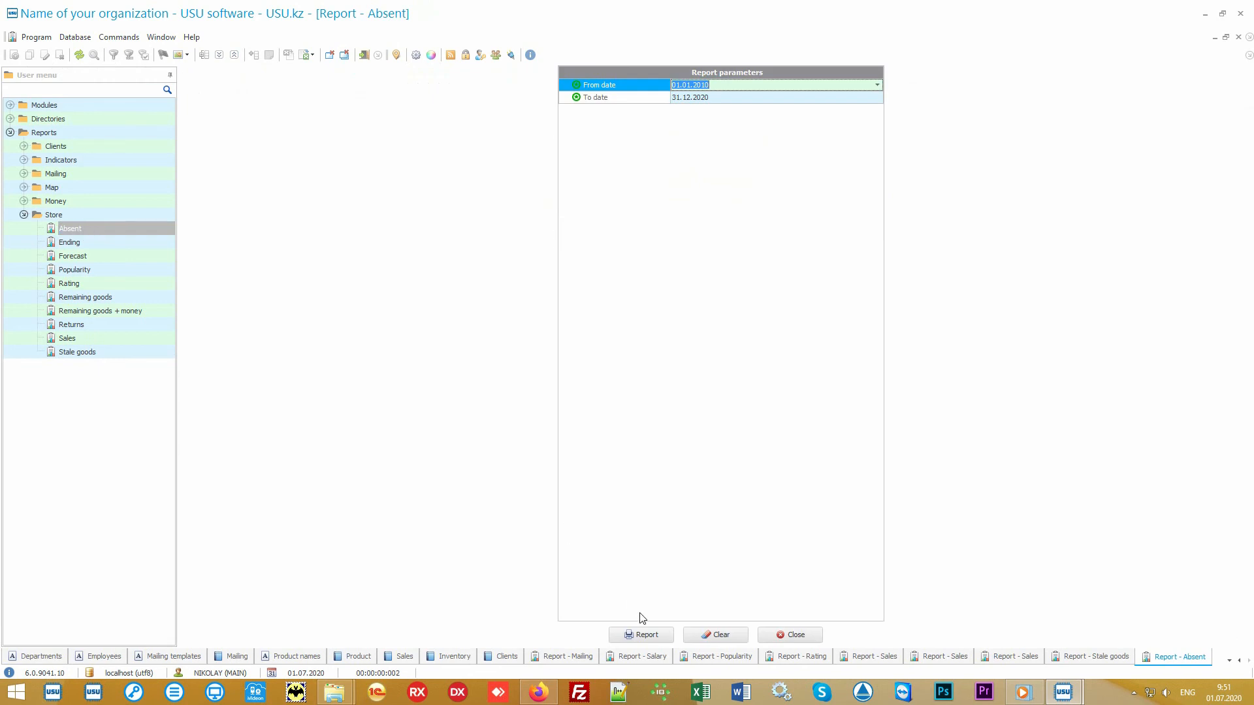
{"action": "left_click", "coordinate": [655, 635]}
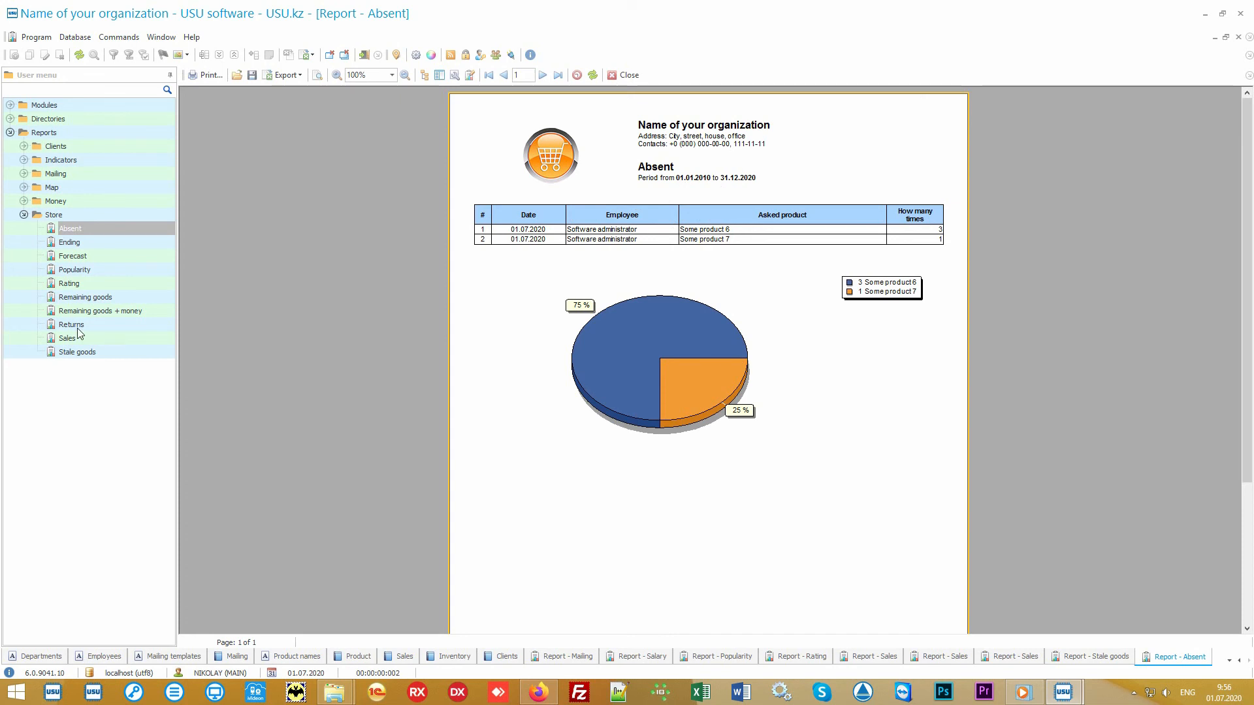
Generate the Returns report, then the Forecast report for 01.06.2020–01.07.2020.
{"action": "double_click", "coordinate": [83, 324]}
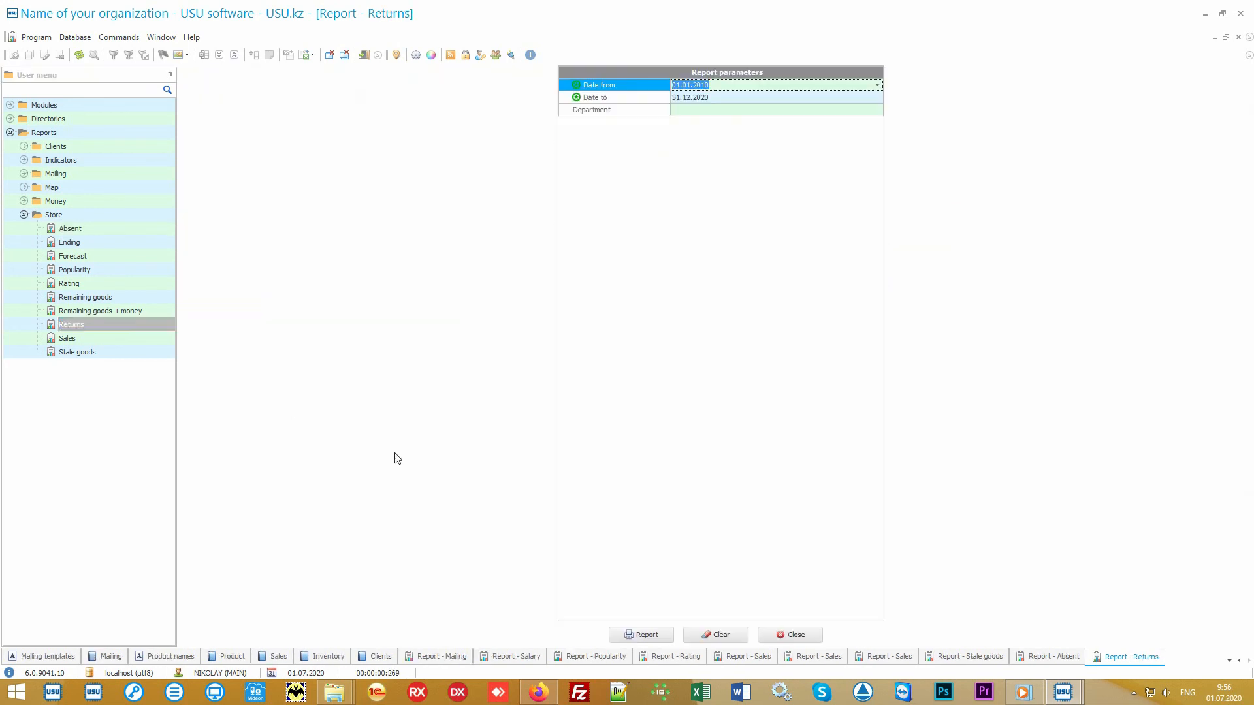
{"action": "left_click", "coordinate": [640, 632]}
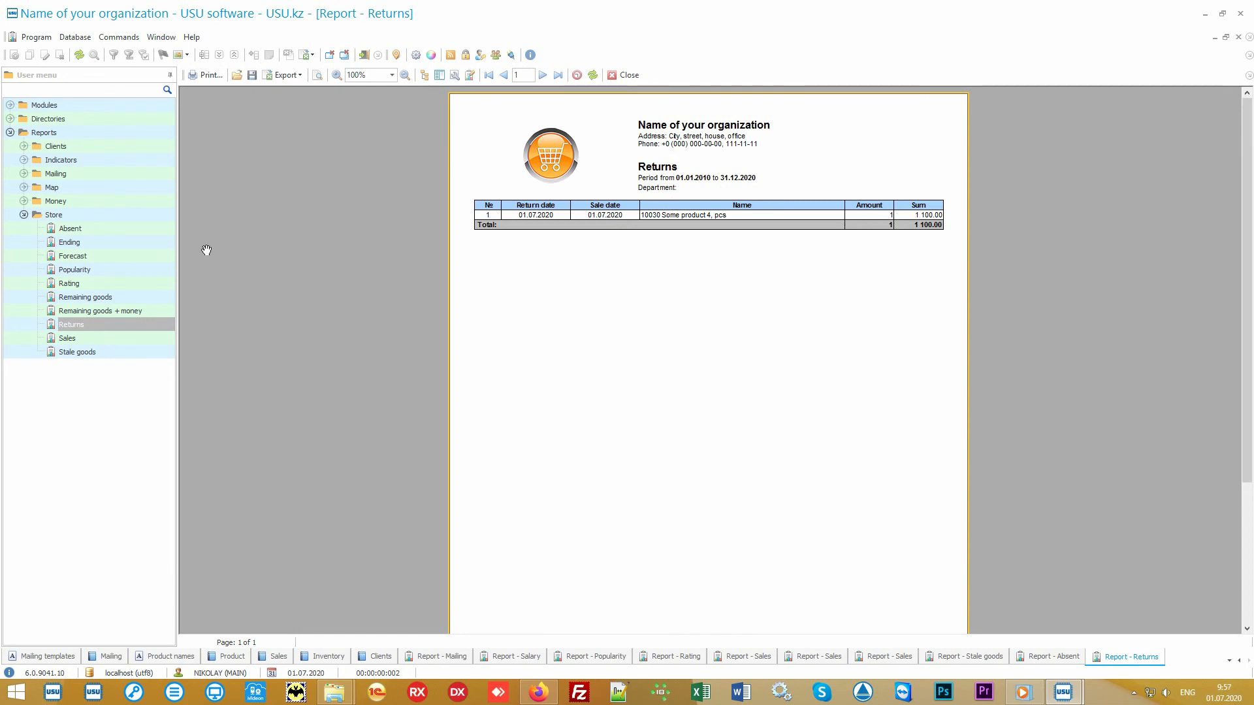
{"action": "left_click", "coordinate": [107, 260]}
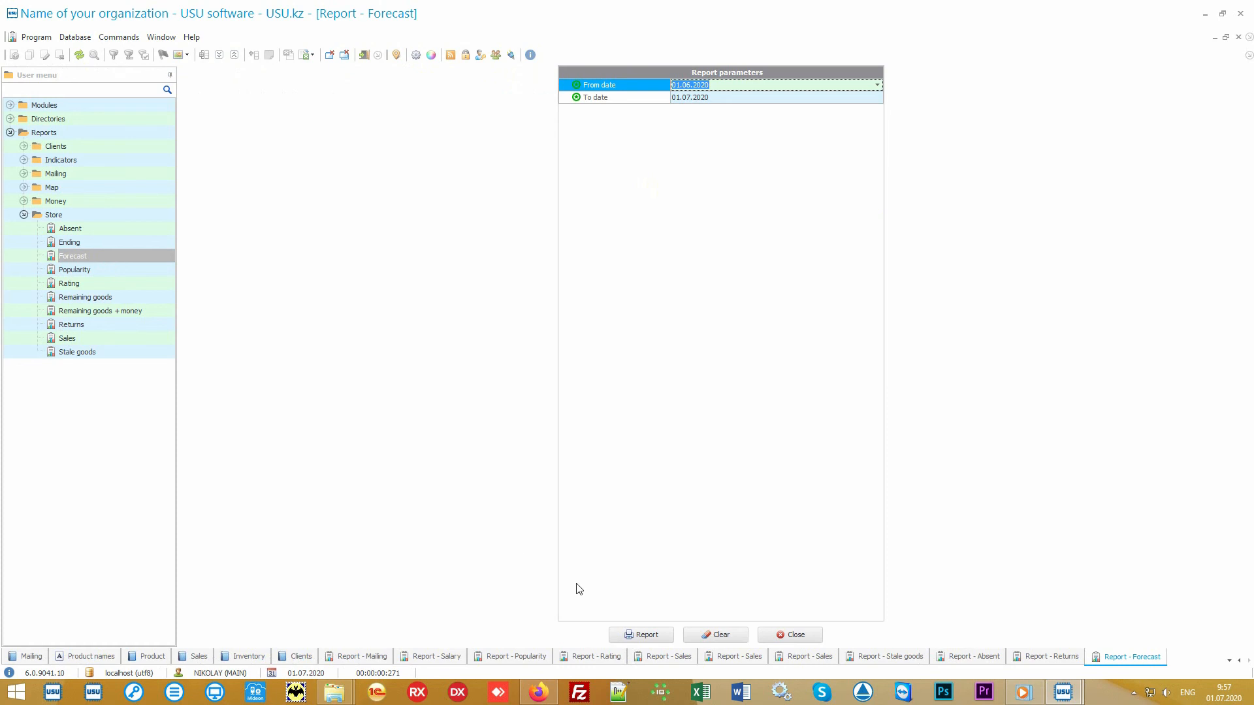
{"action": "left_click", "coordinate": [647, 635]}
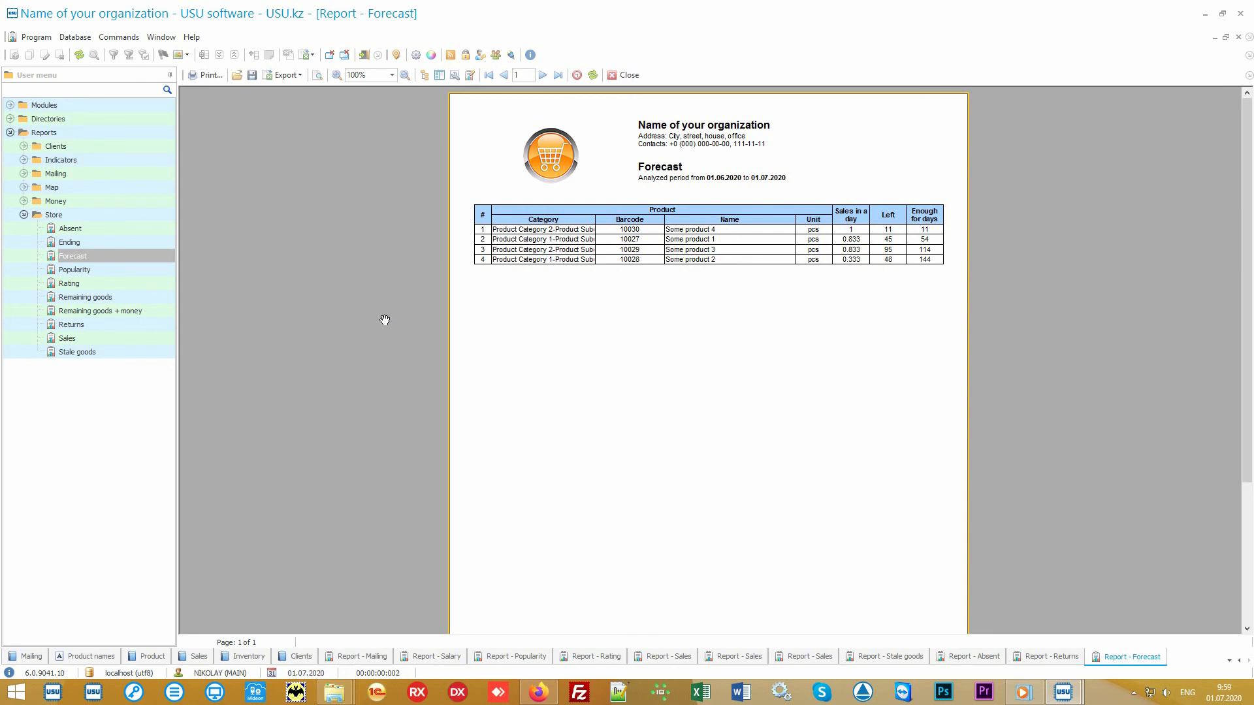
Open the Ending report, then generate the Remaining goods report for 01.07.2020.
{"action": "double_click", "coordinate": [139, 241]}
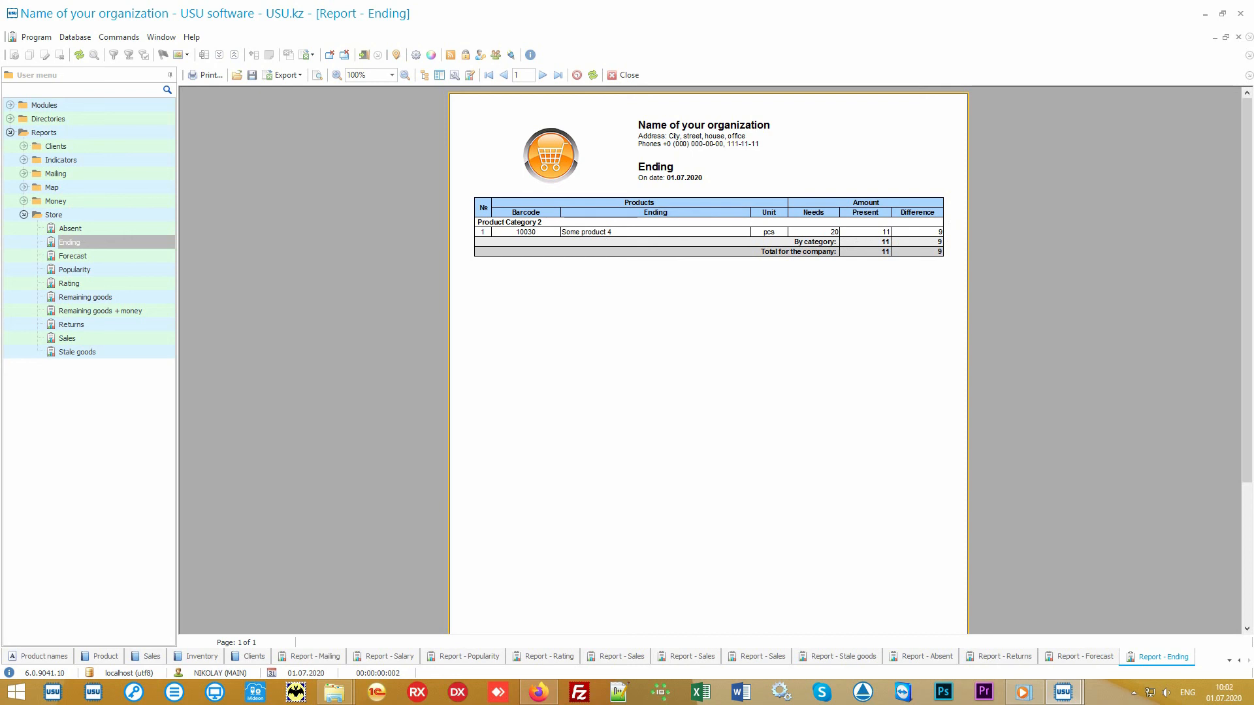
{"action": "left_click", "coordinate": [125, 299]}
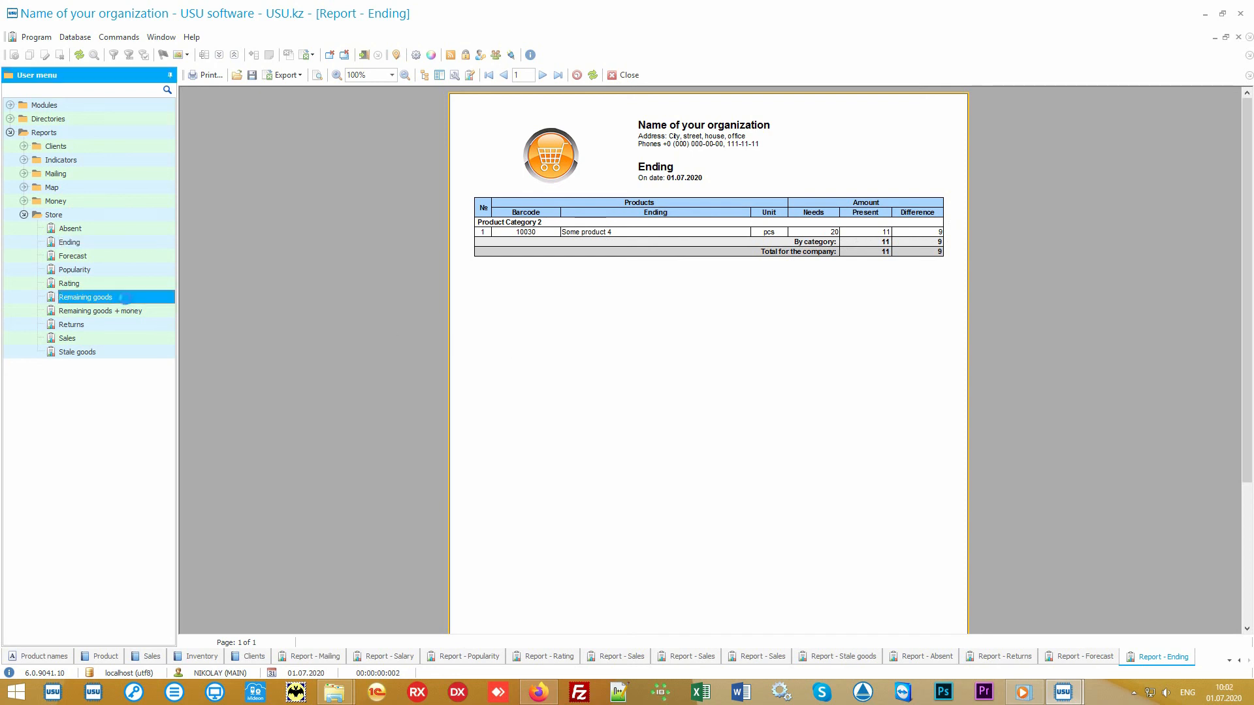
{"action": "left_click", "coordinate": [652, 632]}
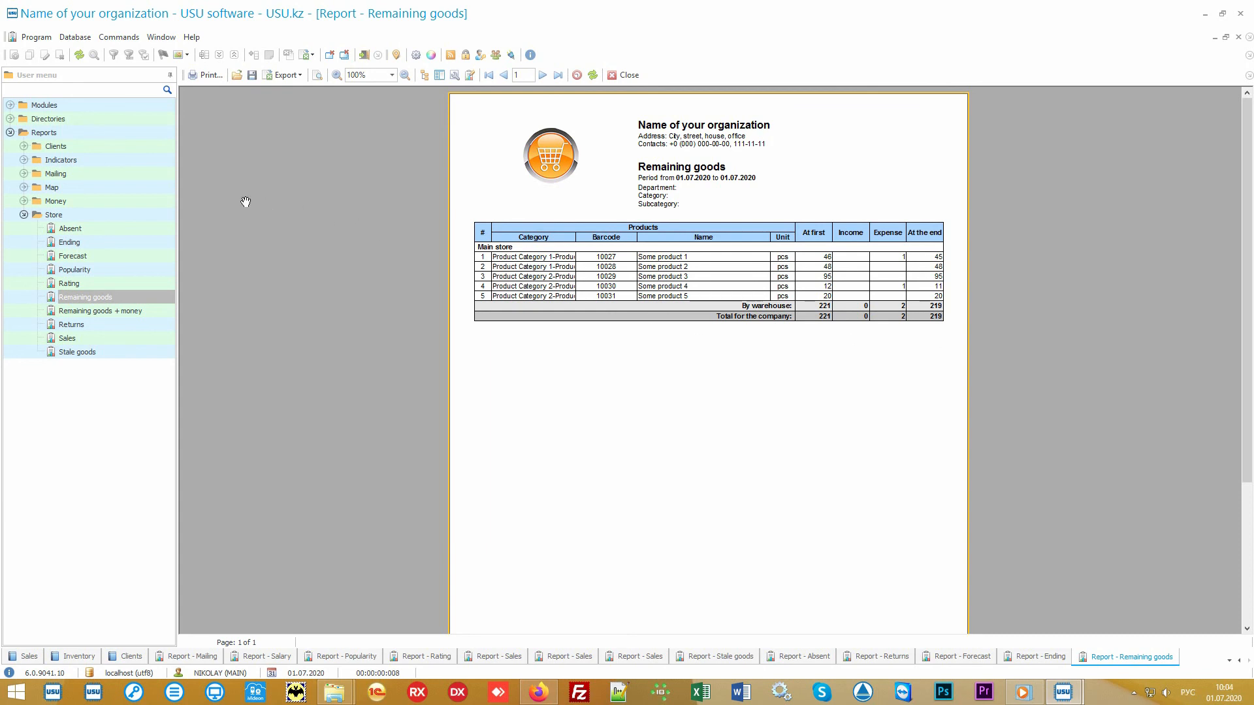
Expand Money reports, collapse Store, and open the Directories > Money > Financial items directory.
{"action": "double_click", "coordinate": [123, 201]}
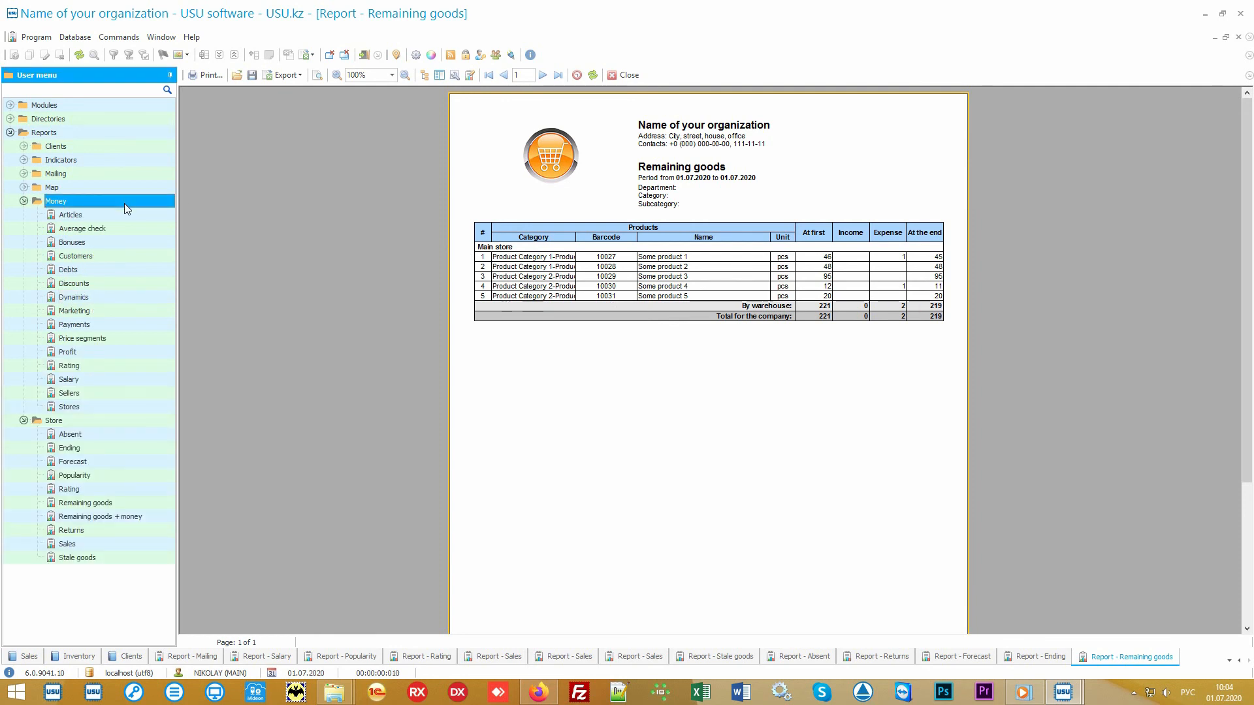
{"action": "left_click", "coordinate": [45, 424]}
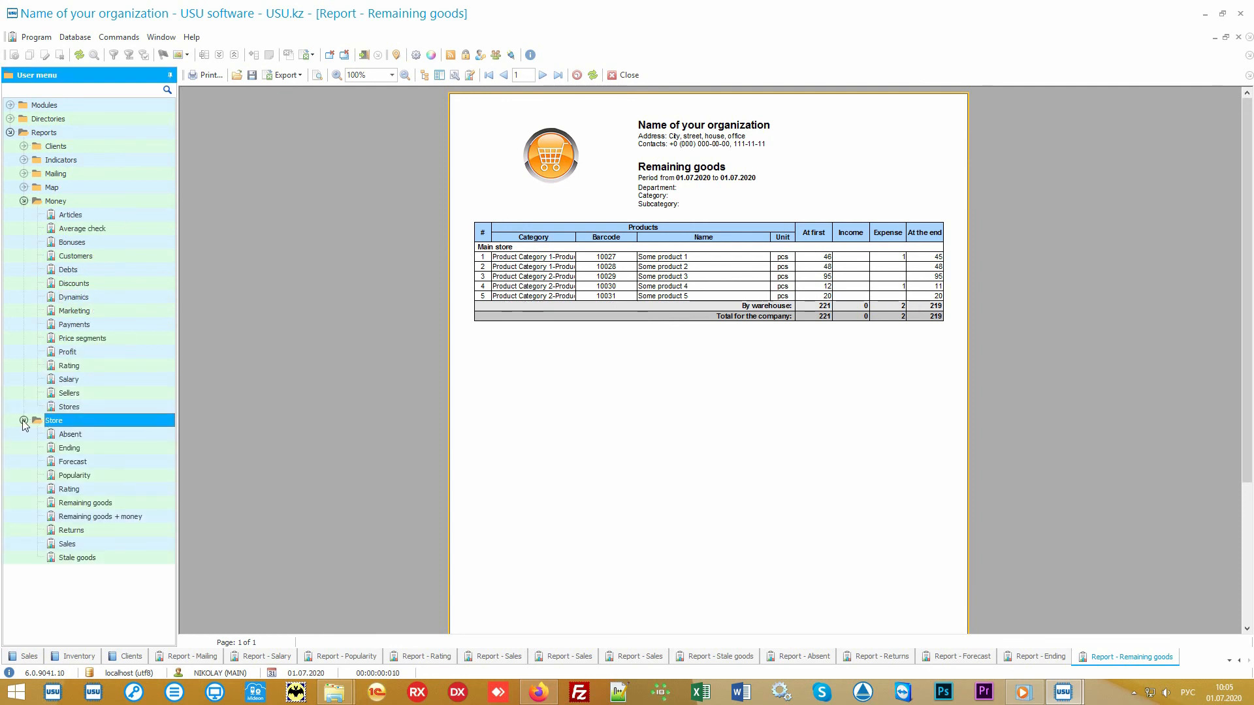
{"action": "left_click", "coordinate": [24, 422]}
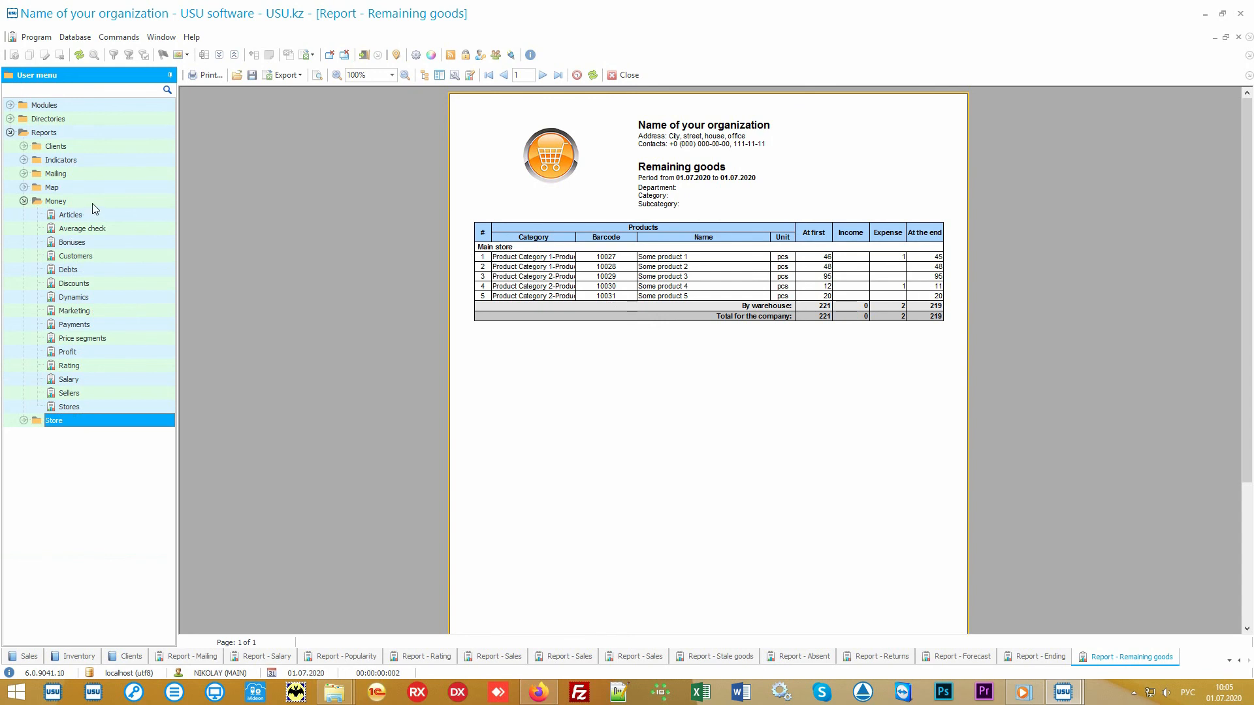
{"action": "left_click", "coordinate": [56, 201]}
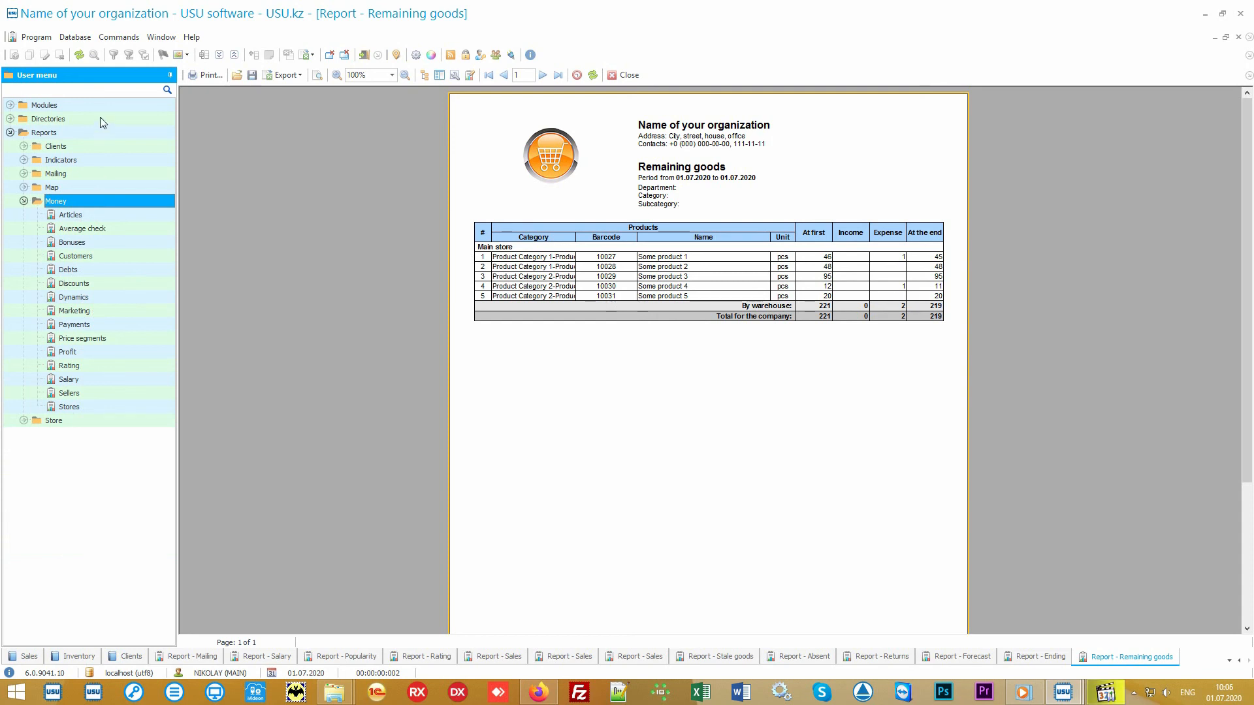
{"action": "double_click", "coordinate": [99, 118]}
{"action": "double_click", "coordinate": [89, 172]}
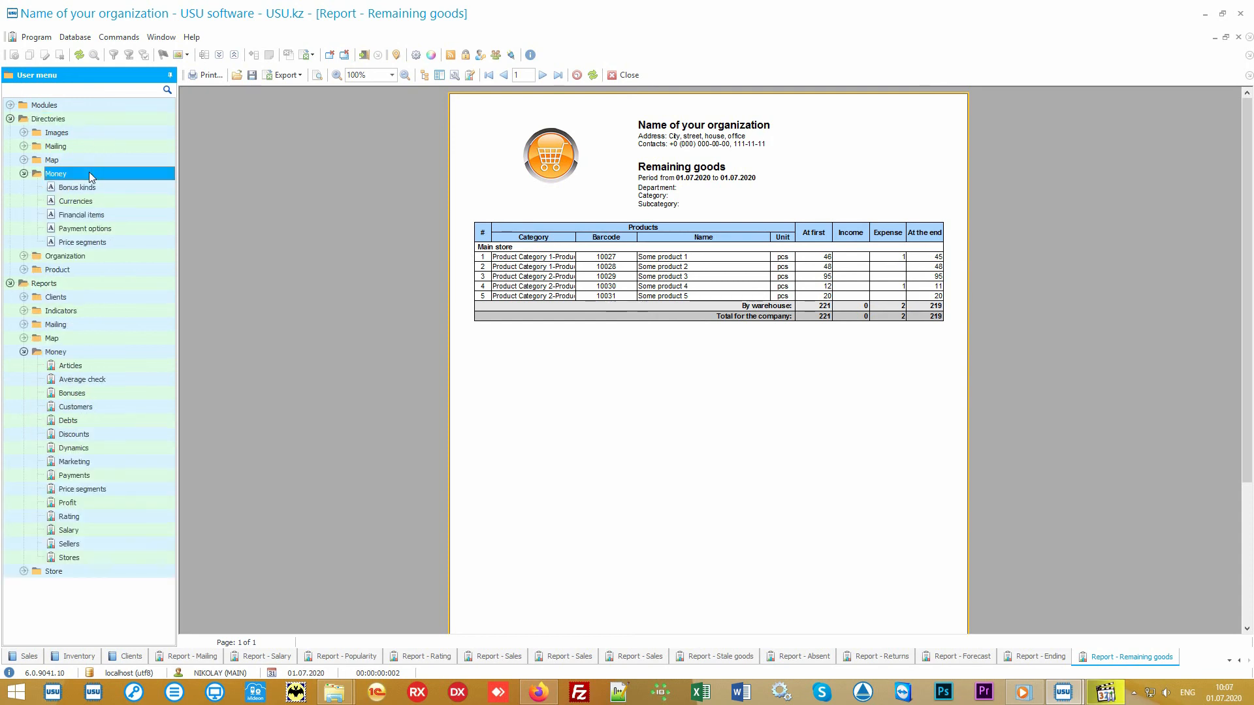
{"action": "double_click", "coordinate": [124, 214]}
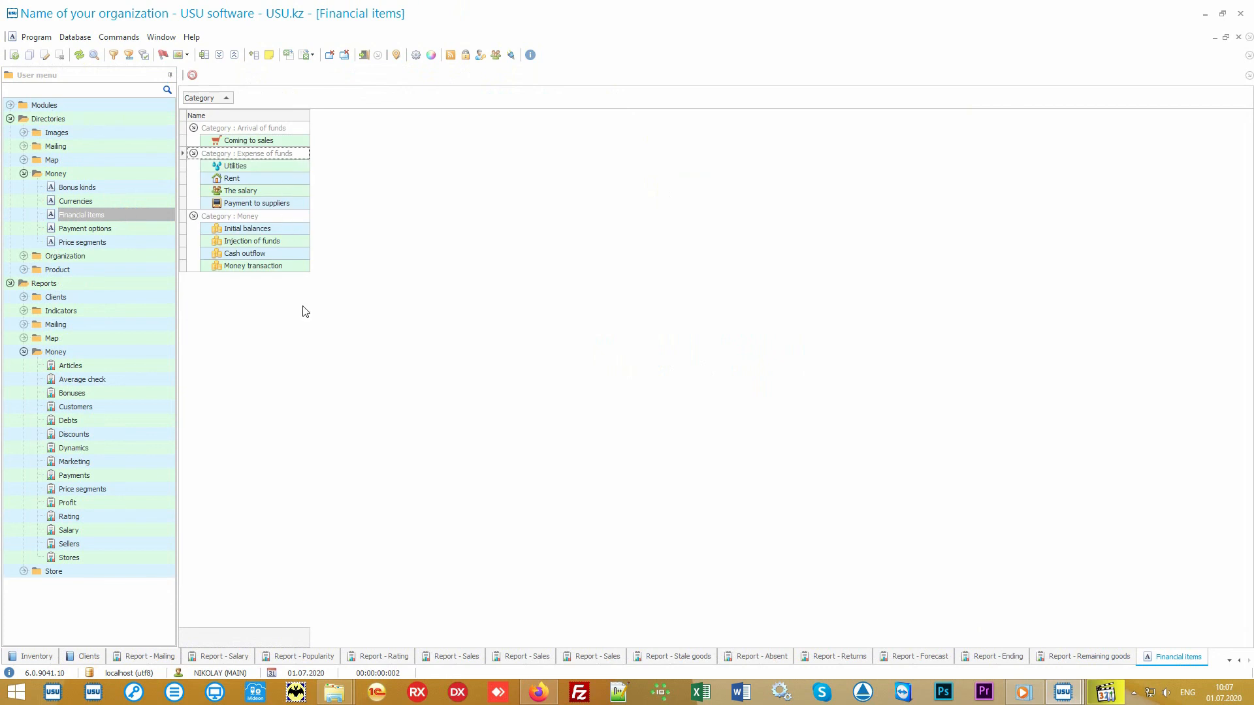
Generate the Articles report of financial items for 01.01.2010–31.12.2020.
{"action": "double_click", "coordinate": [118, 364]}
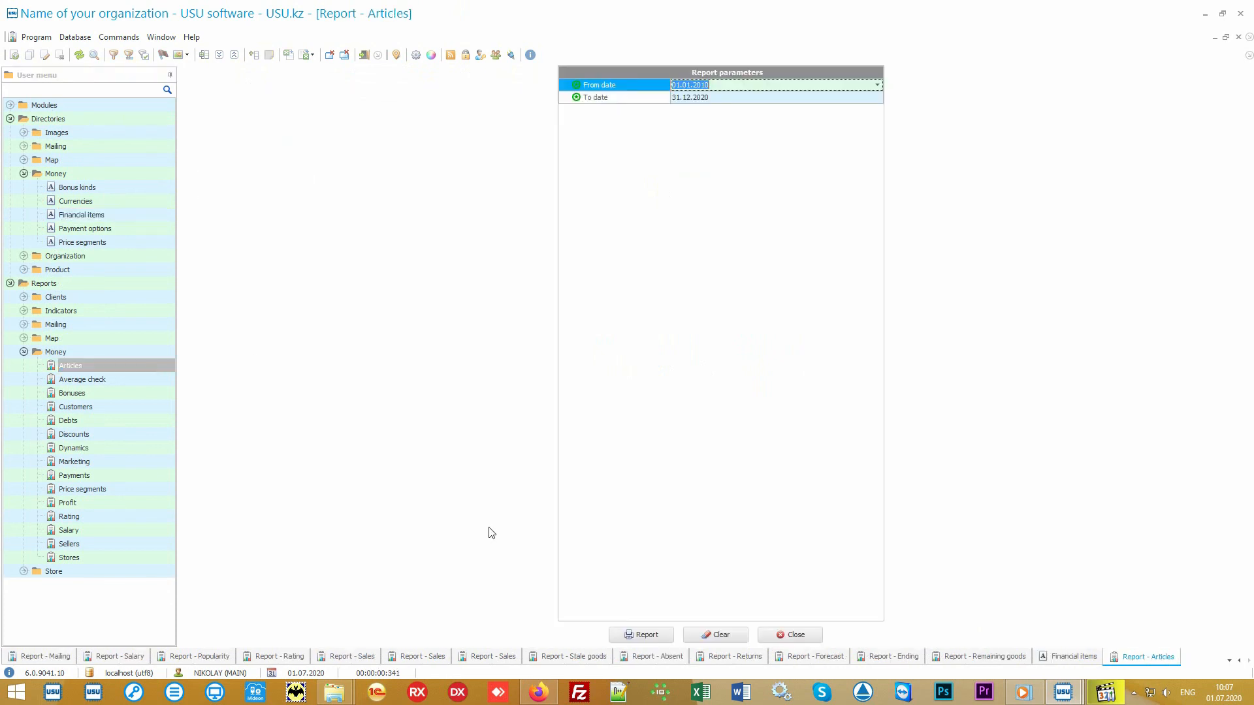
{"action": "left_click", "coordinate": [641, 634]}
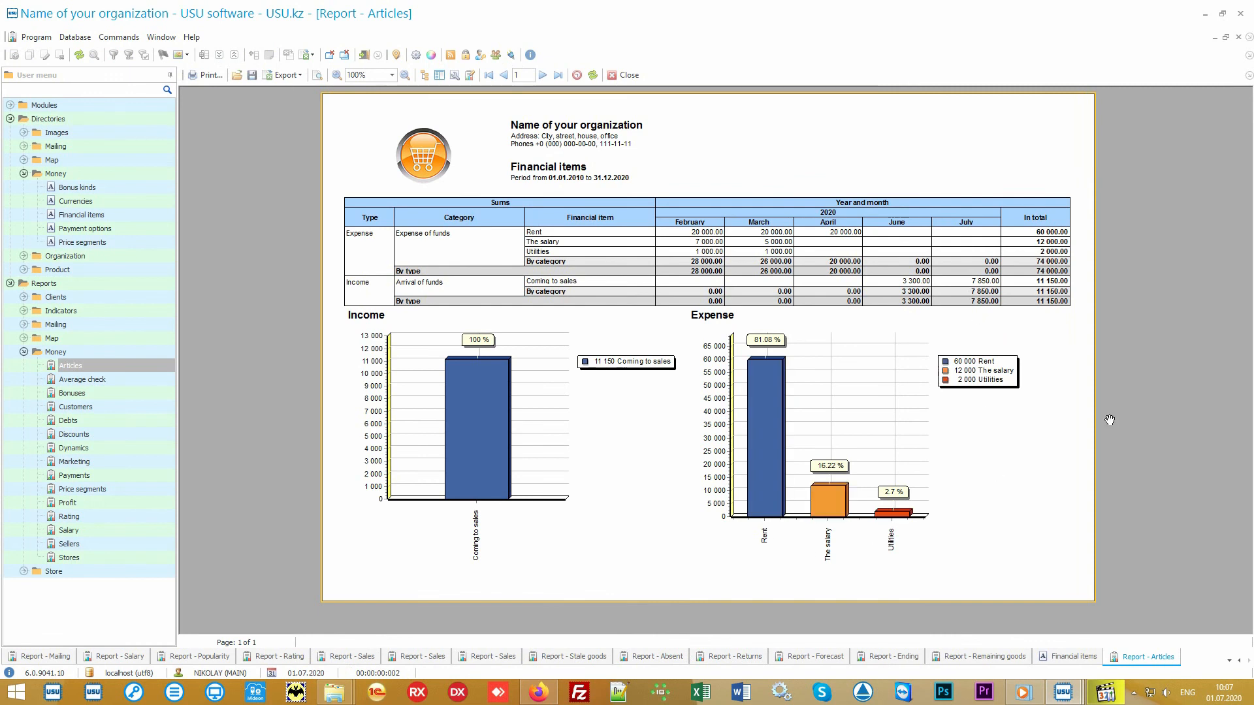
{"action": "key", "text": "alt+shift"}
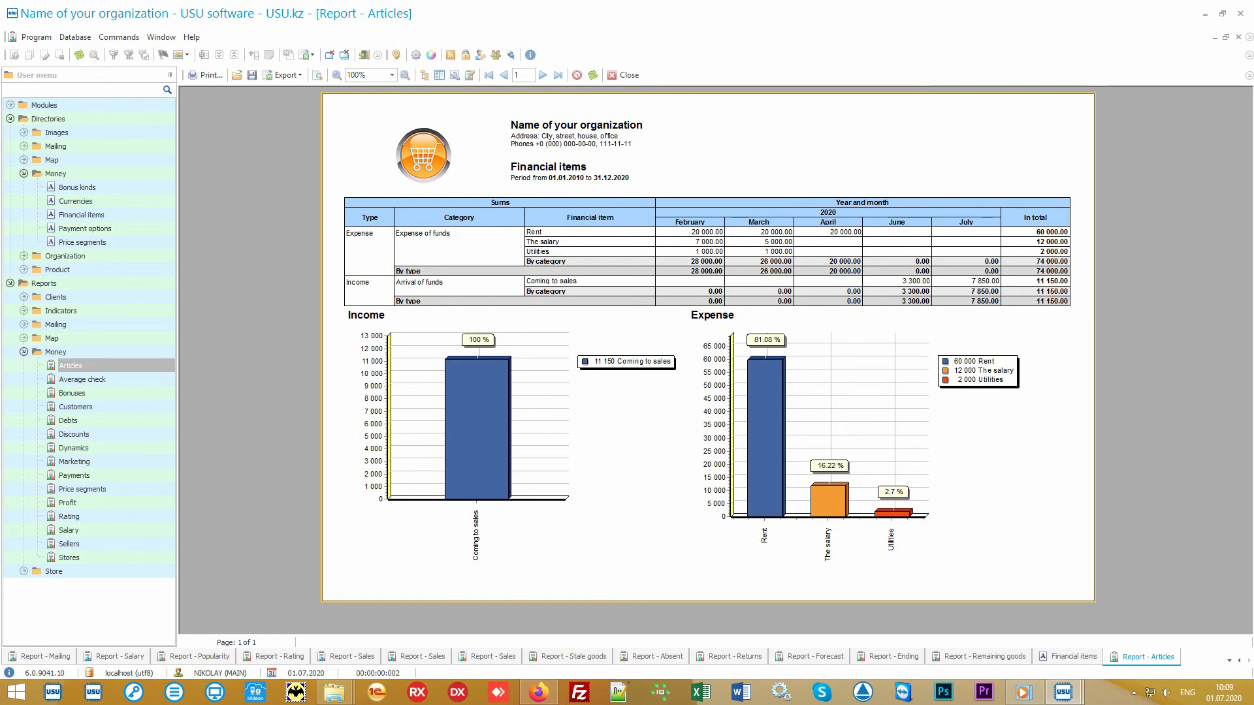
Generate the Average check report, then the Price segments report for 2010–2020.
{"action": "left_click", "coordinate": [115, 378]}
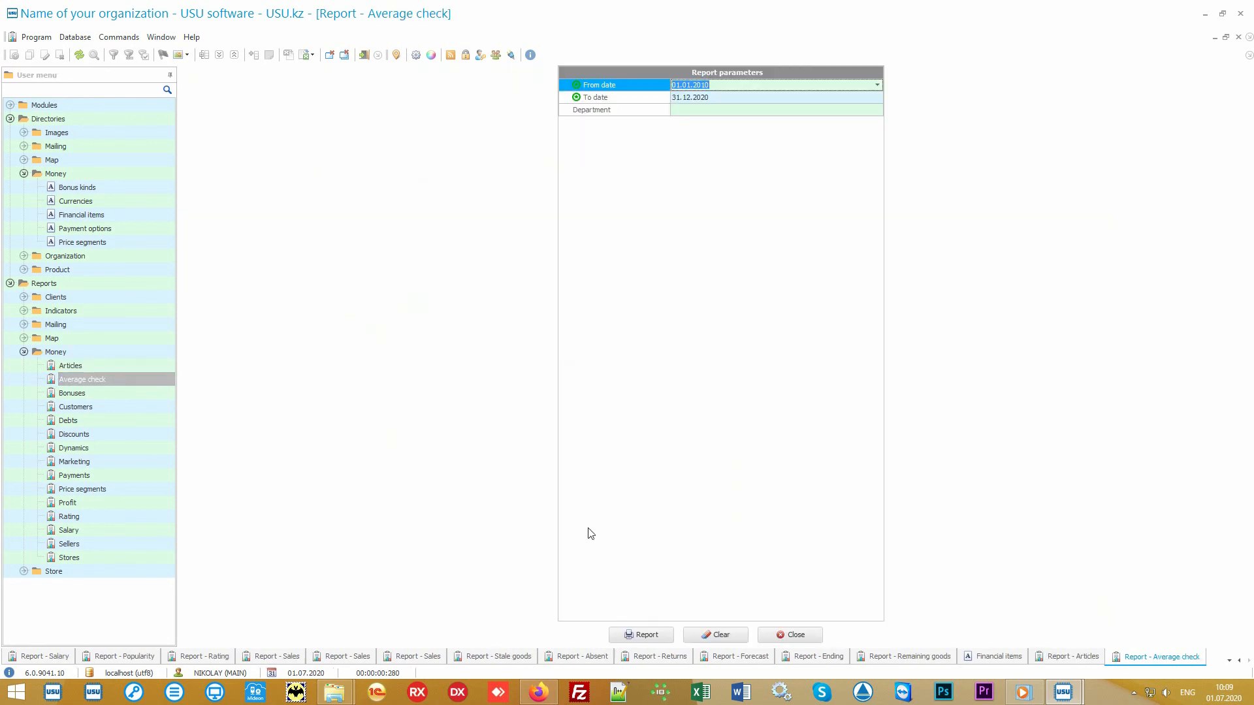
{"action": "left_click", "coordinate": [664, 633]}
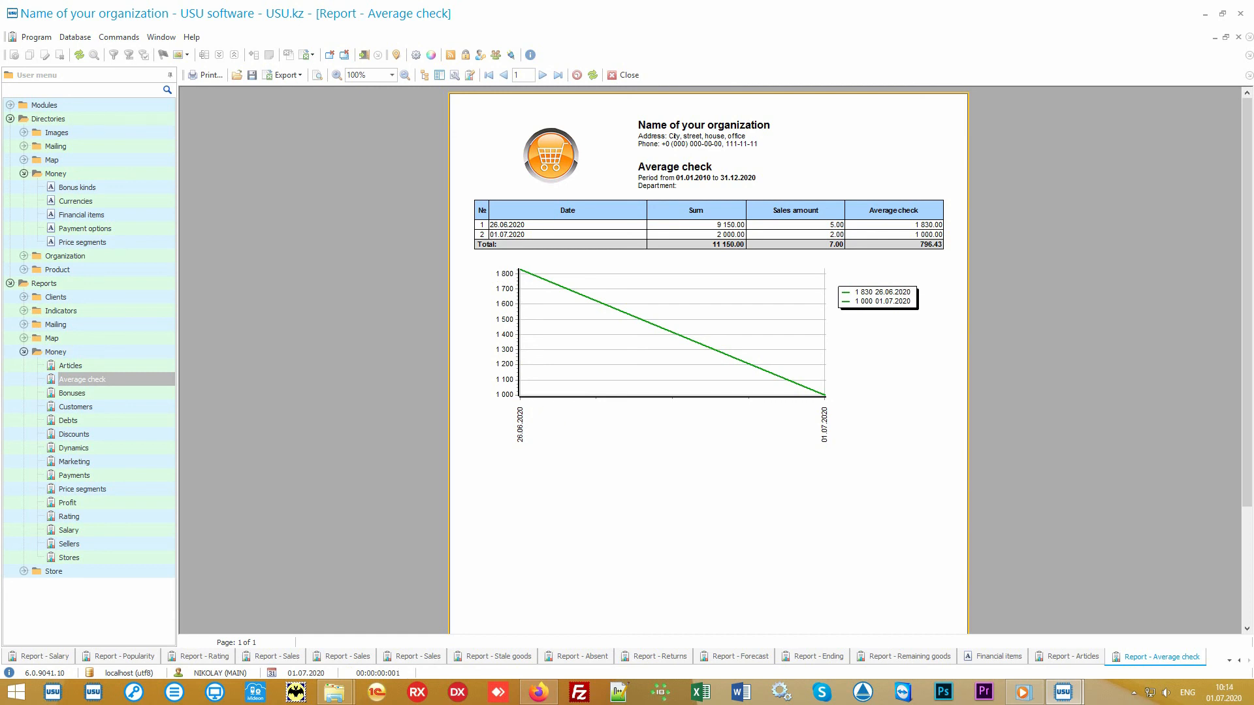
{"action": "left_click", "coordinate": [140, 488]}
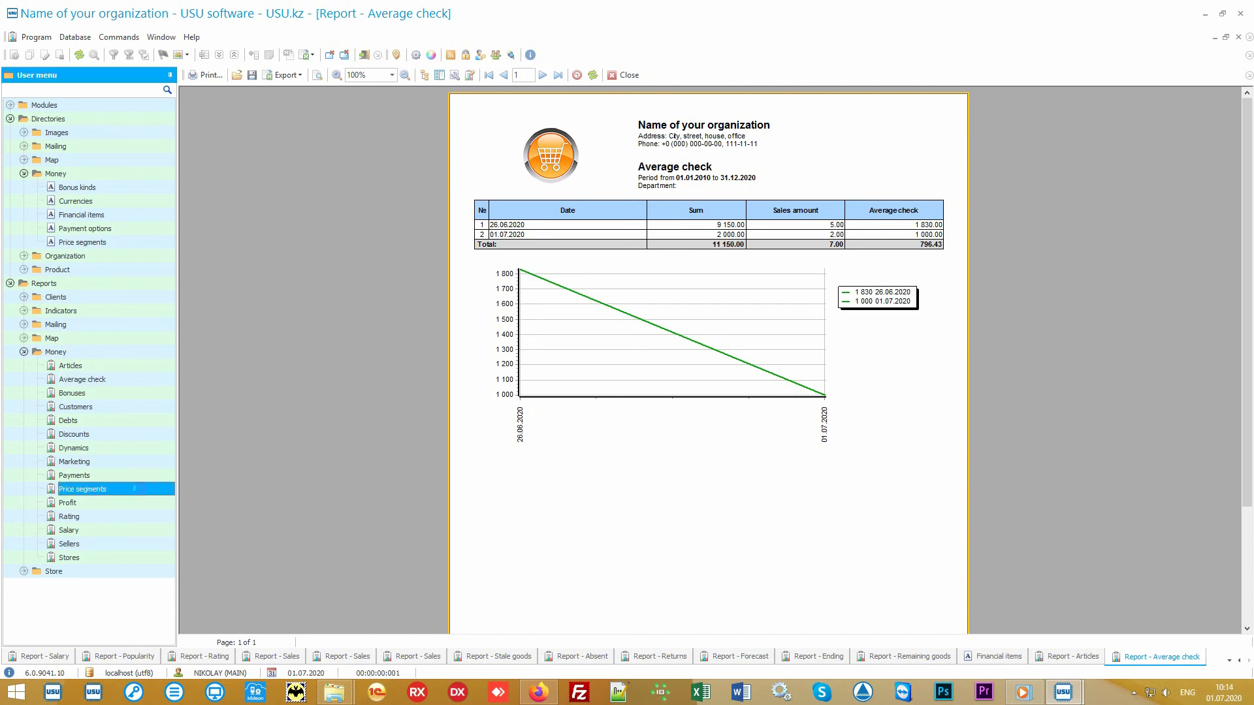
{"action": "left_click", "coordinate": [641, 631]}
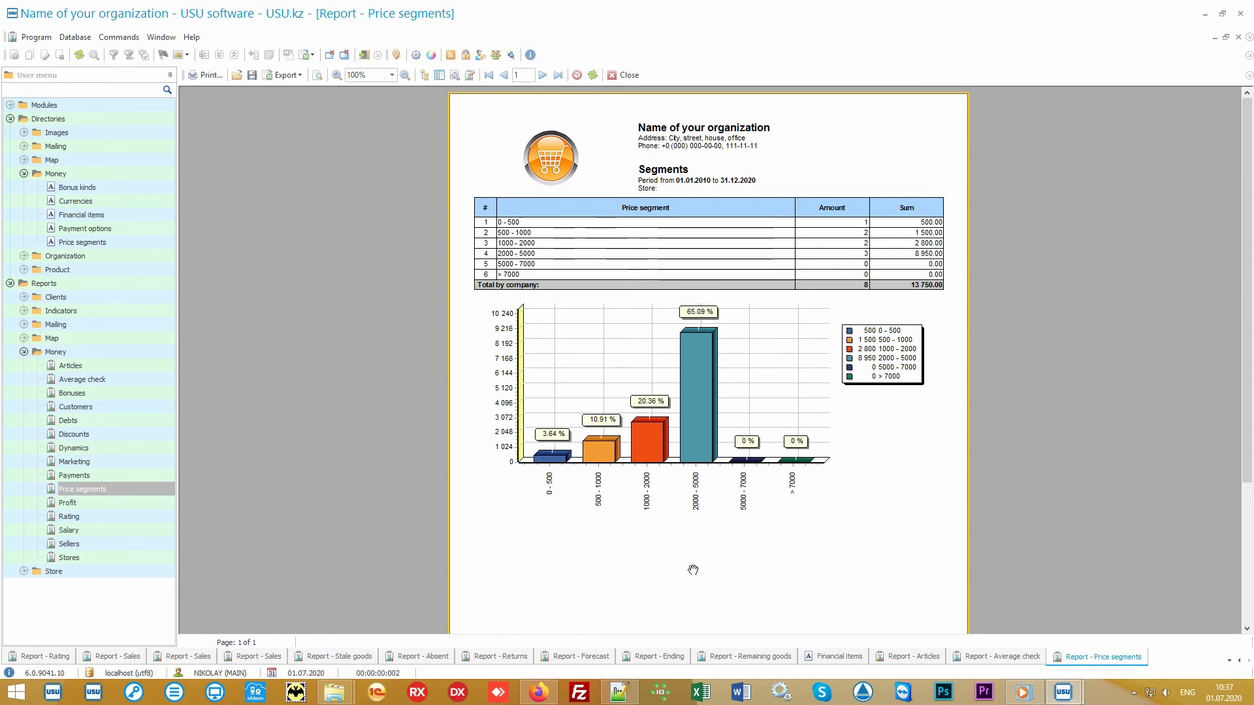
Generate the Rating report, then the Marketing report of clients by source.
{"action": "left_click", "coordinate": [119, 521]}
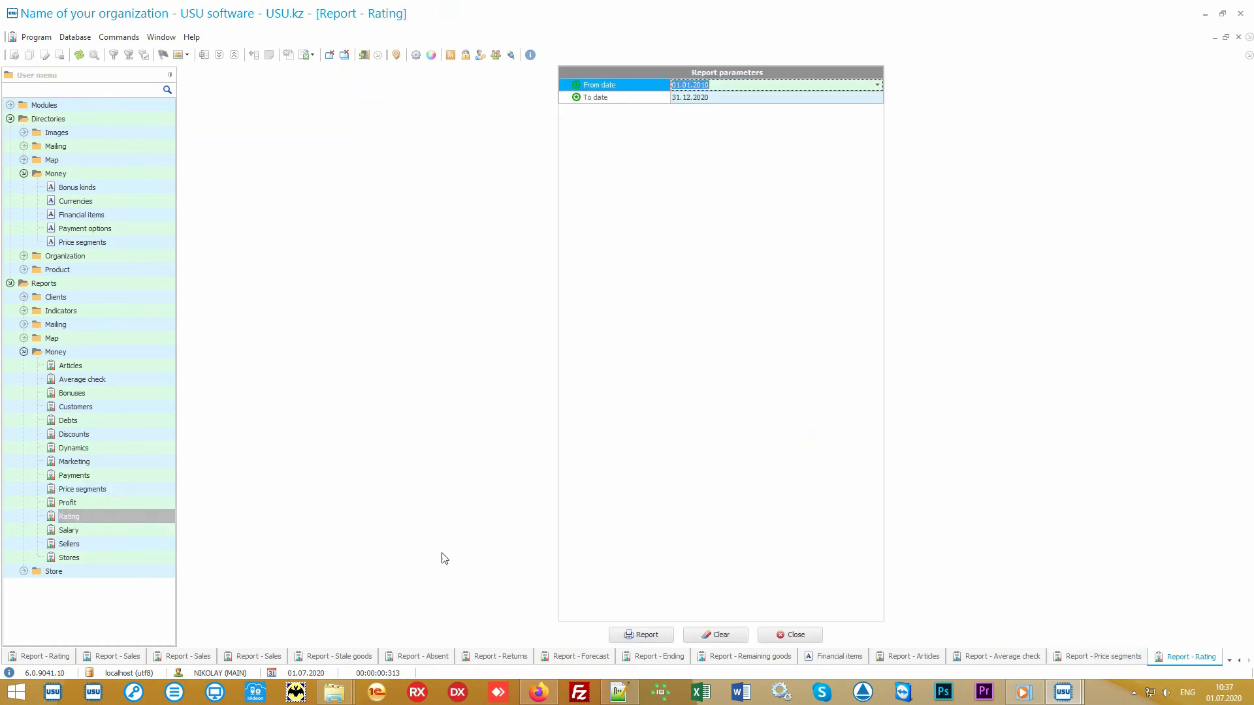
{"action": "left_click", "coordinate": [642, 635]}
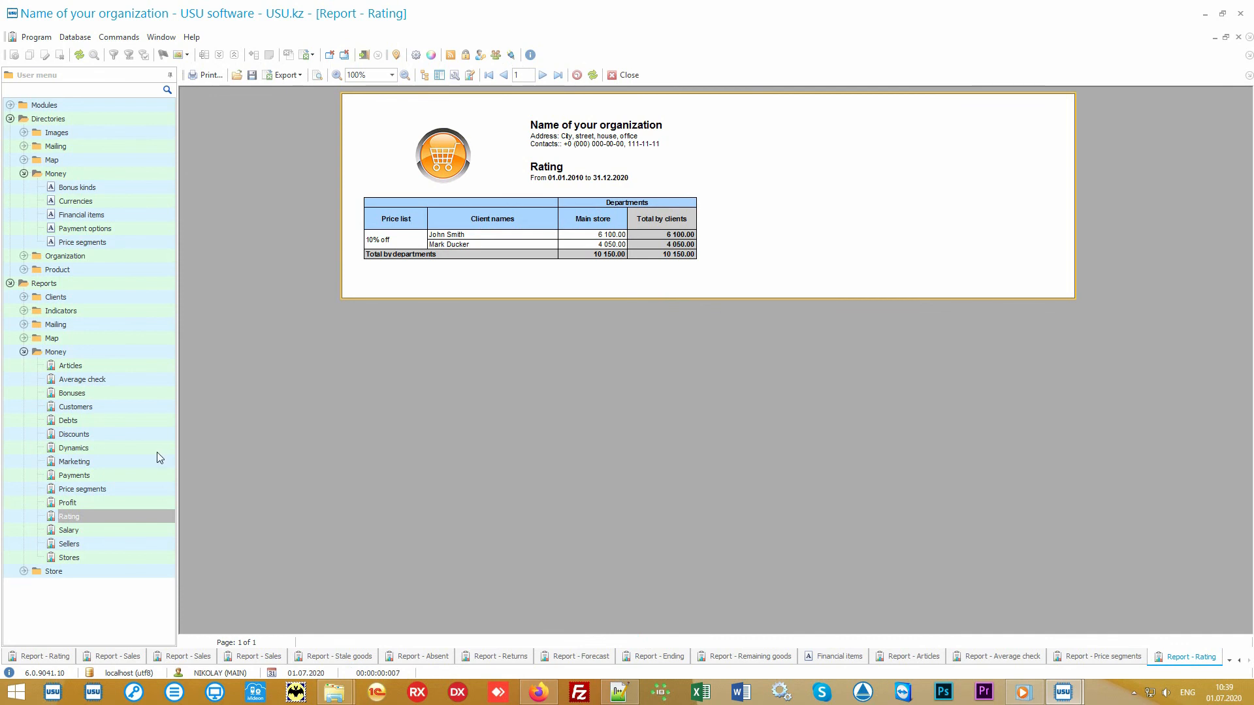
{"action": "left_click", "coordinate": [124, 460]}
{"action": "left_click", "coordinate": [630, 635]}
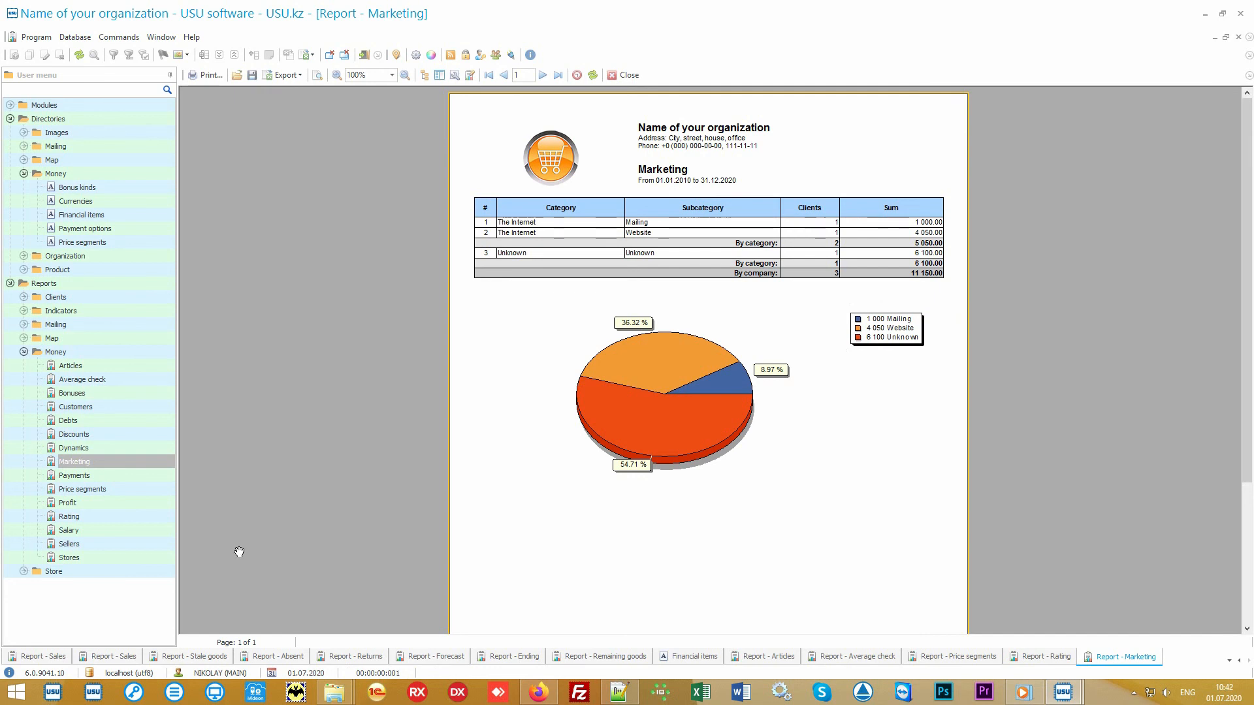
Generate the Stores, Sellers and Salary reports, then select the Discounts report.
{"action": "left_click", "coordinate": [128, 555]}
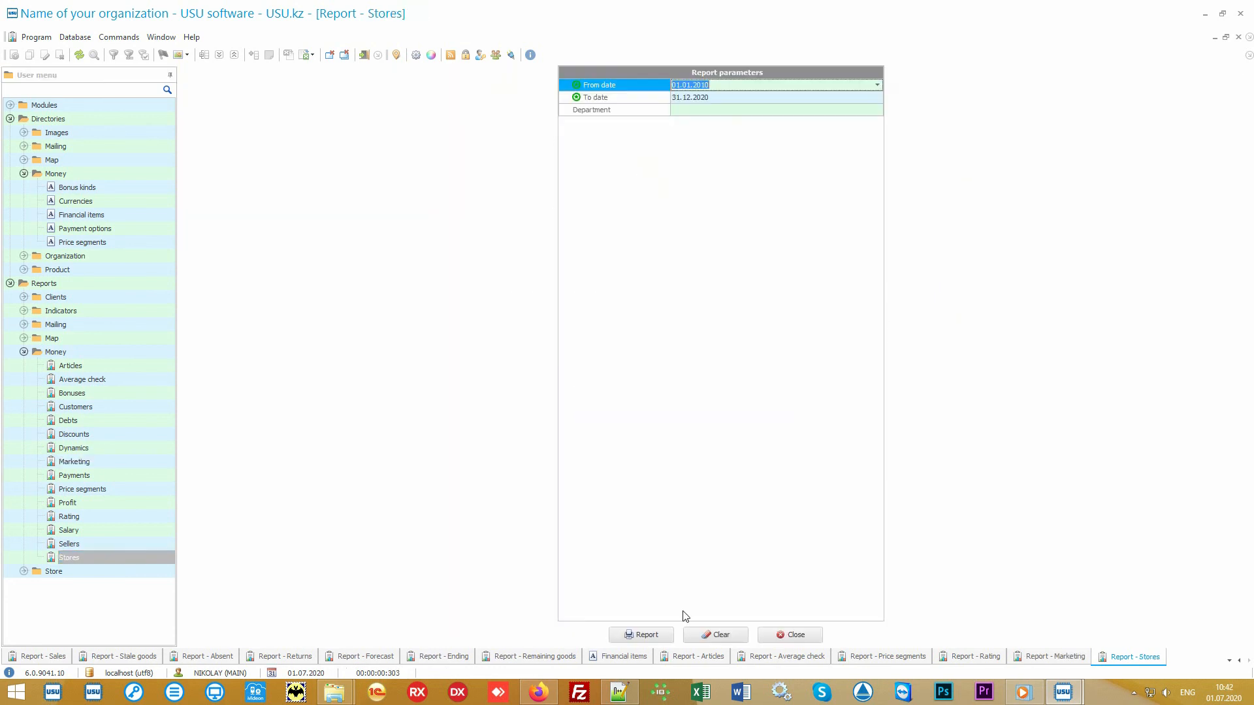
{"action": "left_click", "coordinate": [644, 634]}
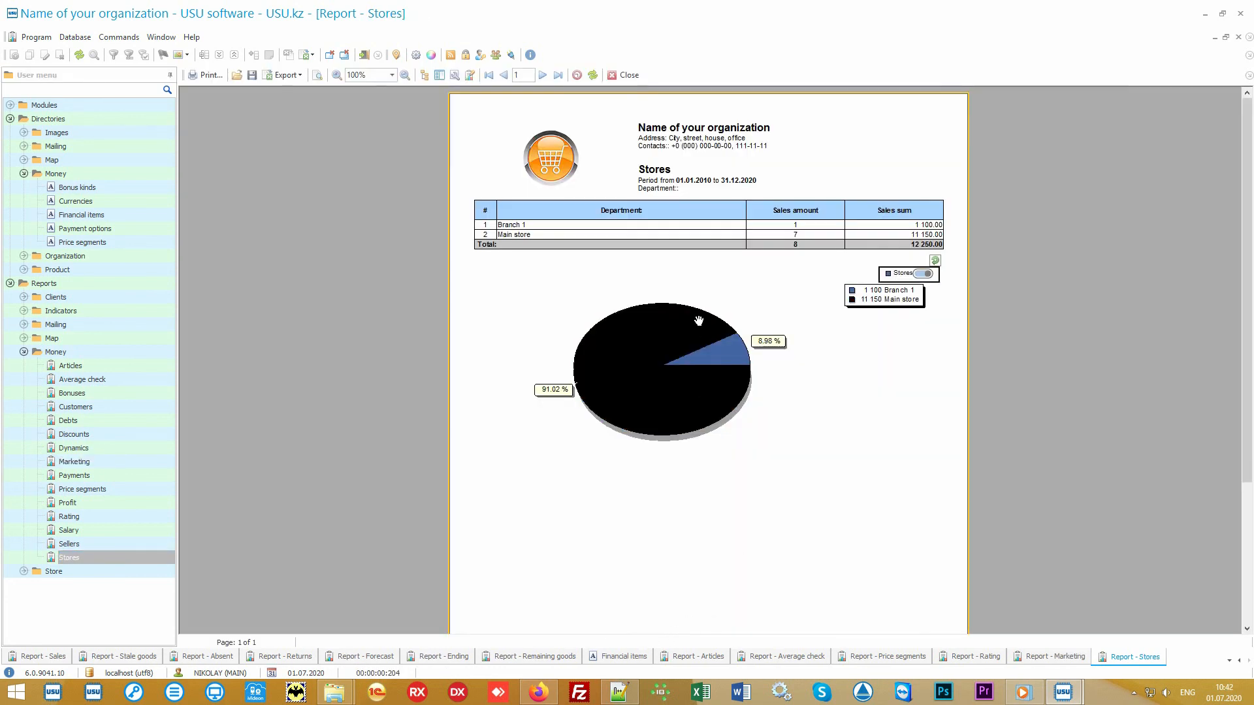
{"action": "left_click", "coordinate": [117, 545]}
{"action": "left_click", "coordinate": [635, 636]}
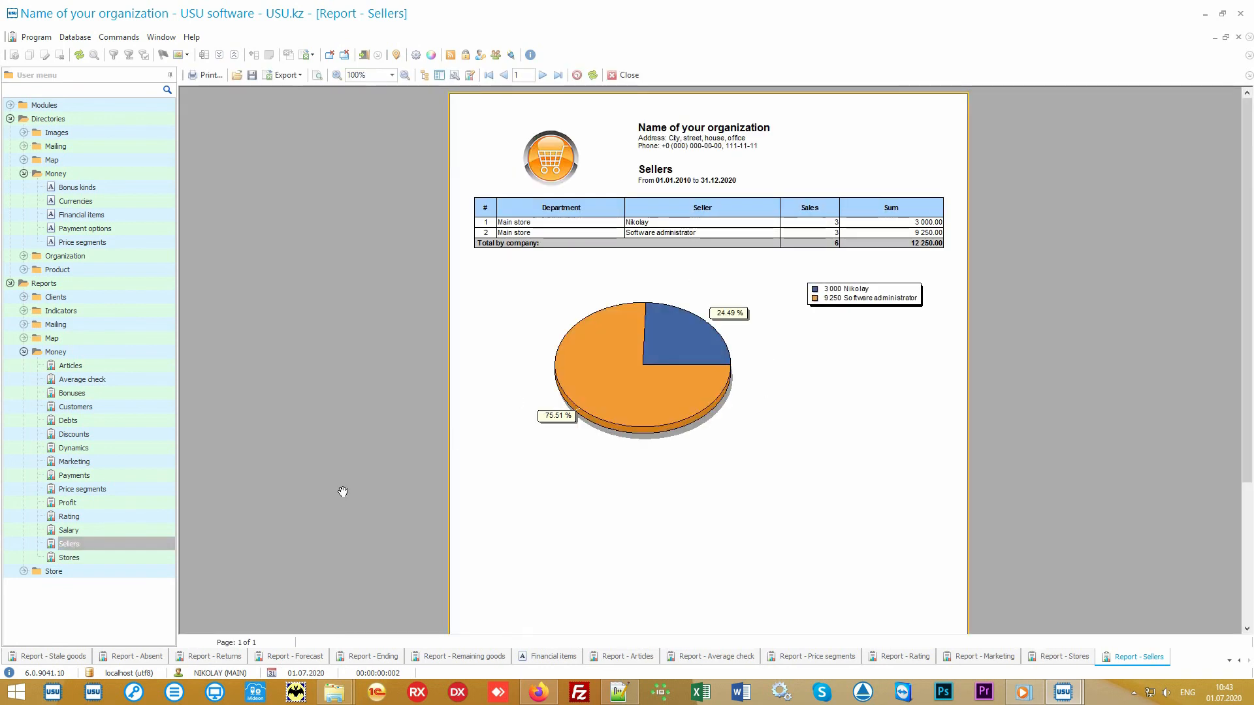
{"action": "left_click", "coordinate": [112, 530]}
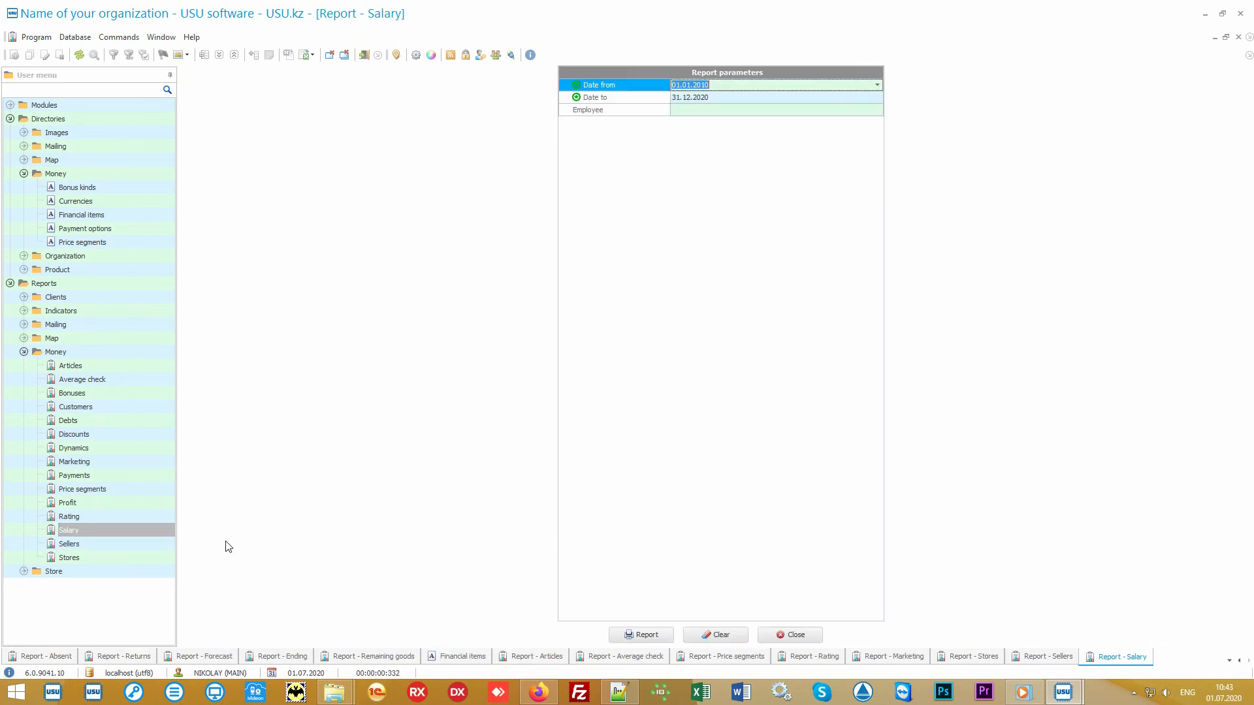
{"action": "left_click", "coordinate": [638, 634]}
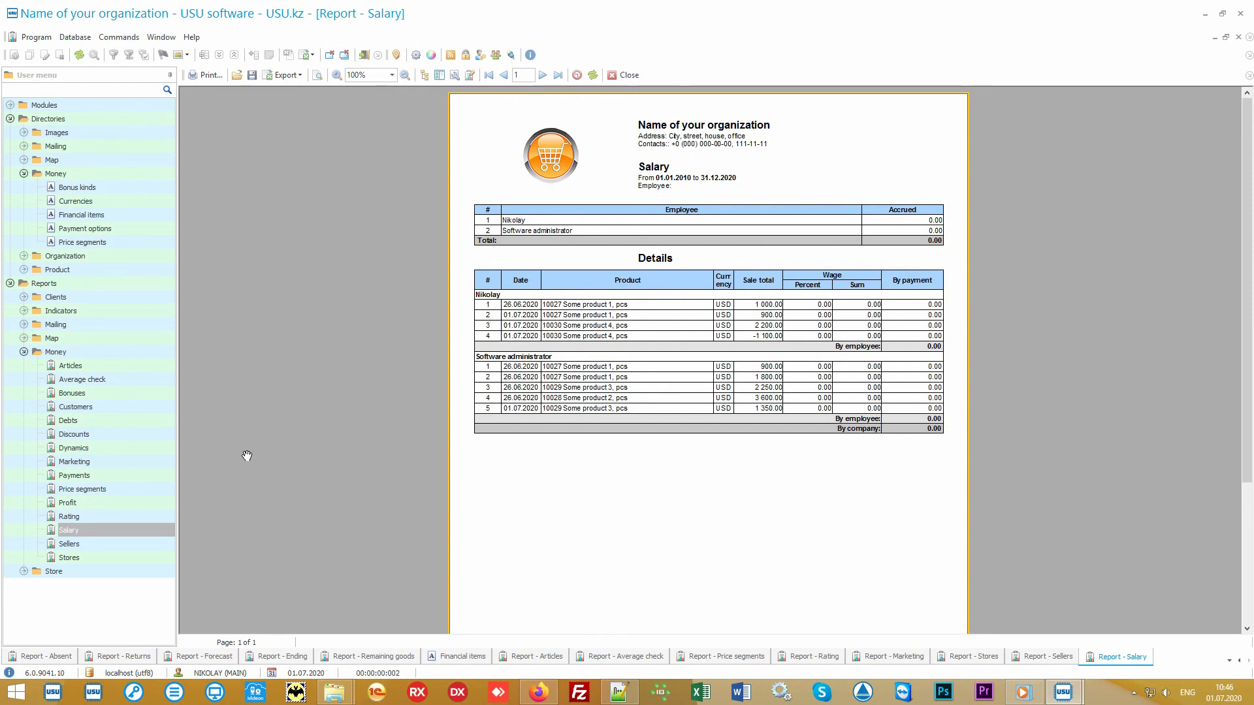
{"action": "left_click", "coordinate": [143, 430]}
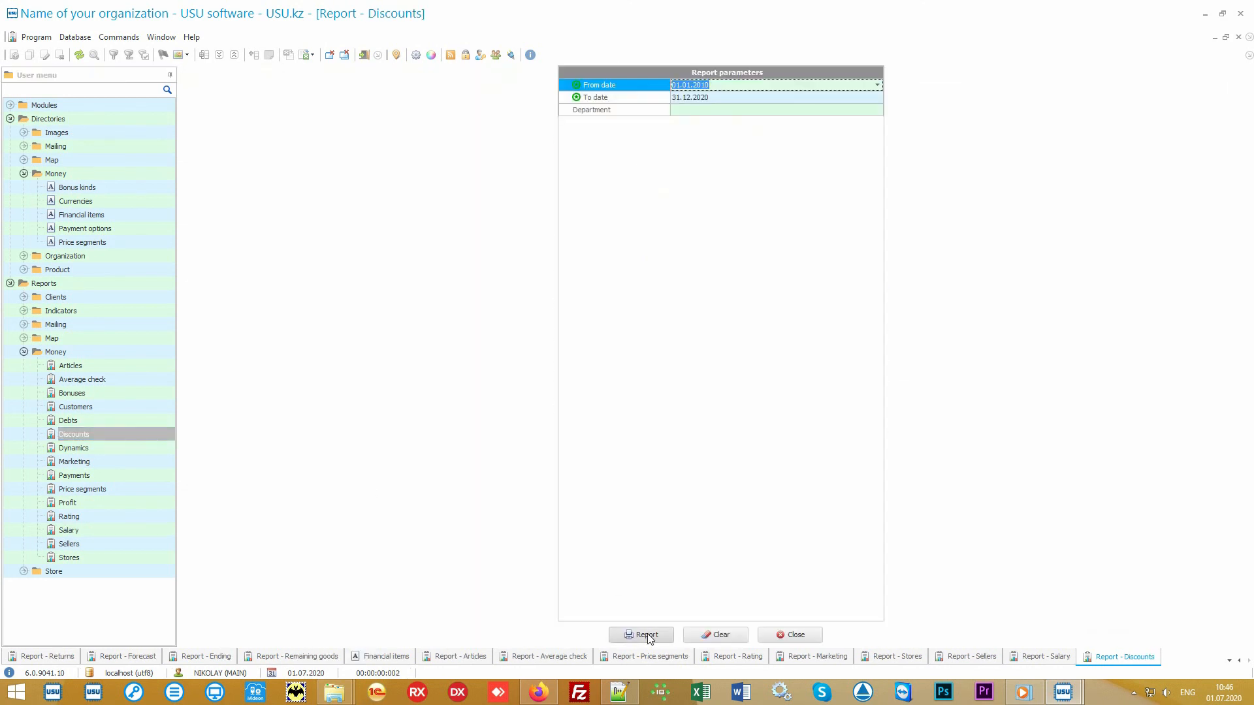
Generate the 2010–2020 Discounts report totalling 875.00 across Cause 1 and Cause 2.
{"action": "left_click", "coordinate": [646, 635]}
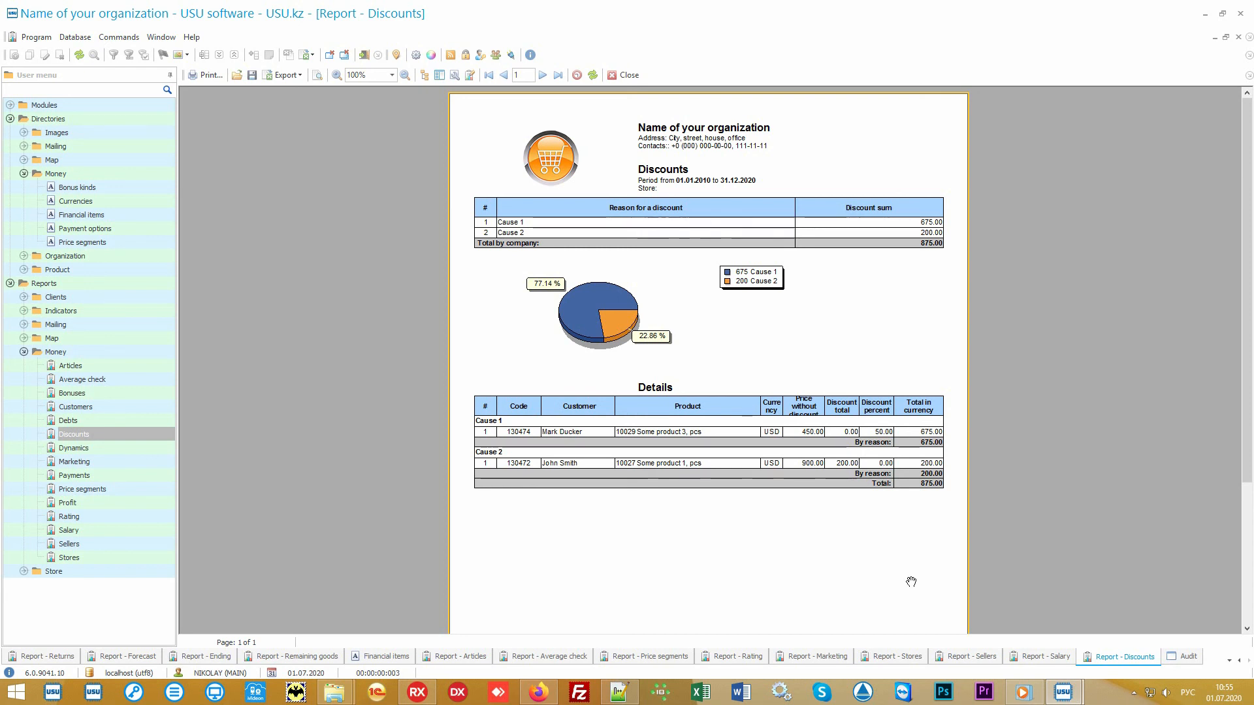
Switch to the Audit view.
{"action": "left_click", "coordinate": [1187, 658]}
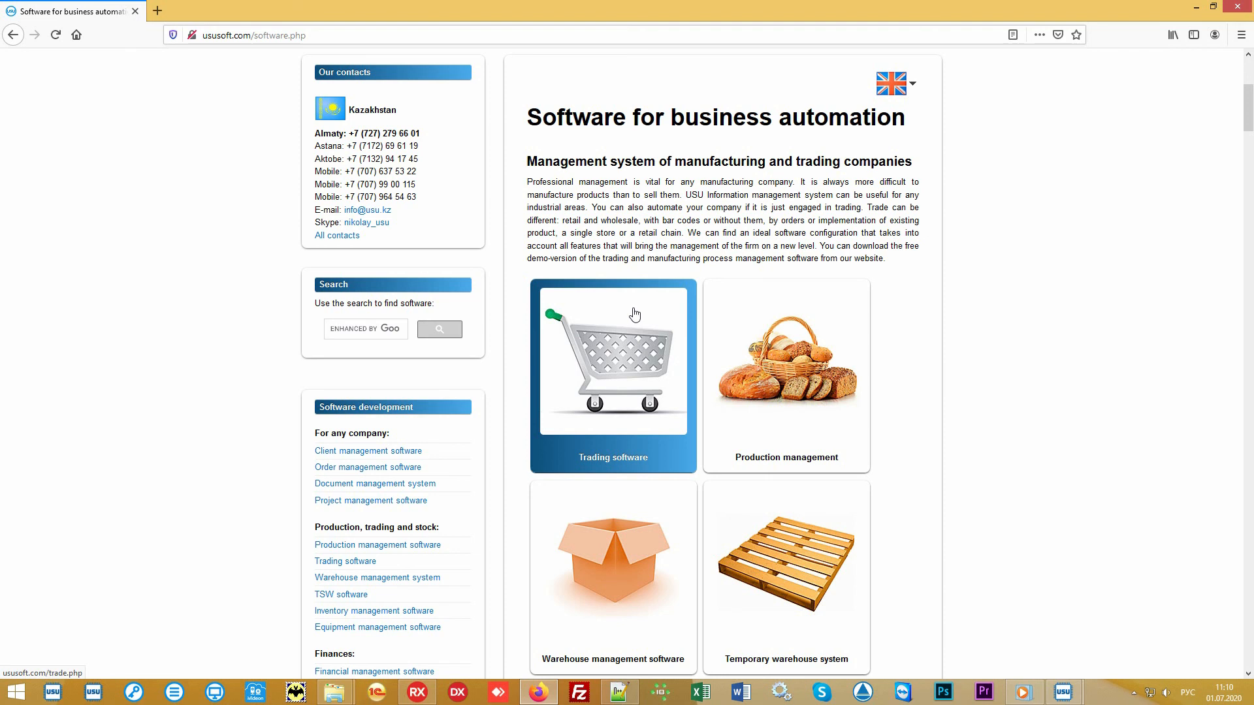
Open the Software price page and switch its currency to US dollar, giving a 60 USD total.
{"action": "scroll", "coordinate": [633, 313], "scroll_direction": "up", "scroll_amount": 5}
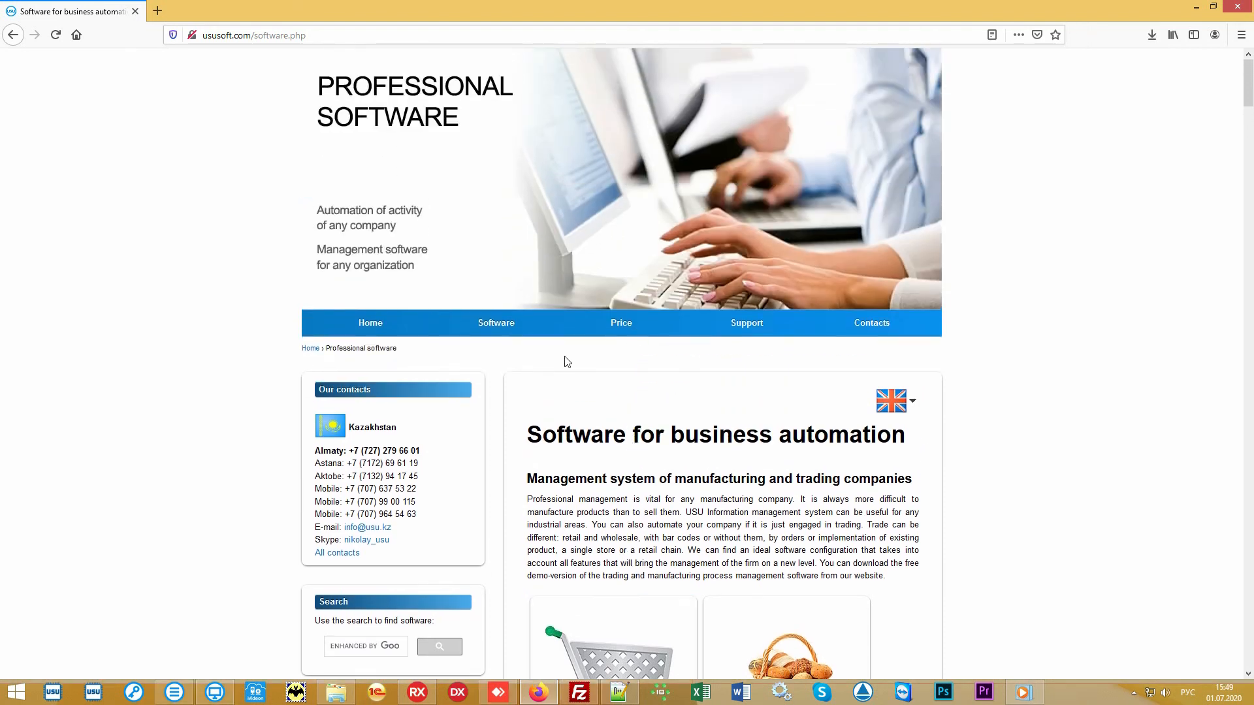
{"action": "left_click", "coordinate": [612, 333]}
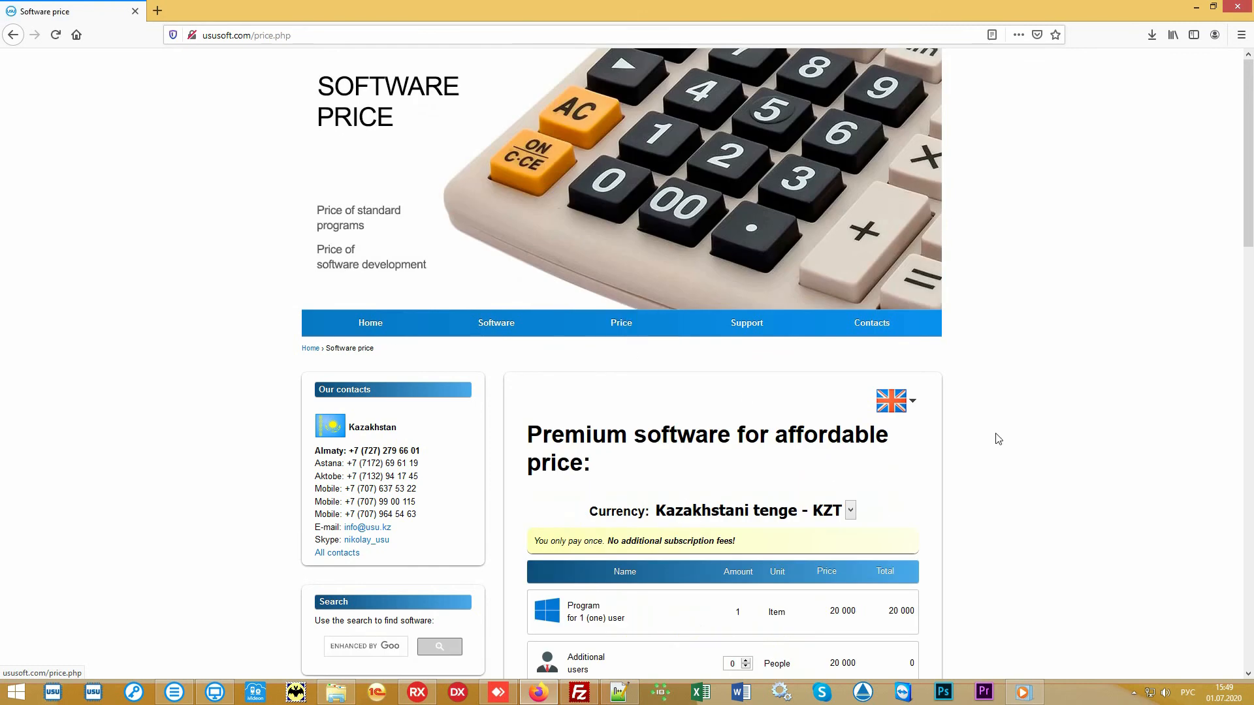
{"action": "scroll", "coordinate": [980, 427], "scroll_direction": "down", "scroll_amount": 4}
{"action": "scroll", "coordinate": [1040, 425], "scroll_direction": "down", "scroll_amount": 1}
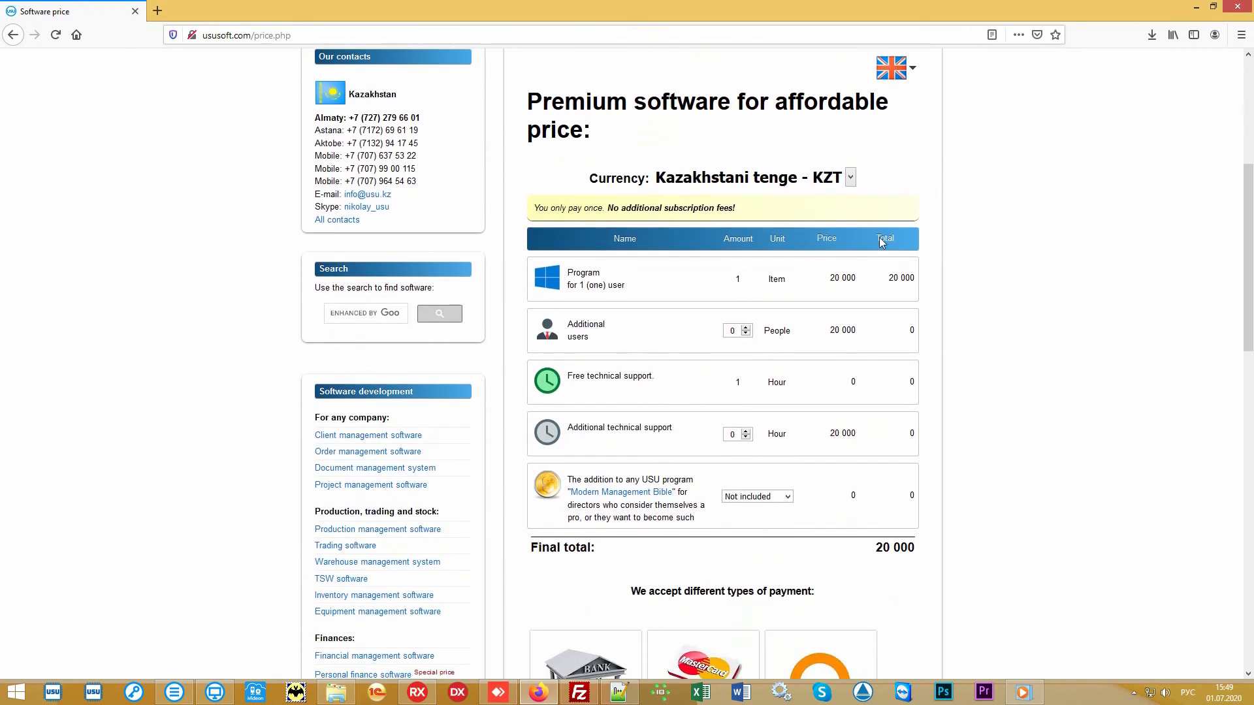
{"action": "left_click", "coordinate": [850, 177]}
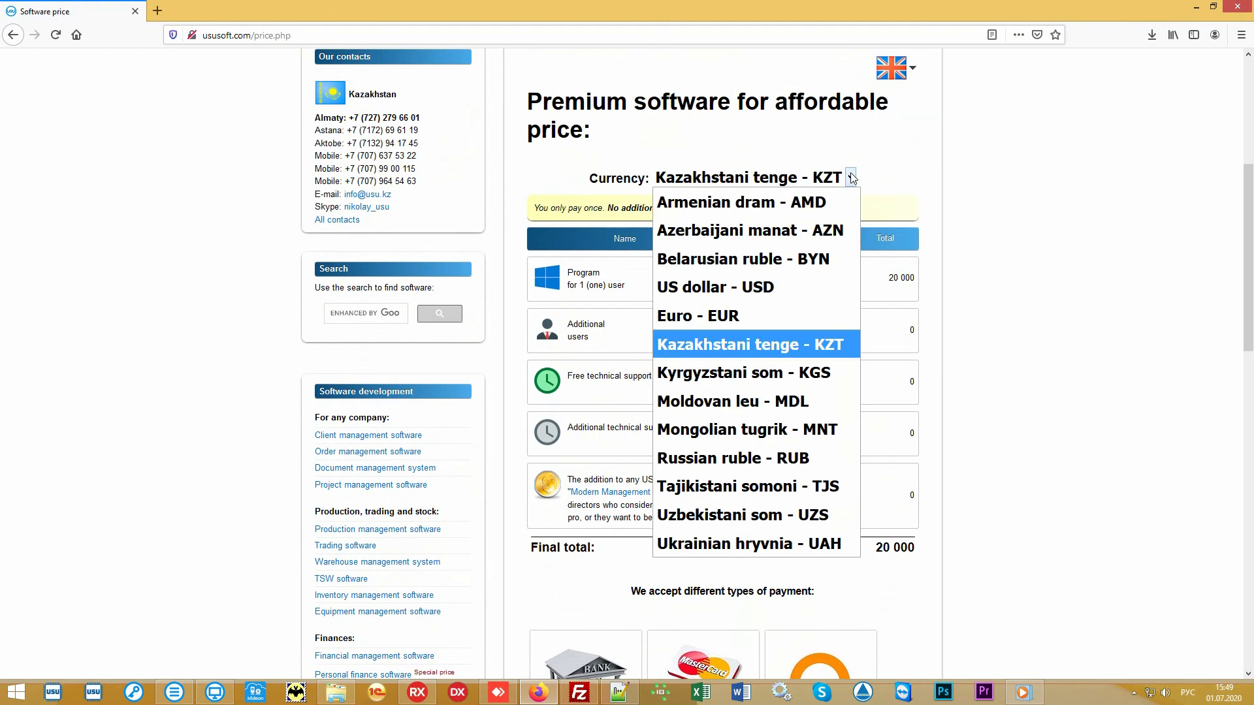
{"action": "left_click", "coordinate": [770, 286]}
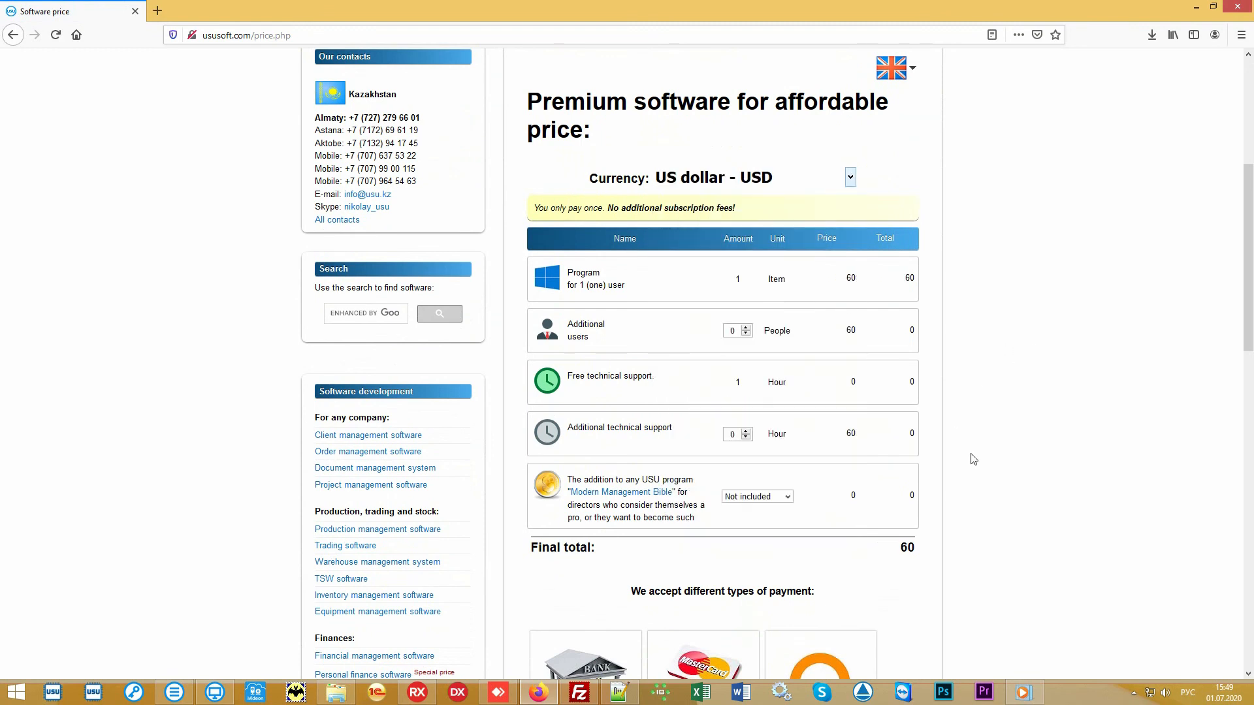
{"action": "left_click_drag", "start_coordinate": [890, 551], "coordinate": [915, 550]}
{"action": "left_click", "coordinate": [876, 554]}
{"action": "scroll", "coordinate": [1067, 343], "scroll_direction": "down", "scroll_amount": 1}
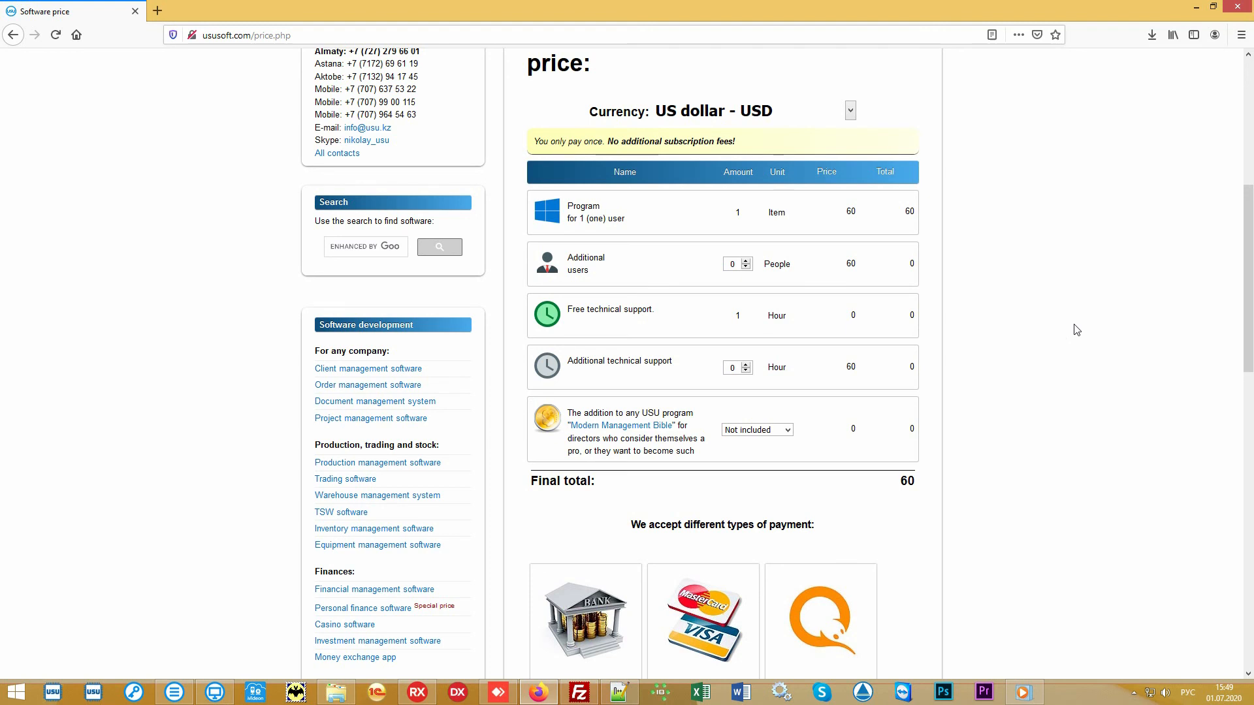
{"action": "scroll", "coordinate": [1076, 330], "scroll_direction": "up", "scroll_amount": 4}
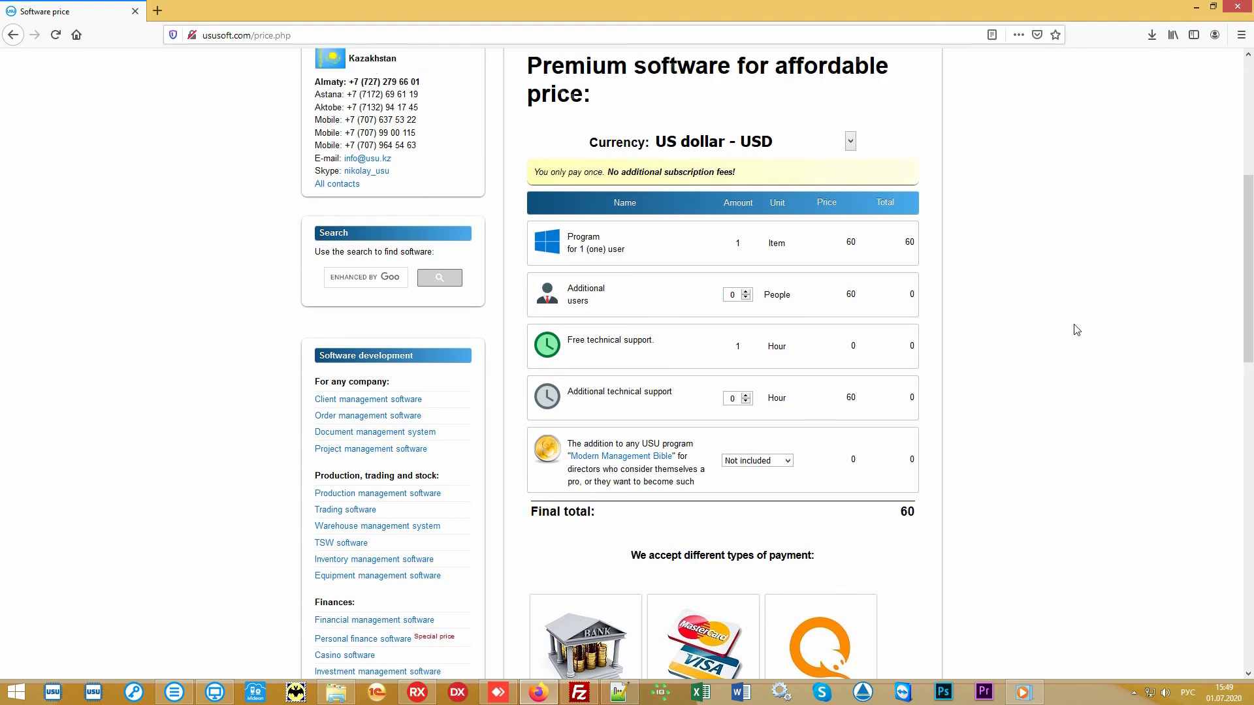
{"action": "scroll", "coordinate": [1074, 329], "scroll_direction": "up", "scroll_amount": 2}
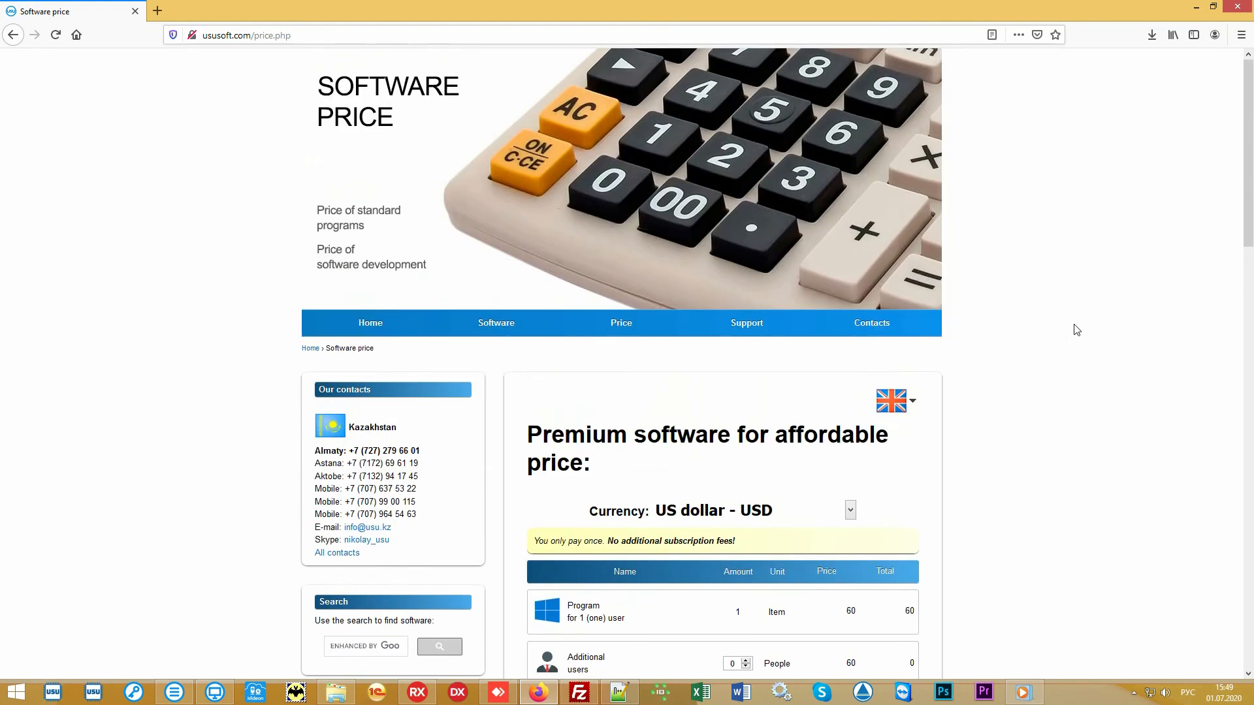
Open the Contacts page and scroll through the country contacts from Armenia to Uzbekistan.
{"action": "left_click", "coordinate": [883, 326]}
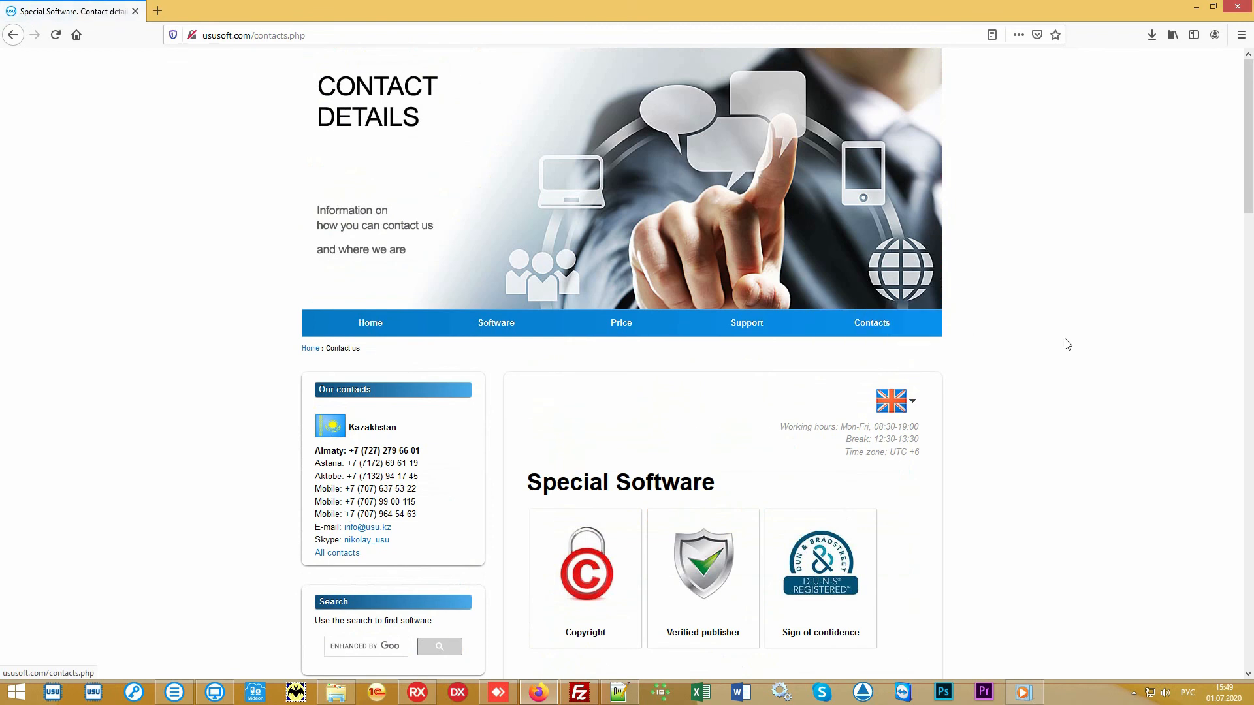
{"action": "scroll", "coordinate": [1068, 344], "scroll_direction": "down", "scroll_amount": 7}
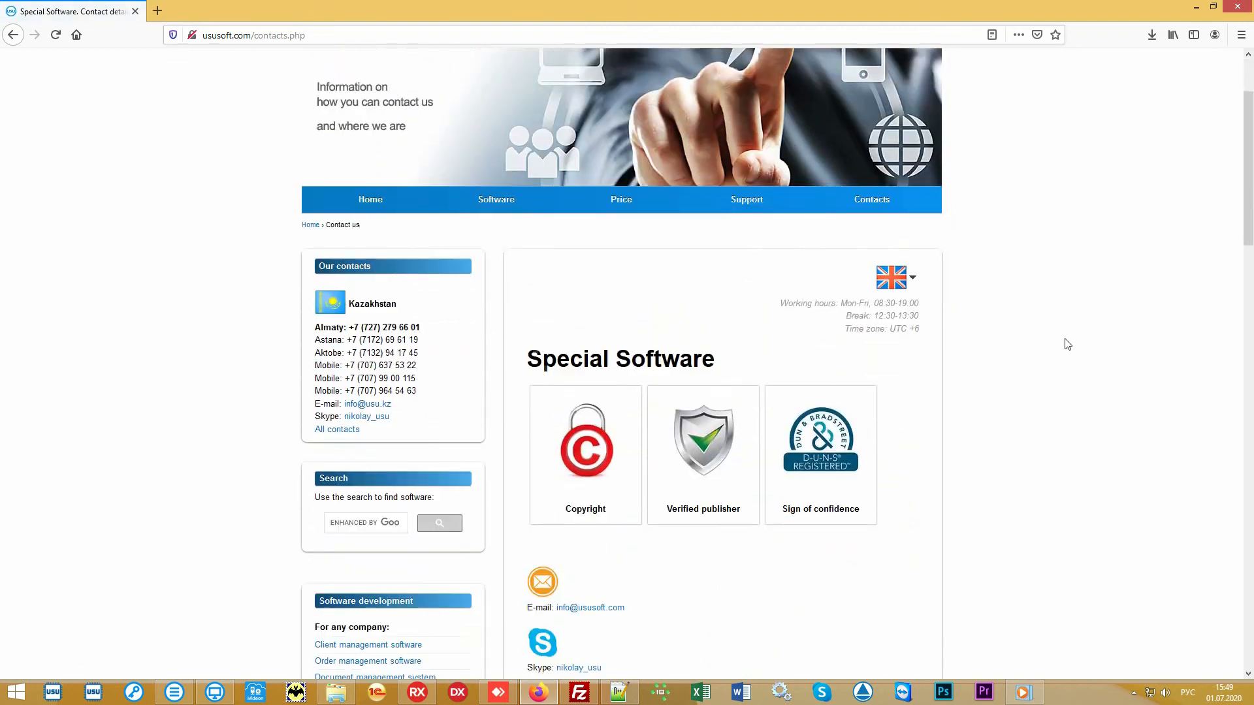
{"action": "scroll", "coordinate": [1065, 344], "scroll_direction": "down", "scroll_amount": 6}
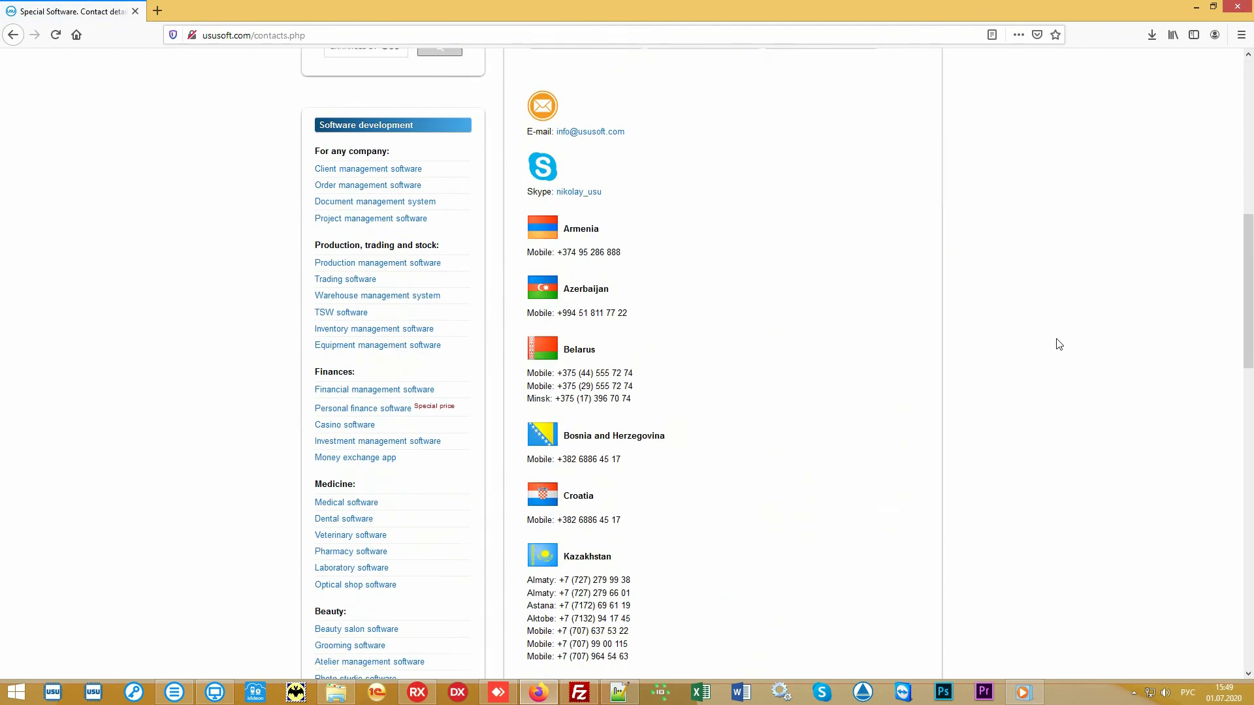
{"action": "scroll", "coordinate": [1051, 344], "scroll_direction": "down", "scroll_amount": 5}
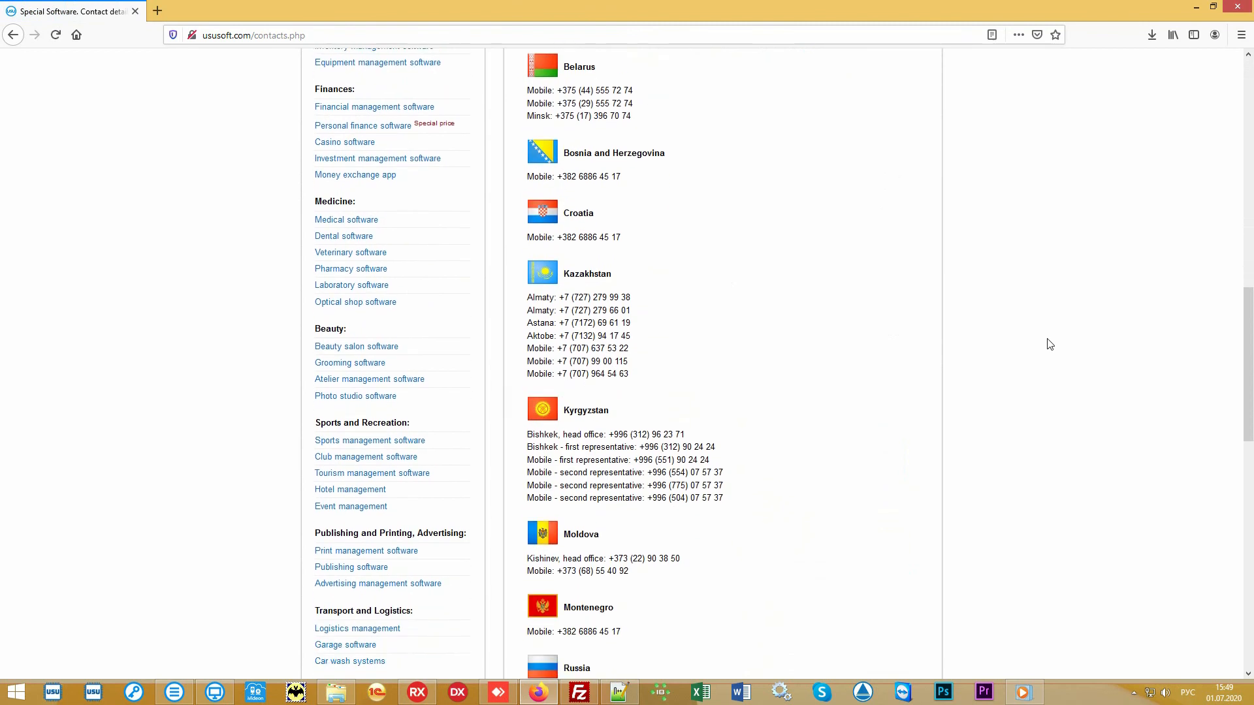
{"action": "scroll", "coordinate": [1036, 343], "scroll_direction": "down", "scroll_amount": 4}
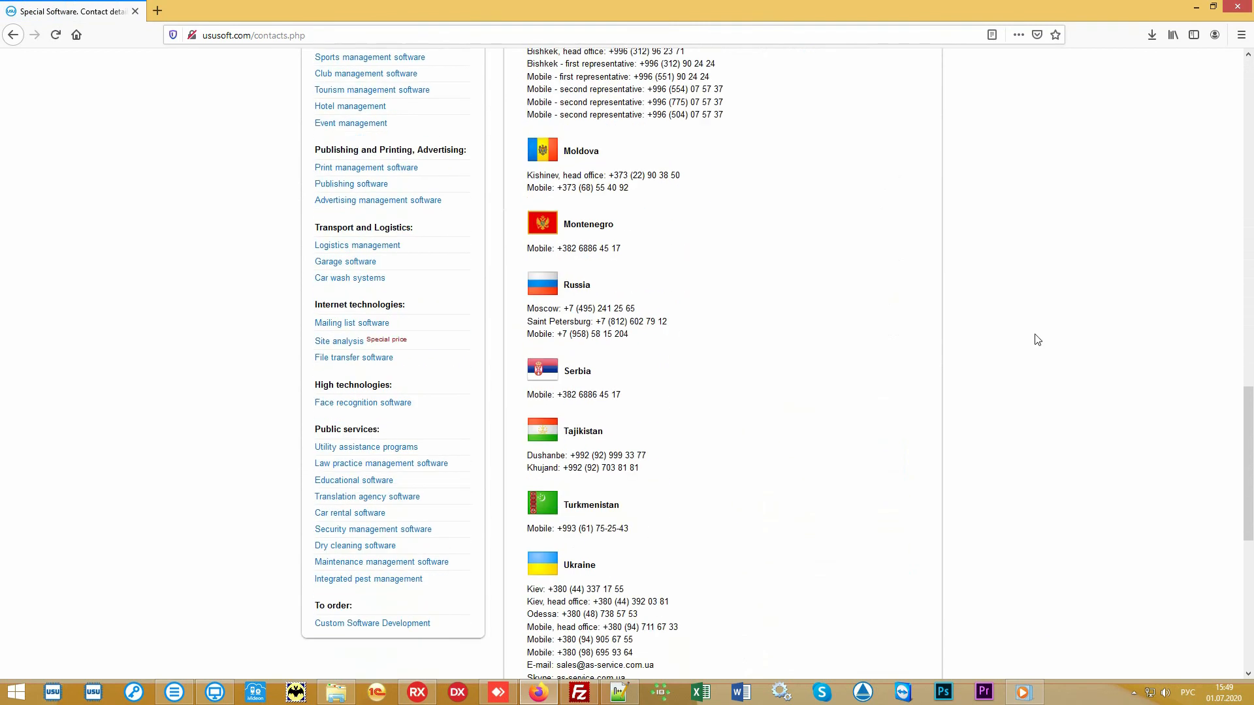
{"action": "scroll", "coordinate": [1037, 339], "scroll_direction": "up", "scroll_amount": 9}
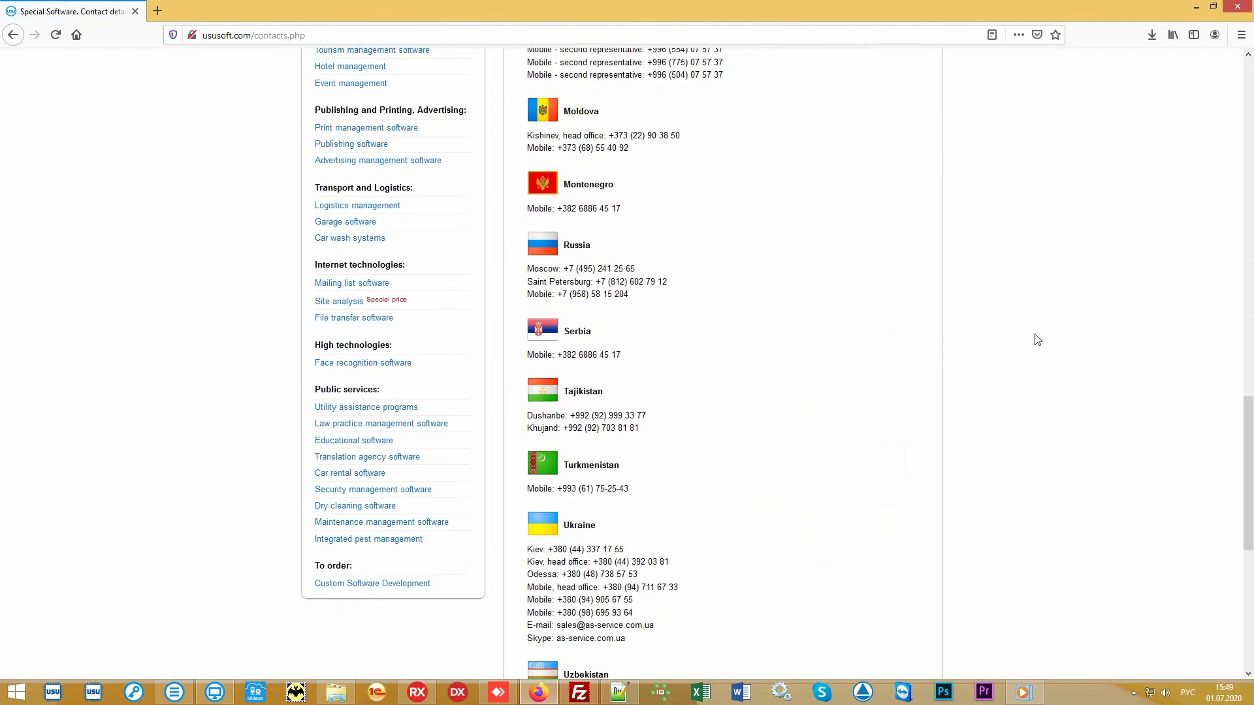
{"action": "scroll", "coordinate": [1037, 340], "scroll_direction": "up", "scroll_amount": 12}
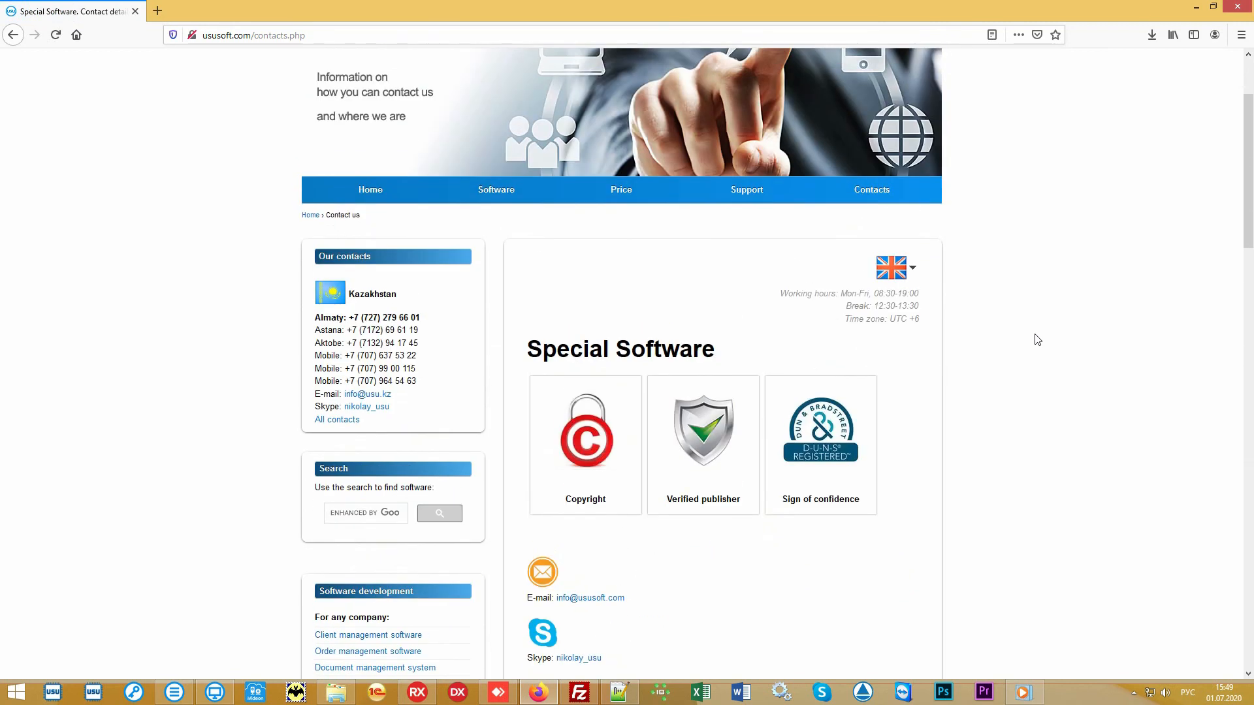
{"action": "scroll", "coordinate": [1037, 340], "scroll_direction": "up", "scroll_amount": 3}
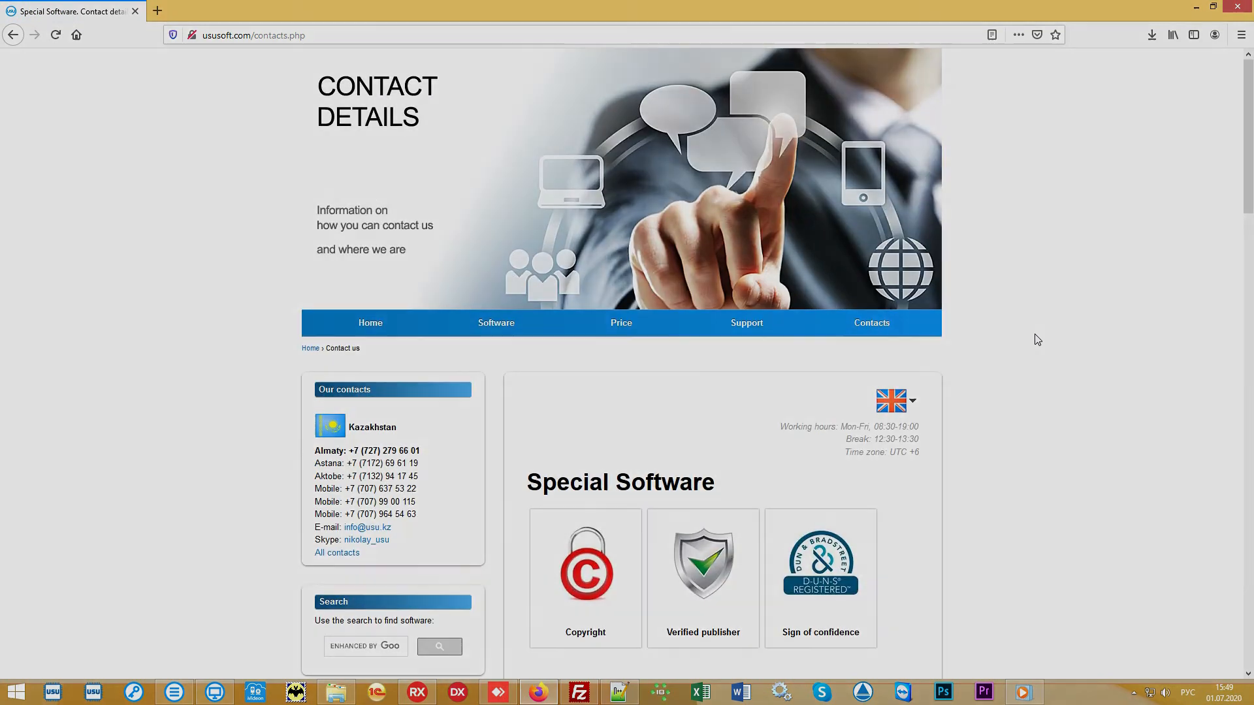